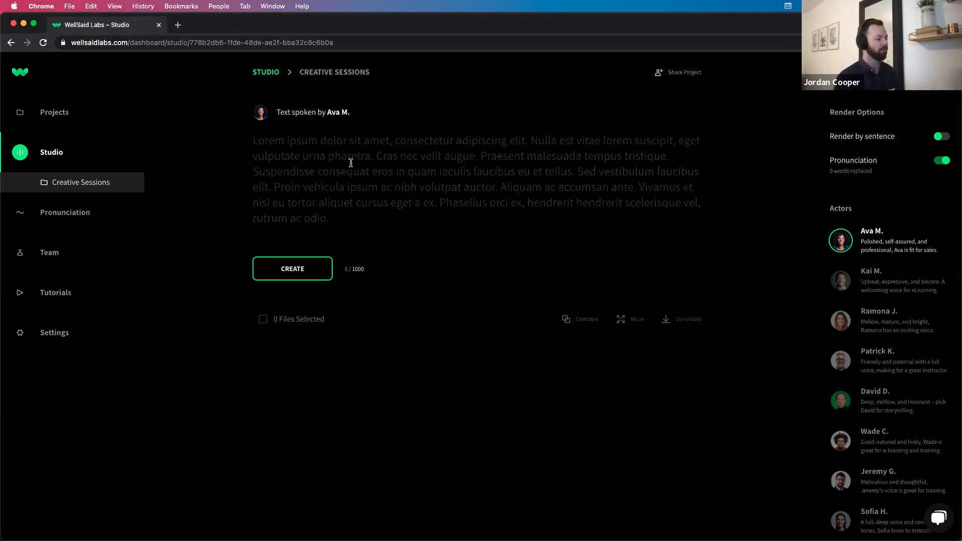
Step: Enter the script "Please reach out to our supervisory staff members for assistance." as the text to be spoken
click(351, 163)
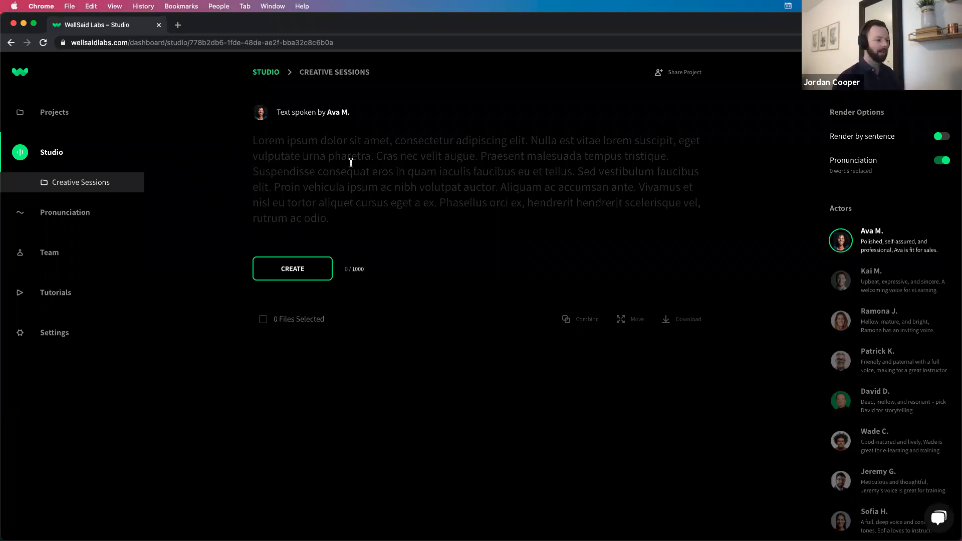
click(351, 163)
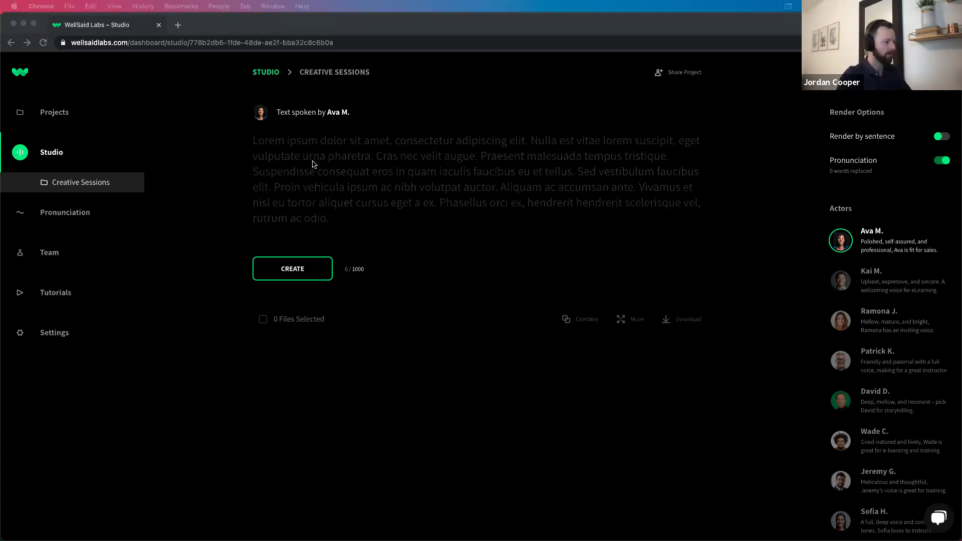
click(499, 152)
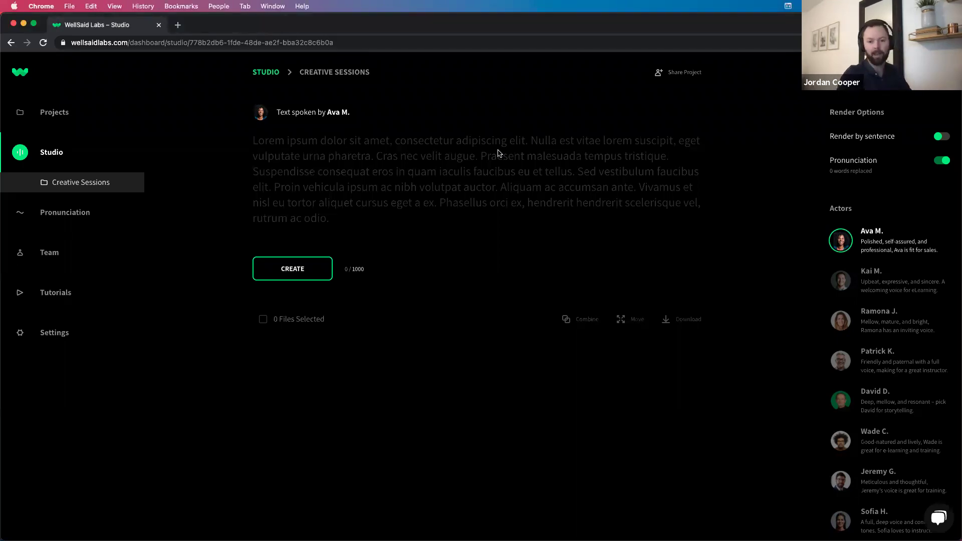
key(super+Tab)
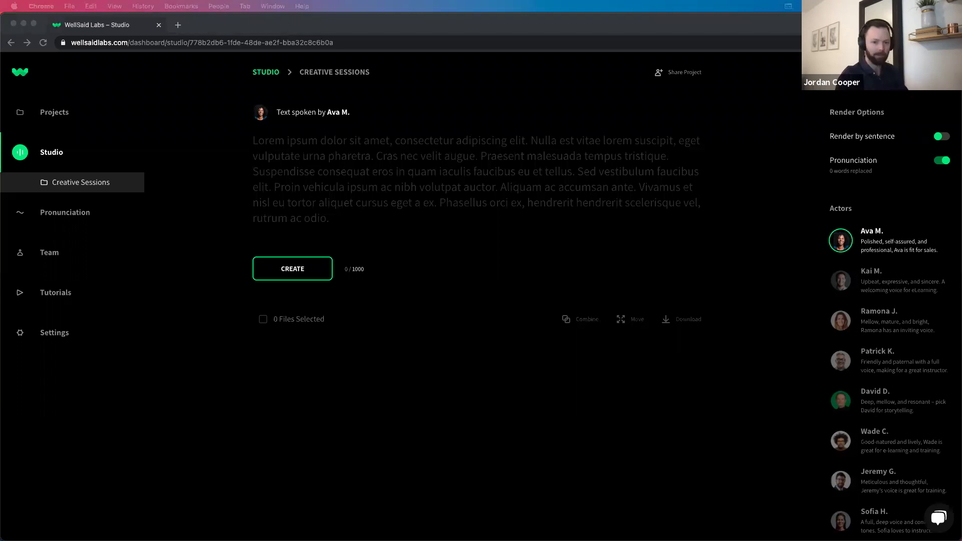
click(531, 170)
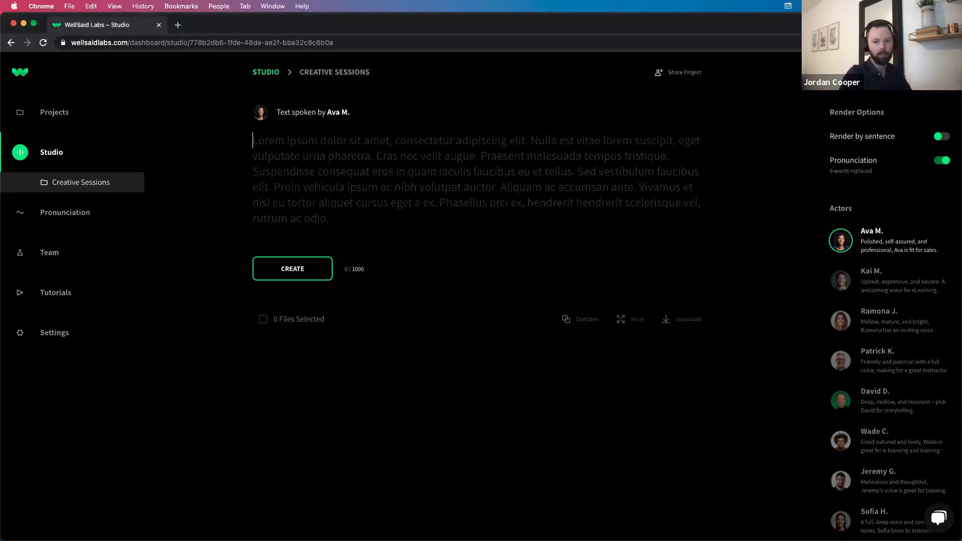
key(super+Tab)
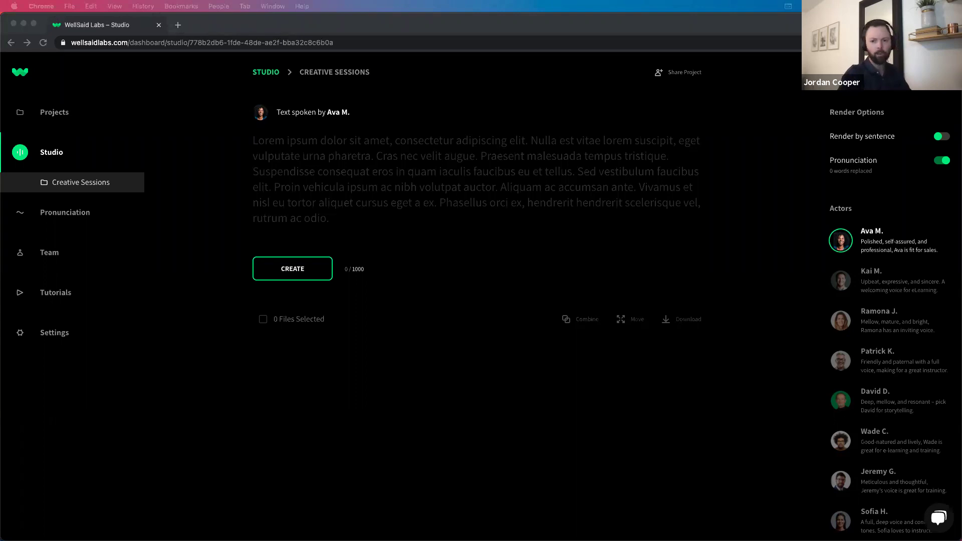
click(409, 156)
text(Please reach out to our supervisory staff members for assistance.)
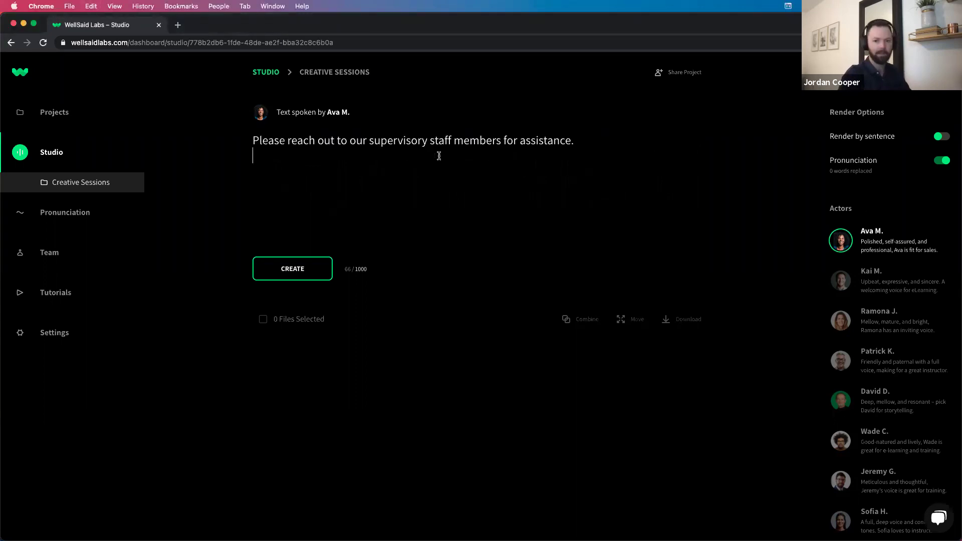
key(Return)
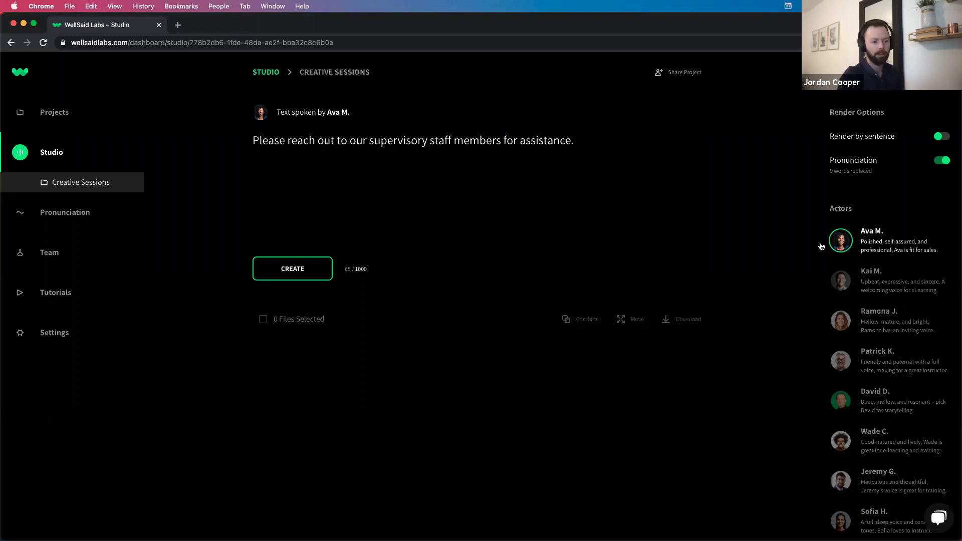
Step: Generate the script in the Nicole L. voice and play the resulting clip
scroll(875, 286, down, 10)
scroll(885, 261, up, 10)
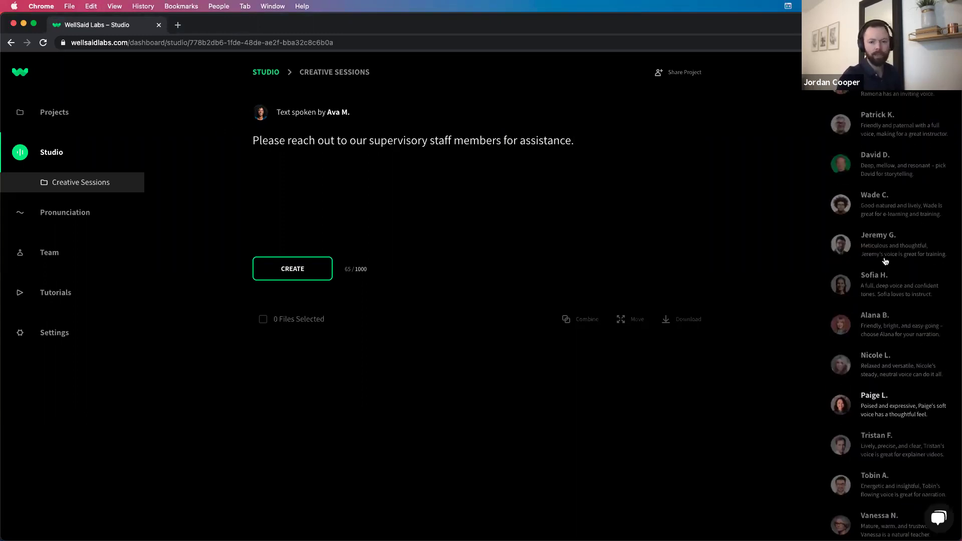
scroll(887, 258, down, 5)
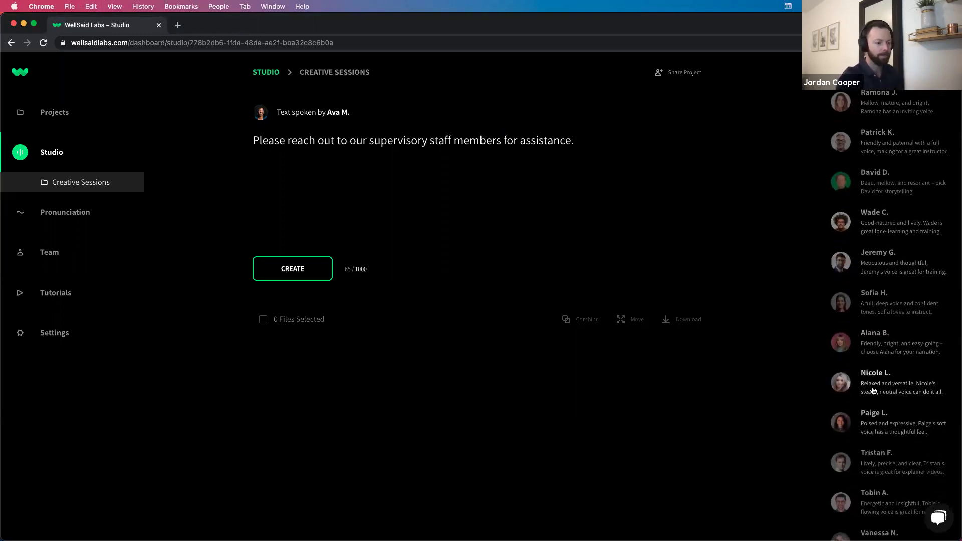
click(842, 383)
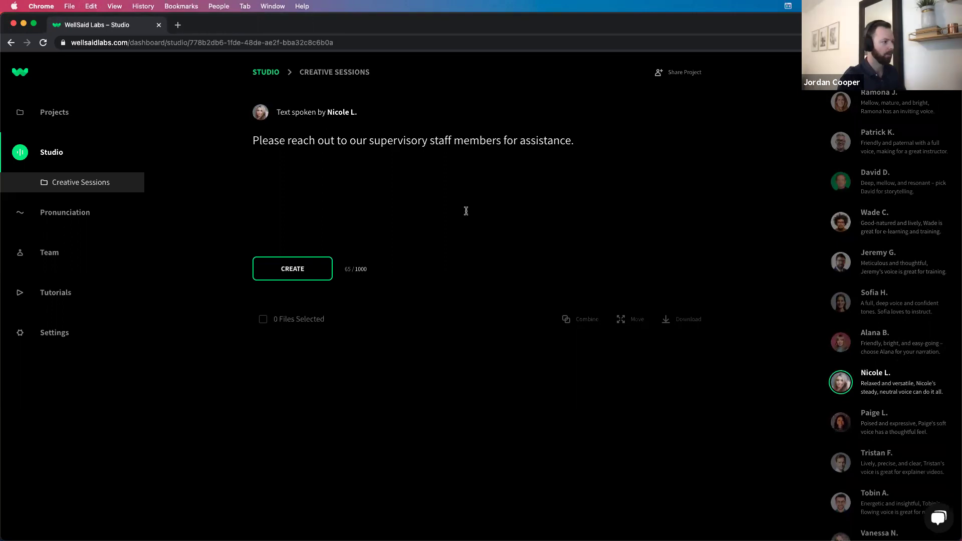
click(294, 275)
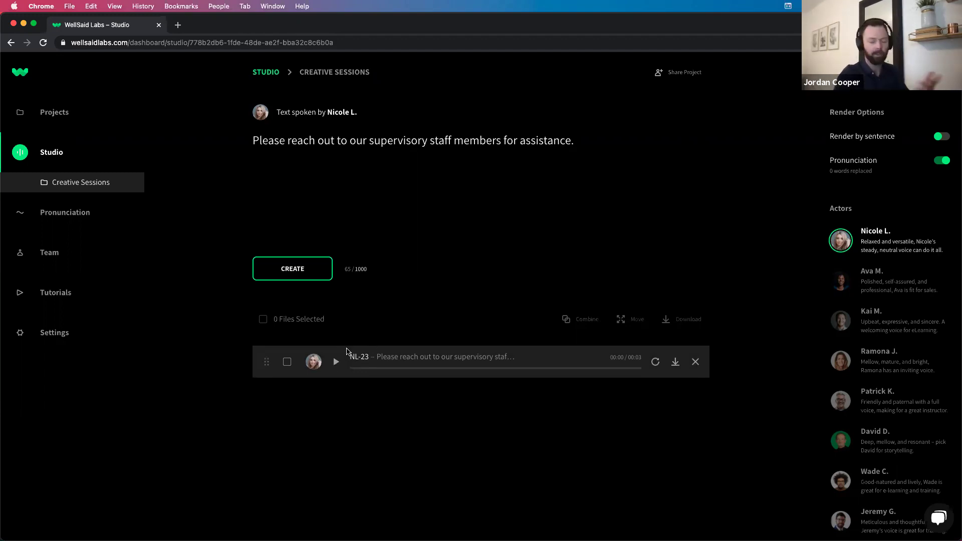
click(336, 362)
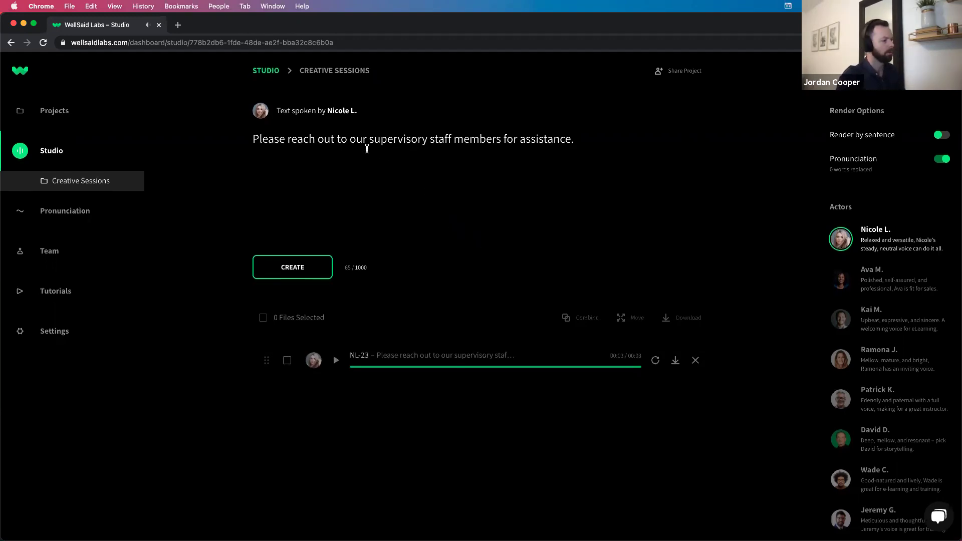
drag(368, 140, 425, 141)
click(425, 176)
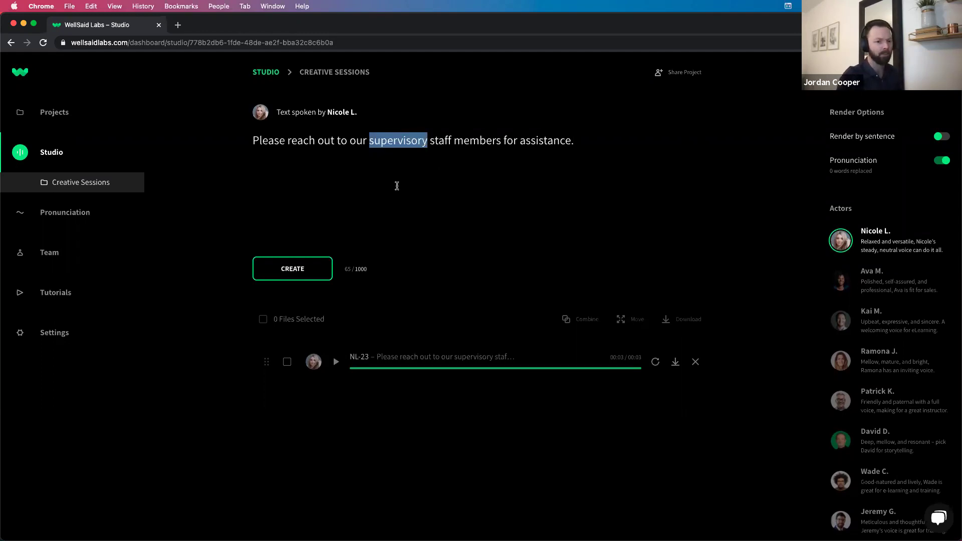
click(398, 166)
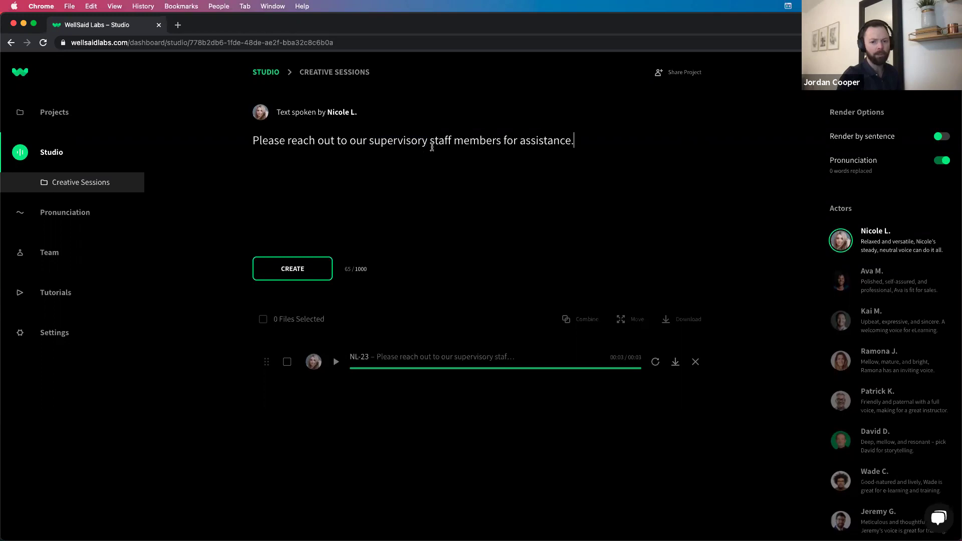
drag(369, 142, 425, 141)
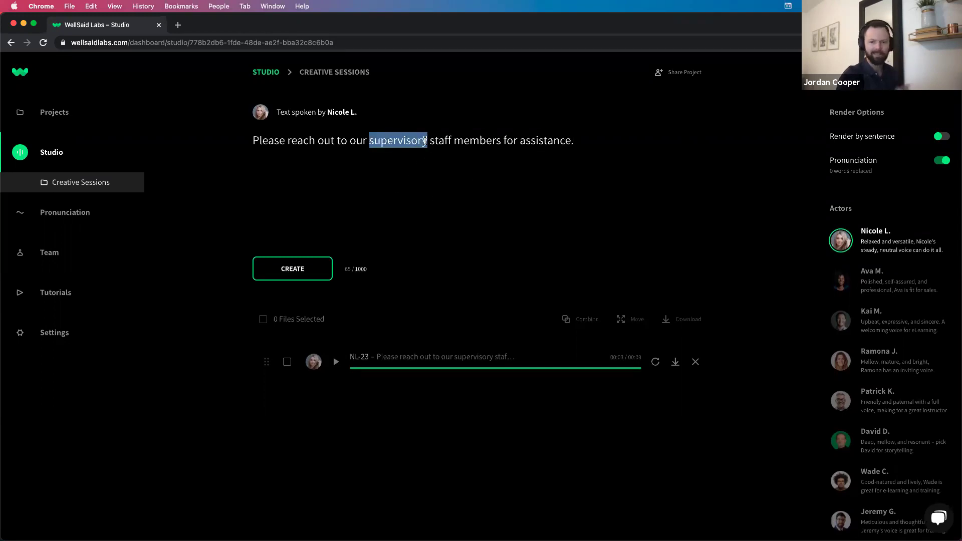
click(404, 143)
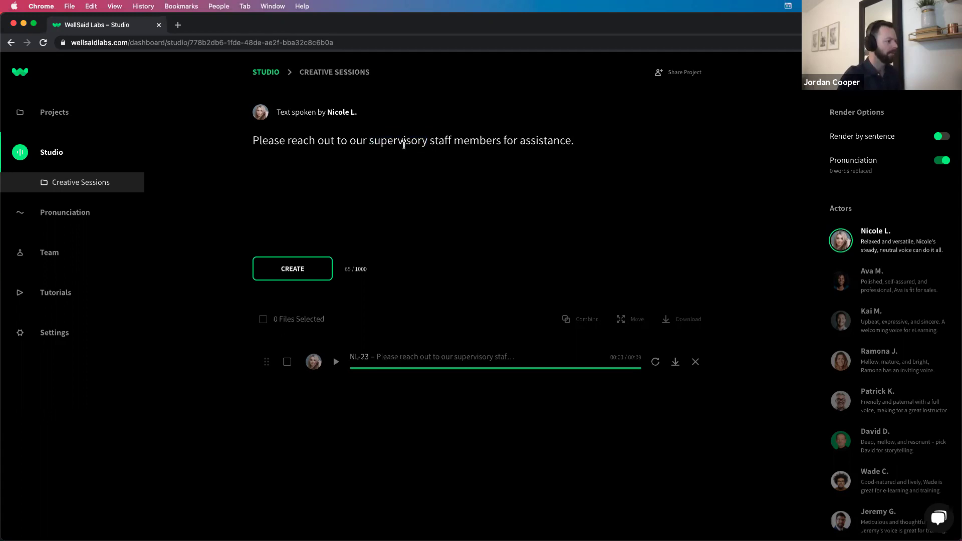
drag(398, 143, 409, 142)
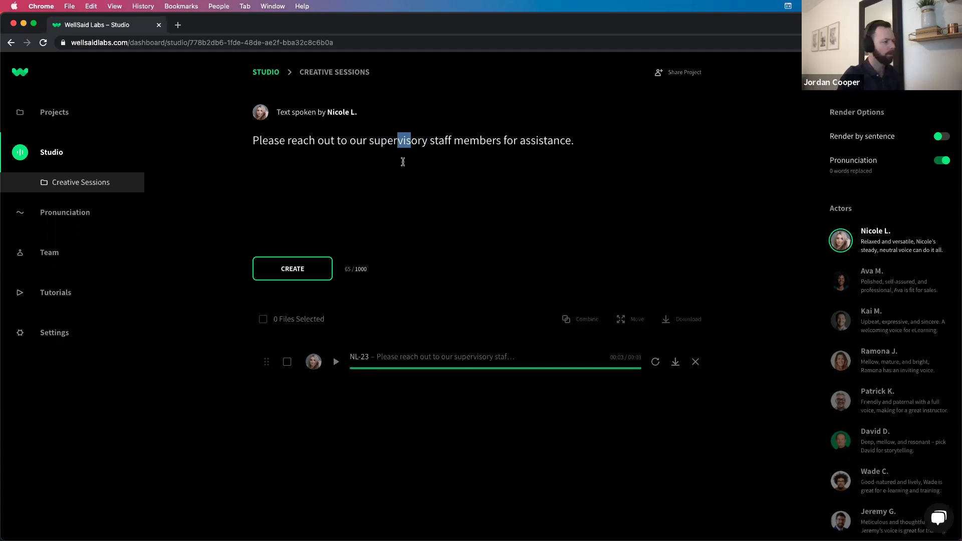
Step: Respell "supervisory" as "supervysory" in the script, then generate and play a new clip
click(406, 141)
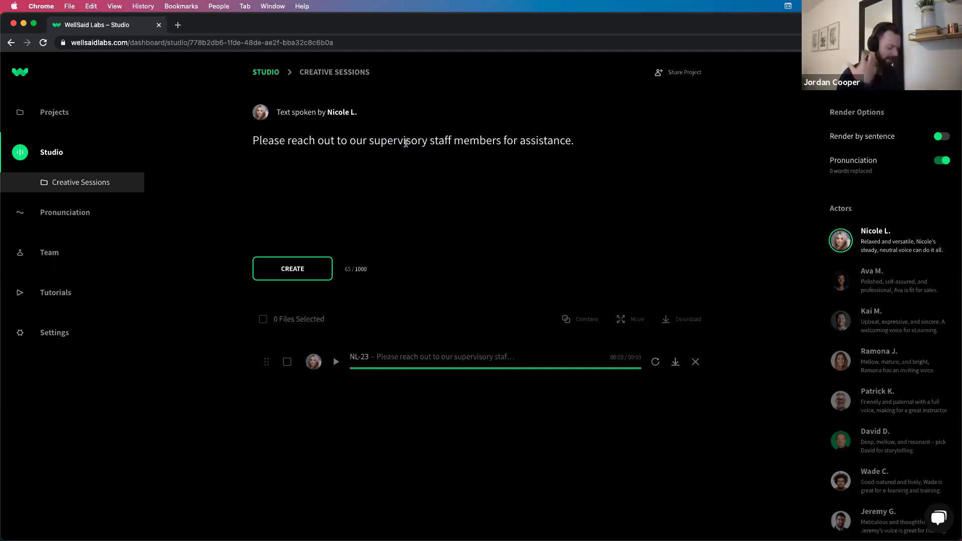
key(BackSpace)
text(y)
click(308, 276)
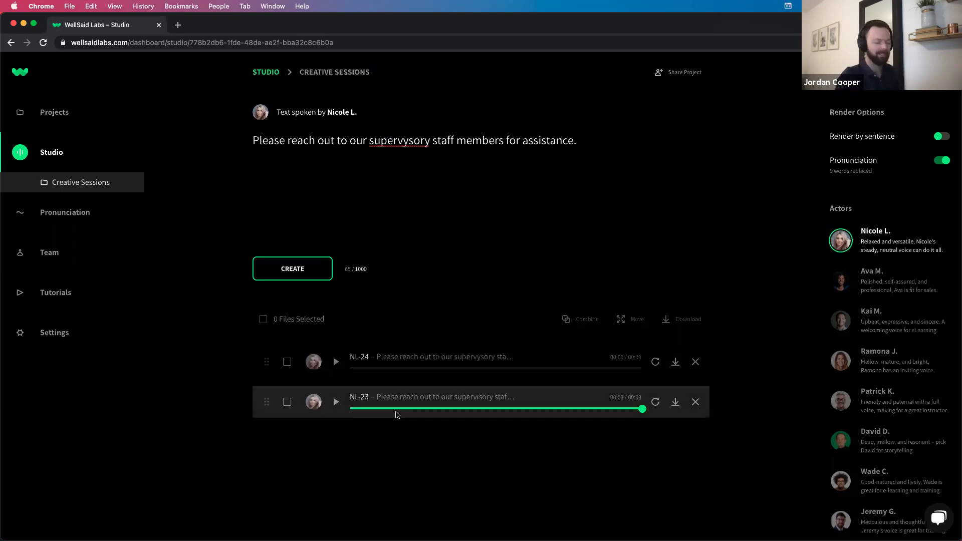
click(335, 361)
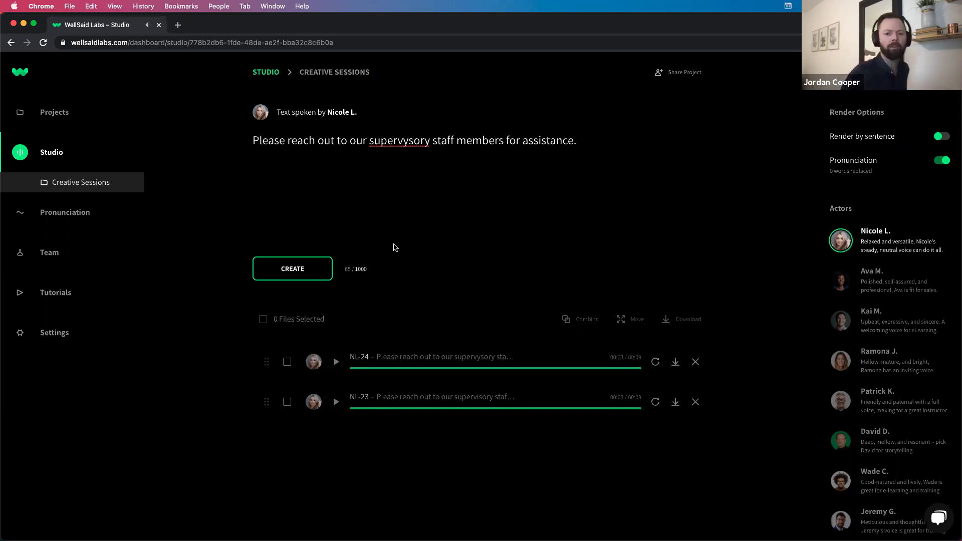
Step: Respell the word as "supervyzory" in the script, then generate and play another clip
drag(413, 147, 408, 146)
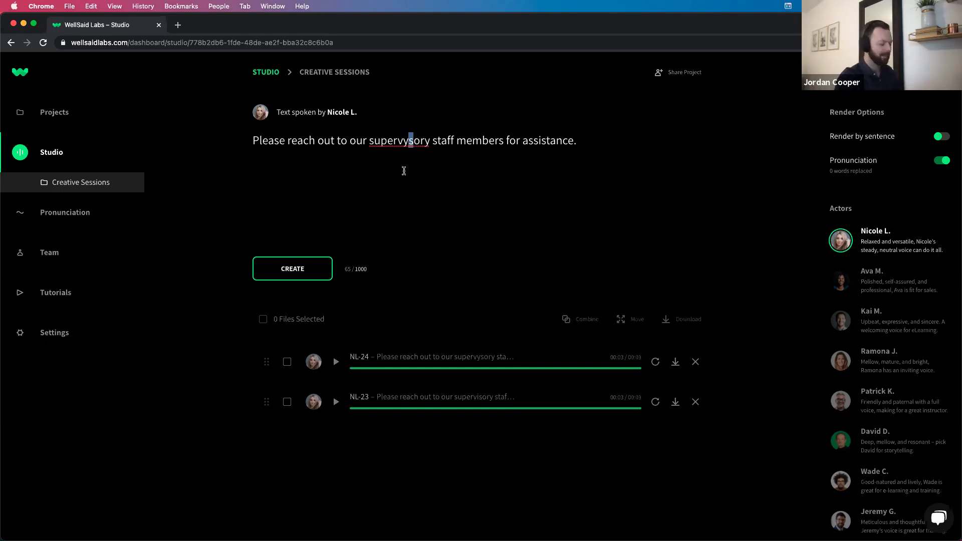
text(z)
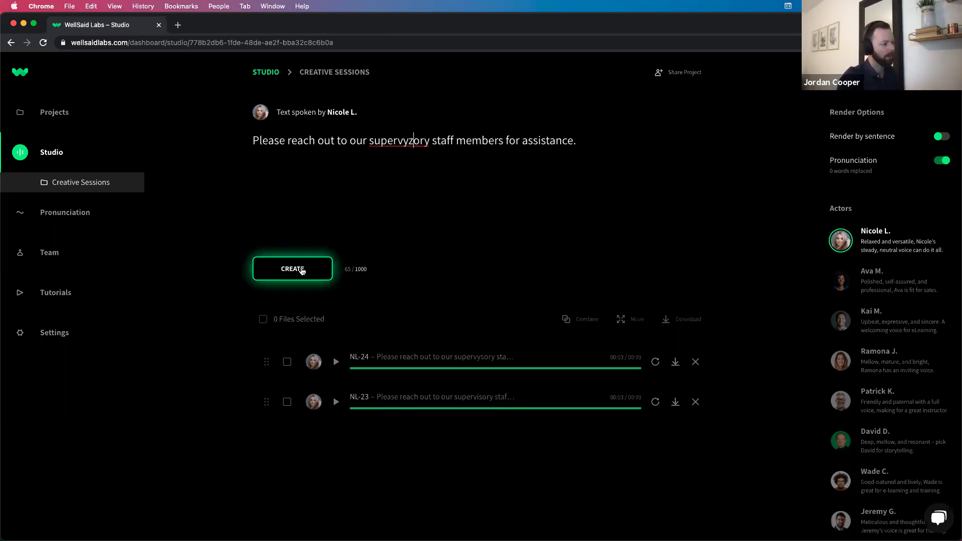
click(302, 271)
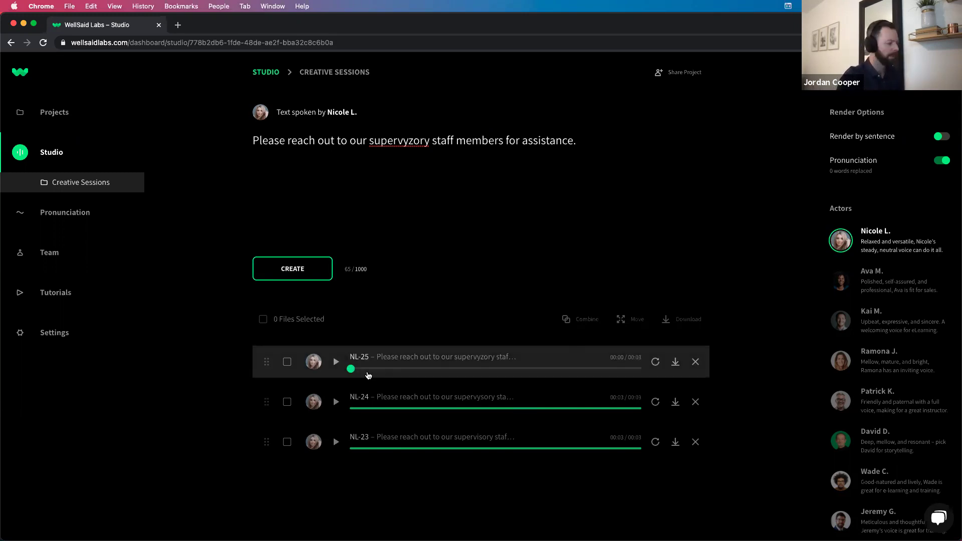
click(336, 361)
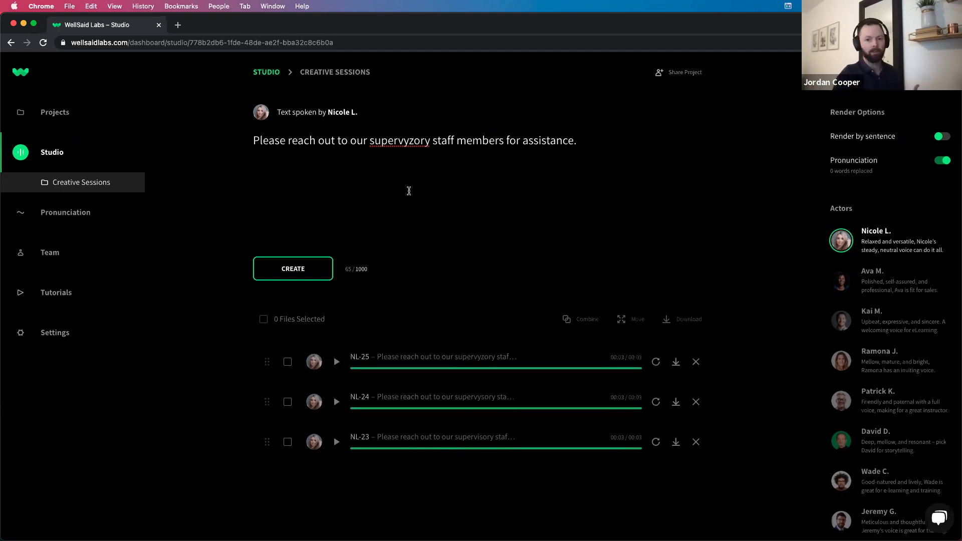
Step: Add a pronunciation replacement for "supervisory" using the phonetic spelling "supervyzory" copied from the script
drag(369, 145, 430, 145)
key(super+c)
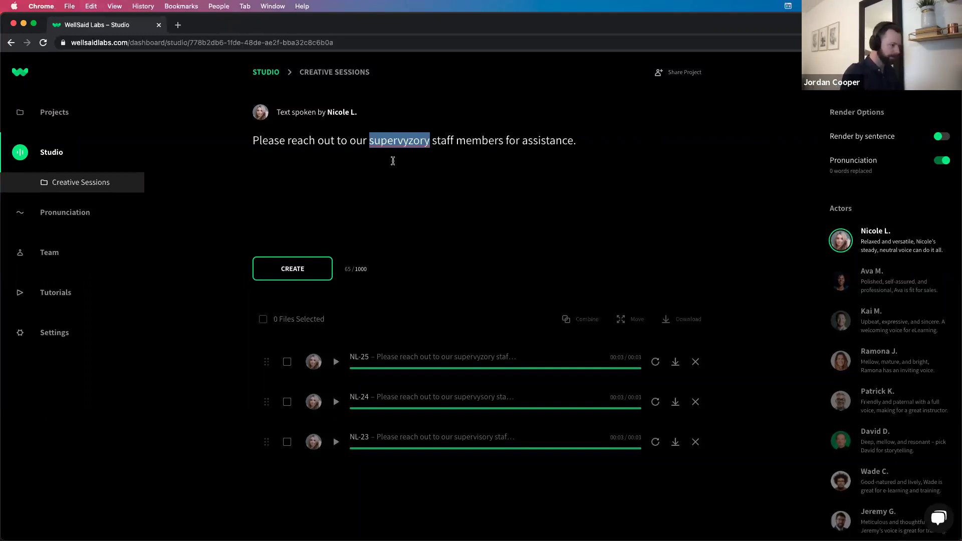
click(52, 215)
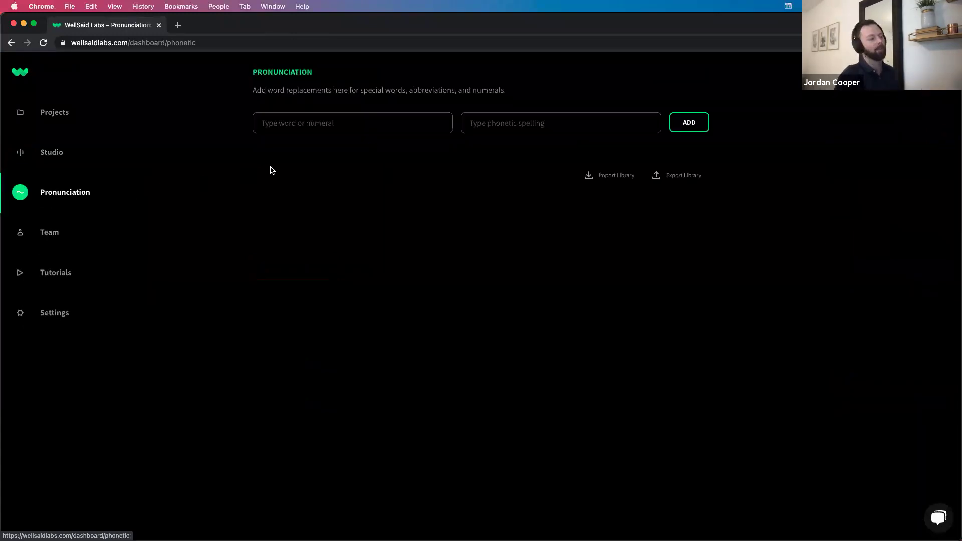
click(374, 123)
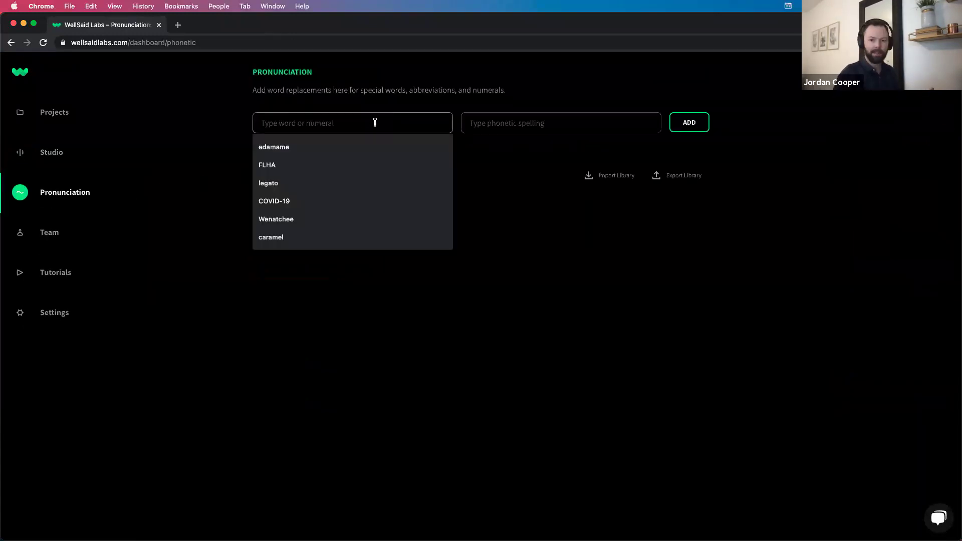
text(super)
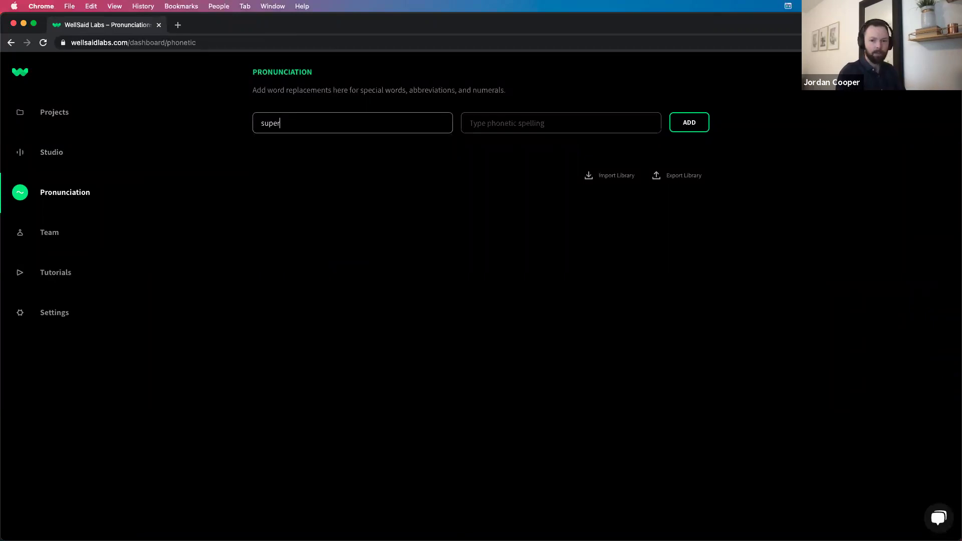
text(visory)
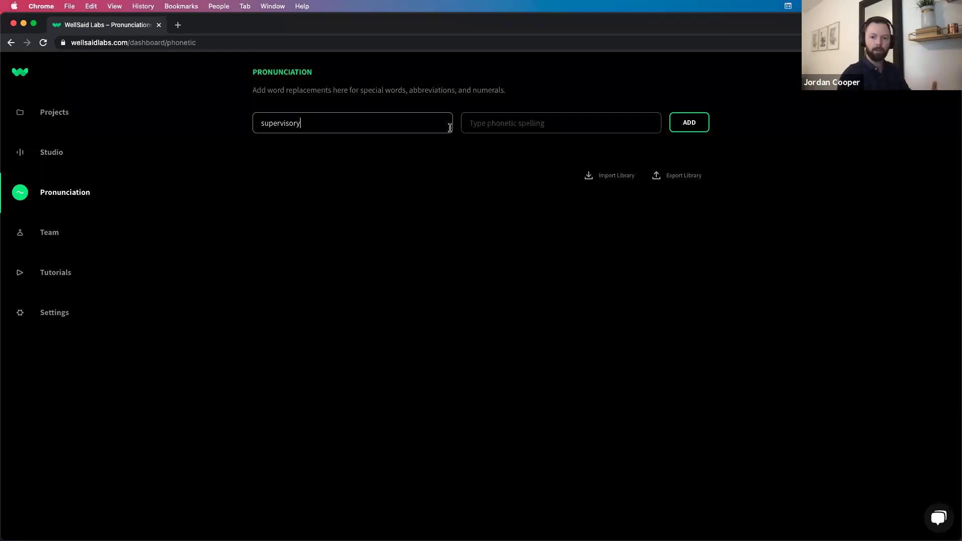
click(522, 126)
key(super+v)
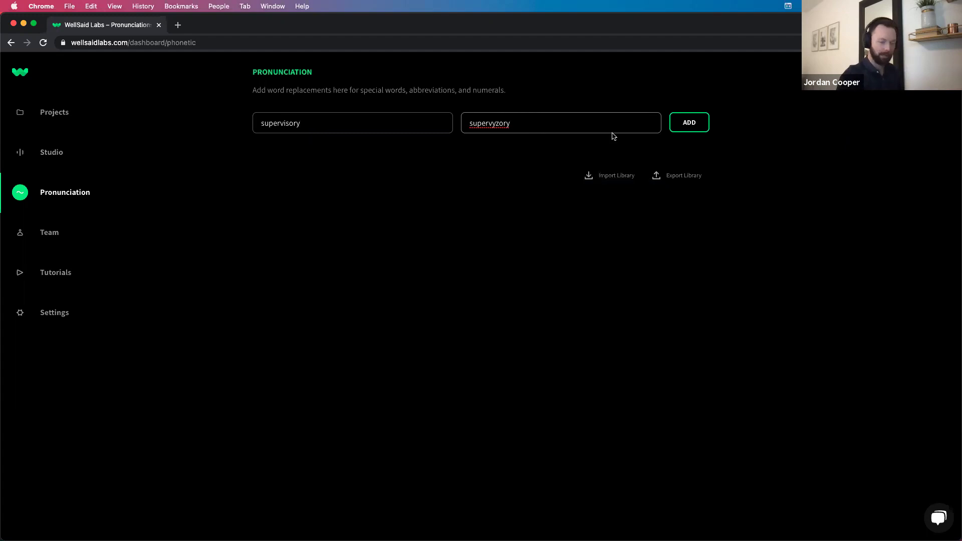
click(688, 128)
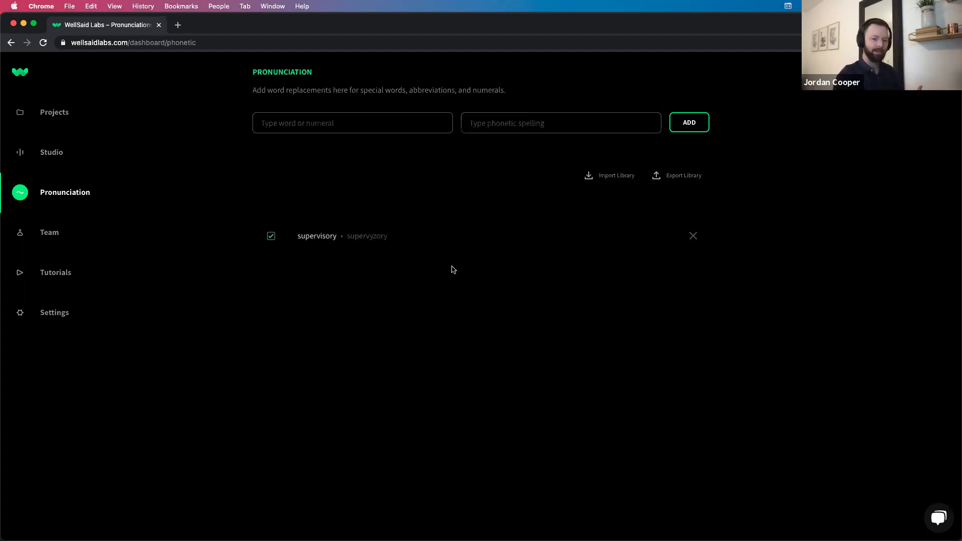
Step: Return to the Creative Sessions studio project and reload the original NL-23 clip's text with the normal "supervisory" spelling into the script
click(31, 153)
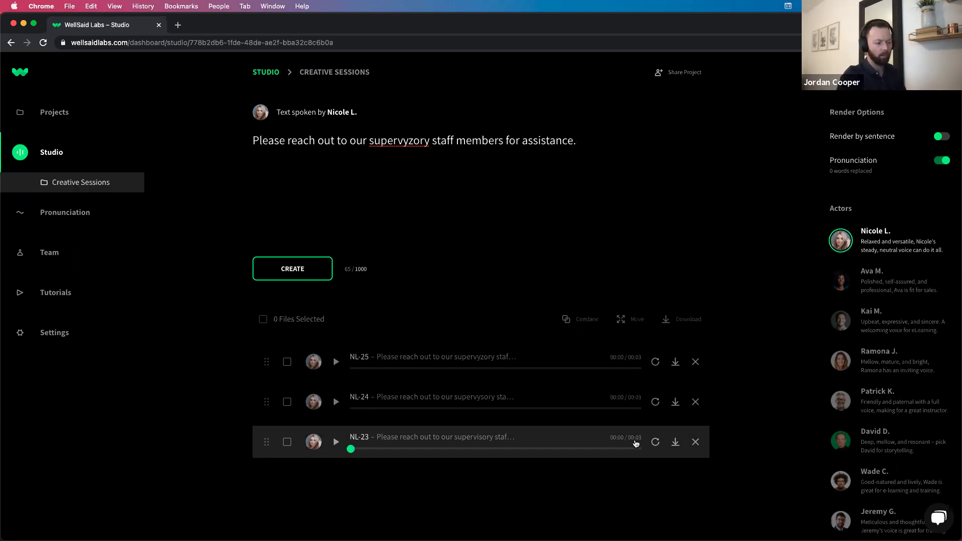
click(655, 443)
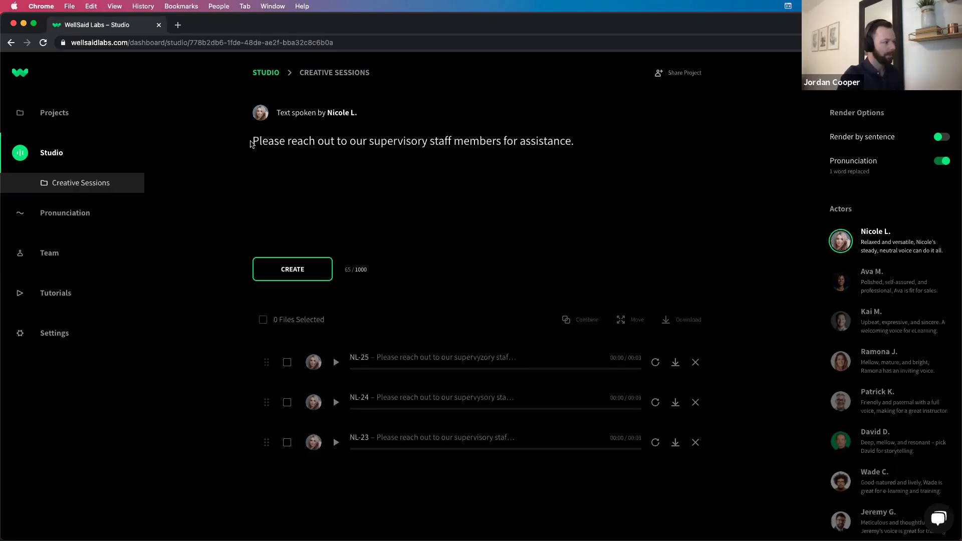
drag(369, 142, 426, 142)
click(527, 180)
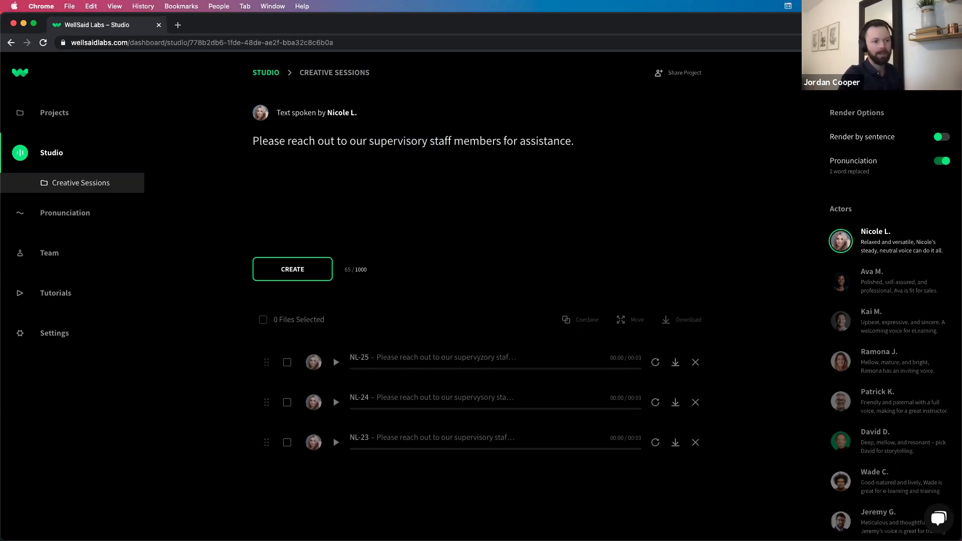
Step: Generate a new clip of the normally spelled "supervisory" sentence with Pronunciation replacement enabled
click(942, 162)
click(942, 162)
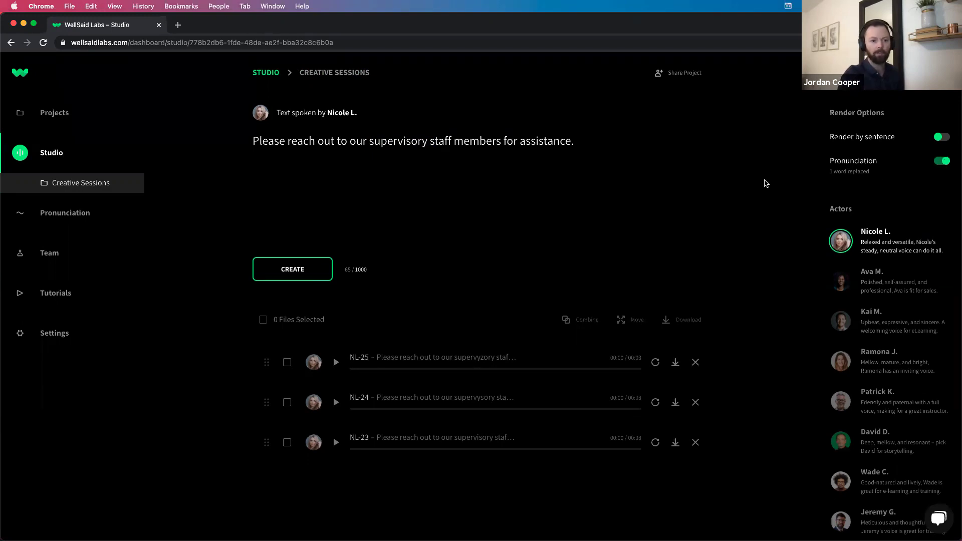
click(304, 270)
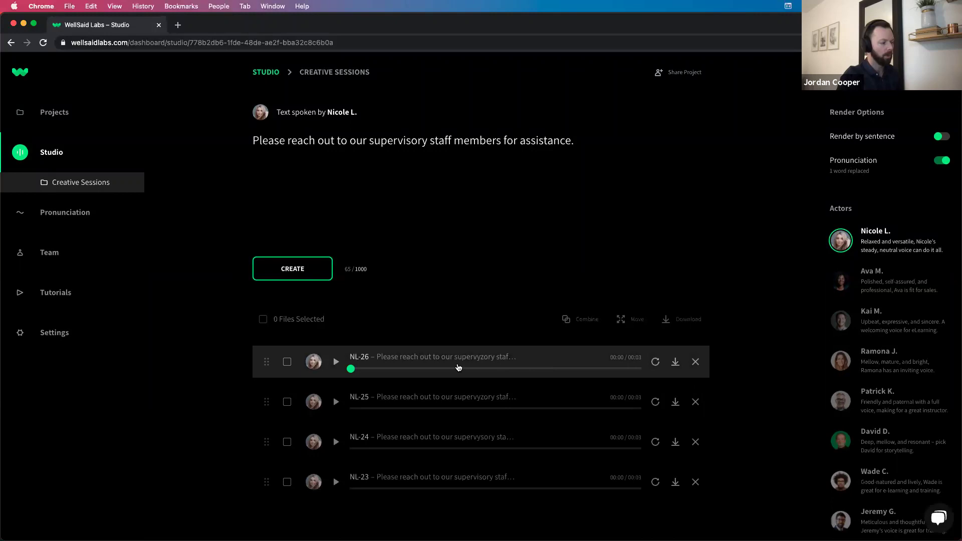
mouse_move(500, 365)
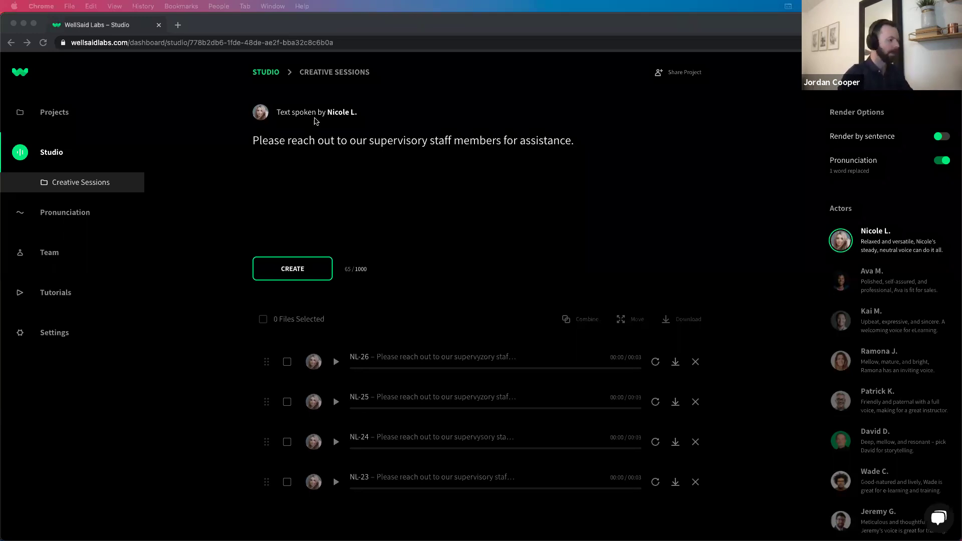
Step: Replace the script with "Of all the cheeses in the world, my favorite has to be mozzarella." and generate and play it with the Alana B. voice
triple_click(329, 140)
text(Of all the cheeses in the world, my favorite has to be mozzarella.)
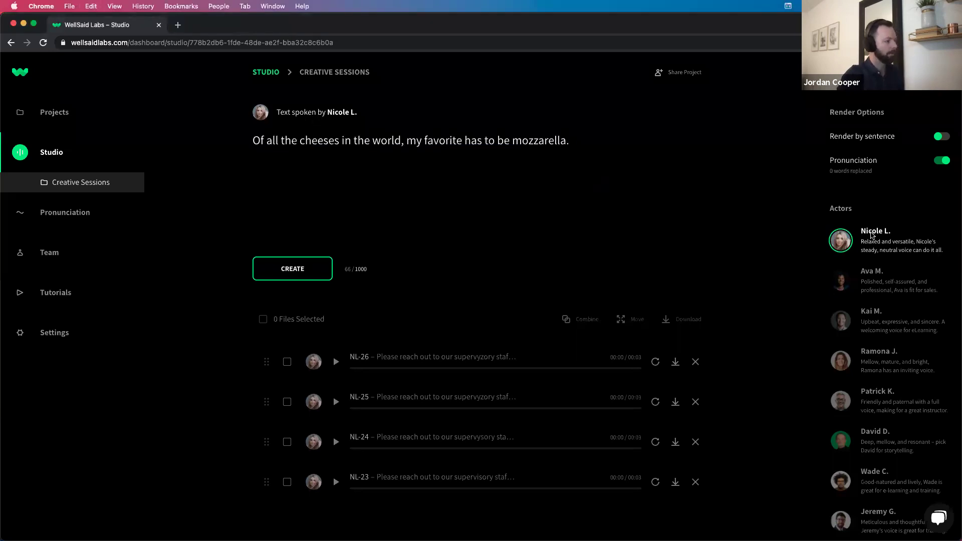
scroll(847, 316, down, 5)
click(888, 399)
key(super+Return)
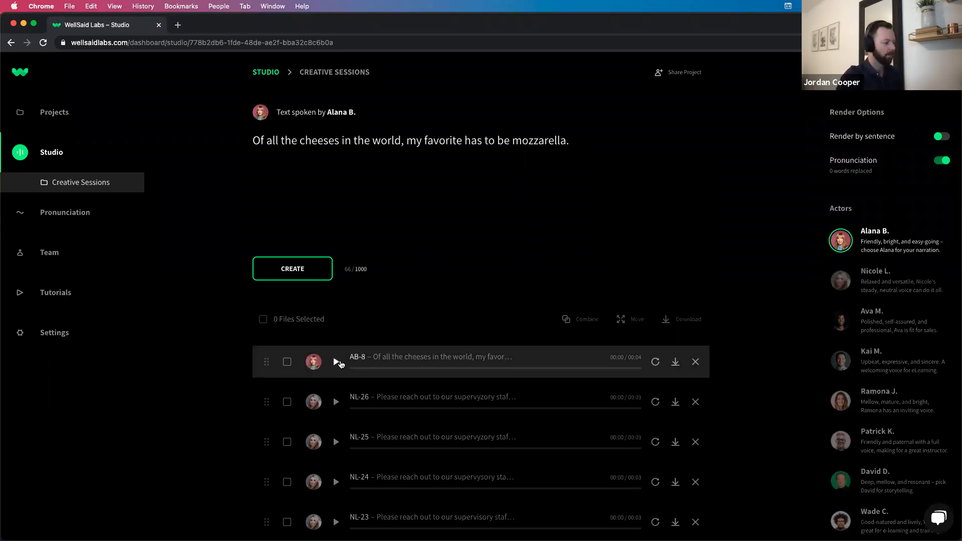
click(337, 362)
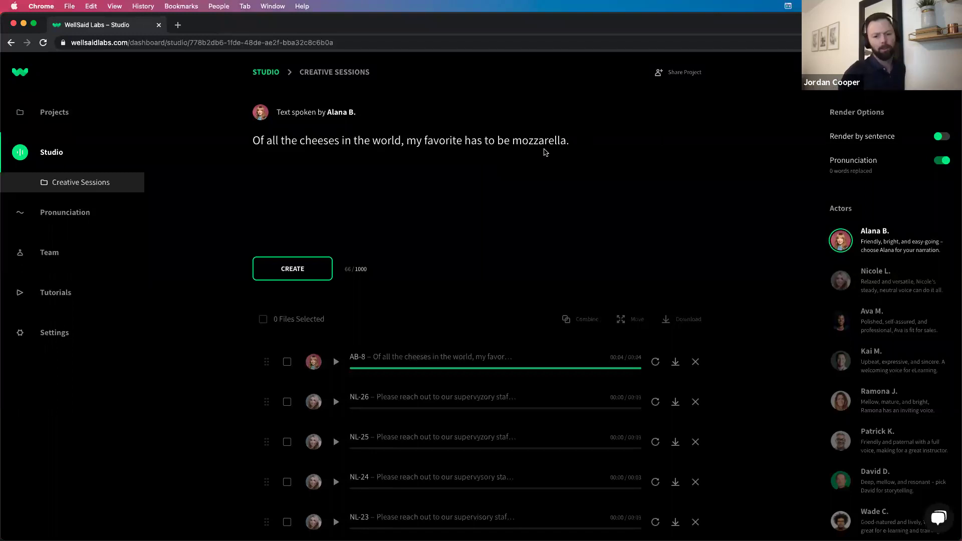
Step: Respell "mozzarella" as "motzarella" in the script, and generate and play a new clip
scroll(538, 150, down, 1)
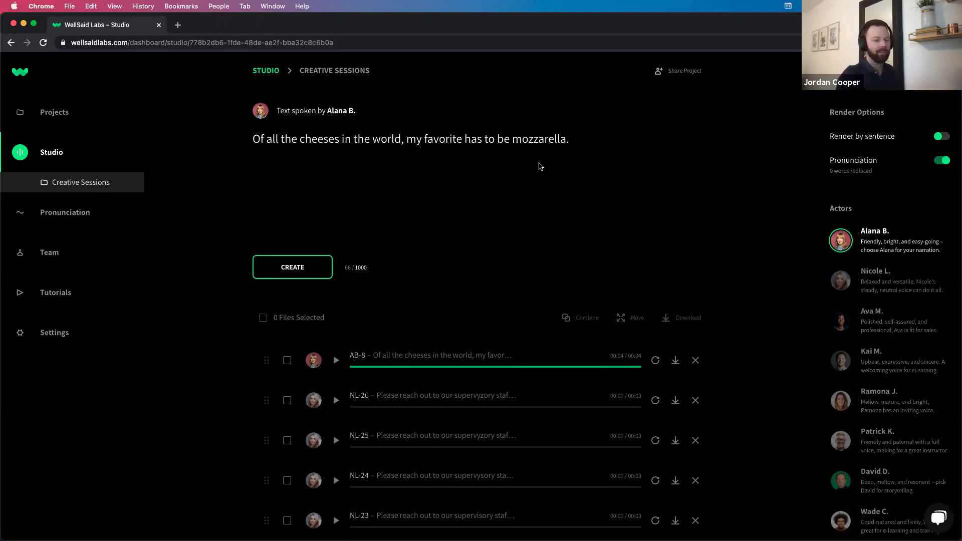
click(536, 140)
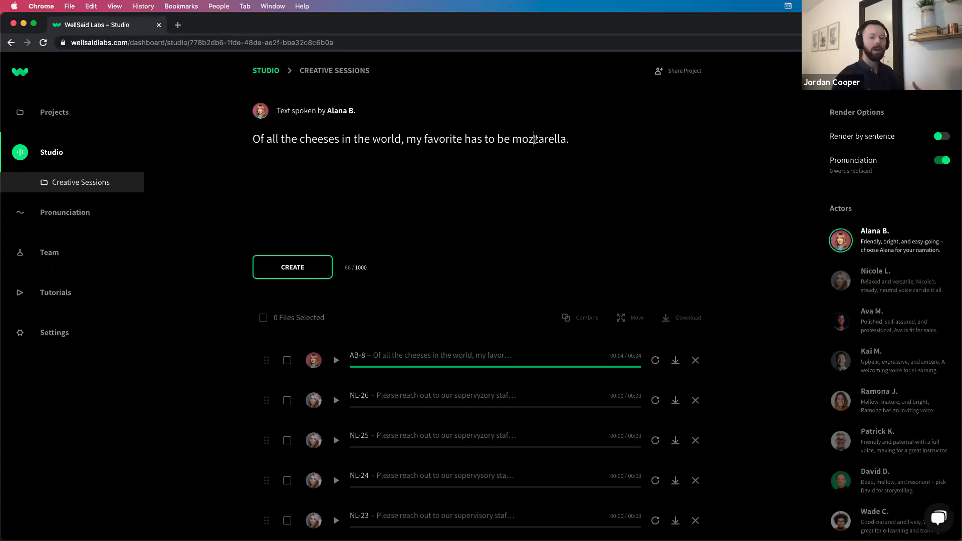
key(BackSpace)
text(t)
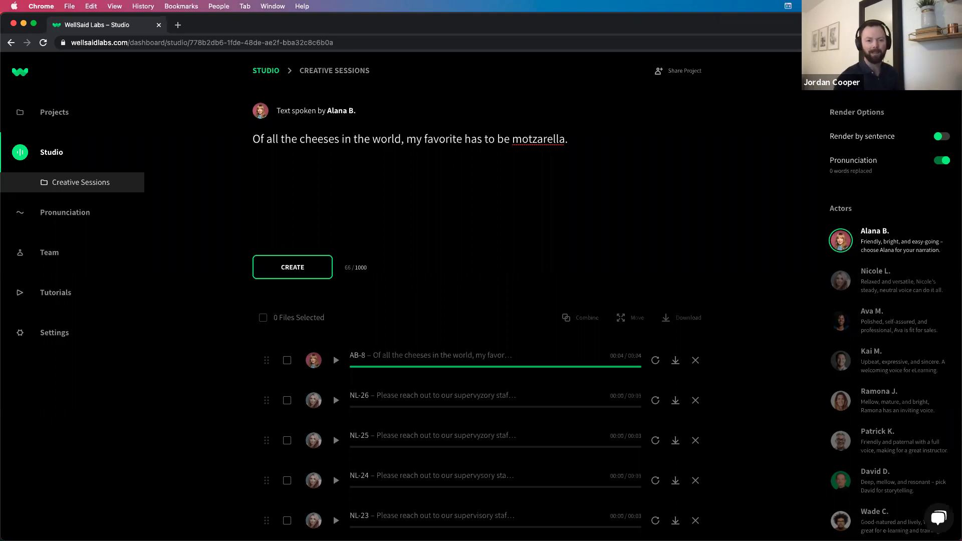
click(294, 270)
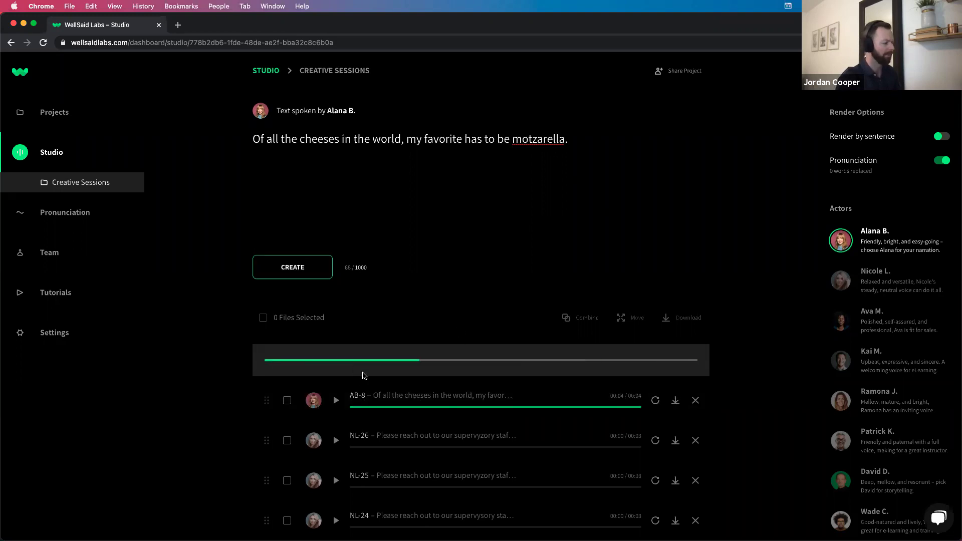
click(336, 361)
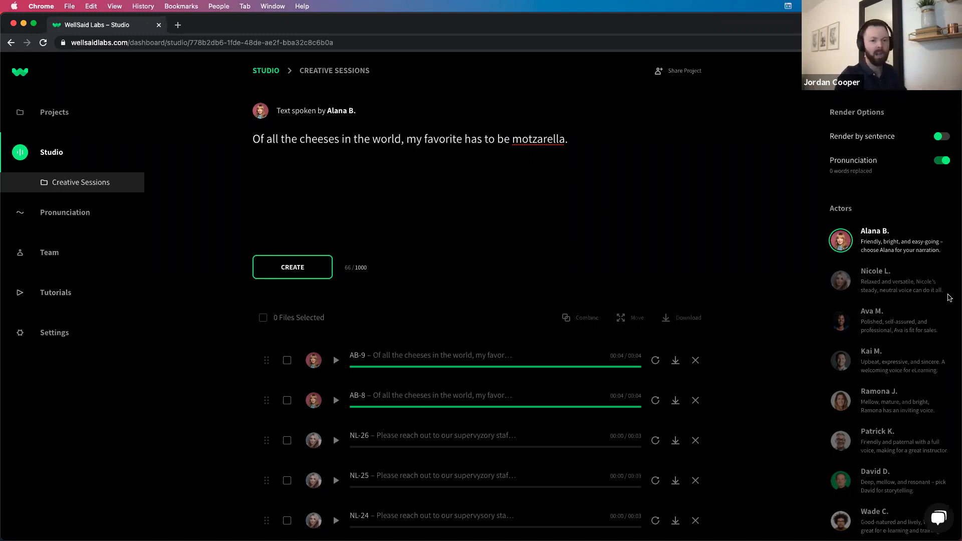
Step: Replace the script with the sentence "The active ingredient in Allegra is fexofenadine HCl."
click(961, 298)
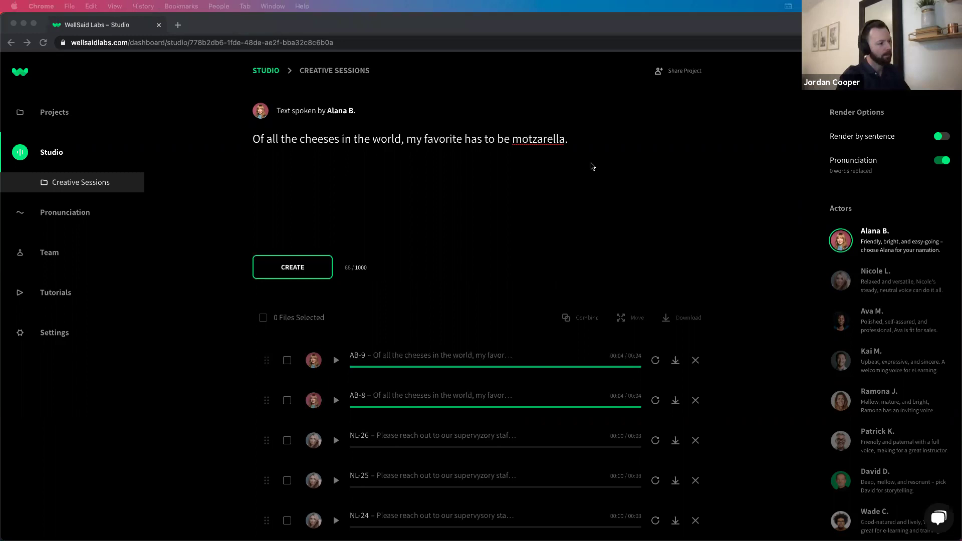
click(591, 161)
drag(587, 136, 222, 139)
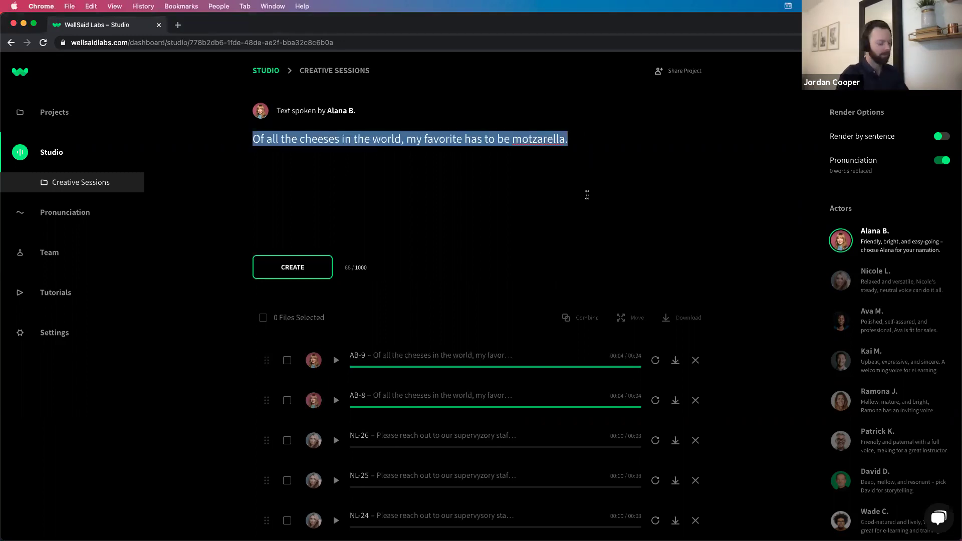
text(The active ingredient in Allegra is fexofenadine HCl.)
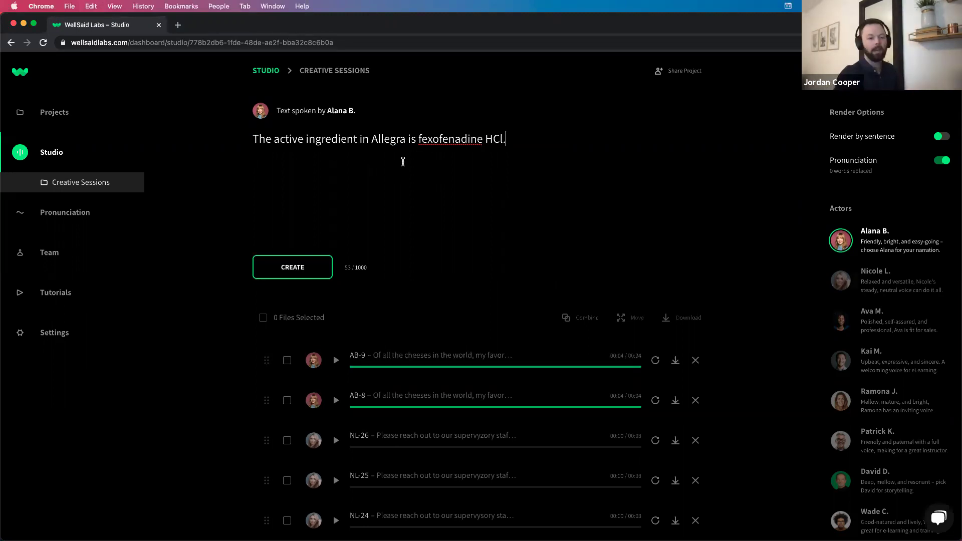
click(468, 140)
double_click(390, 139)
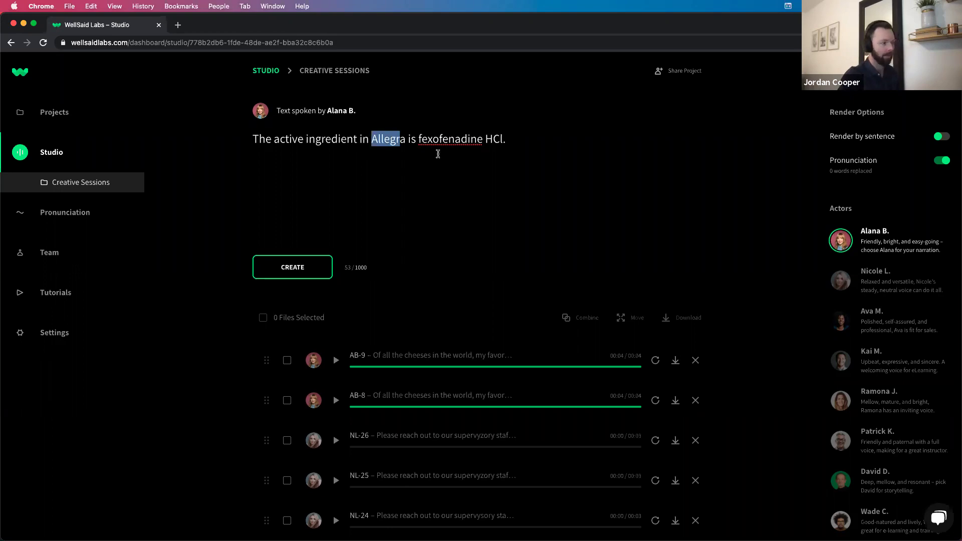
click(436, 153)
drag(418, 139, 501, 145)
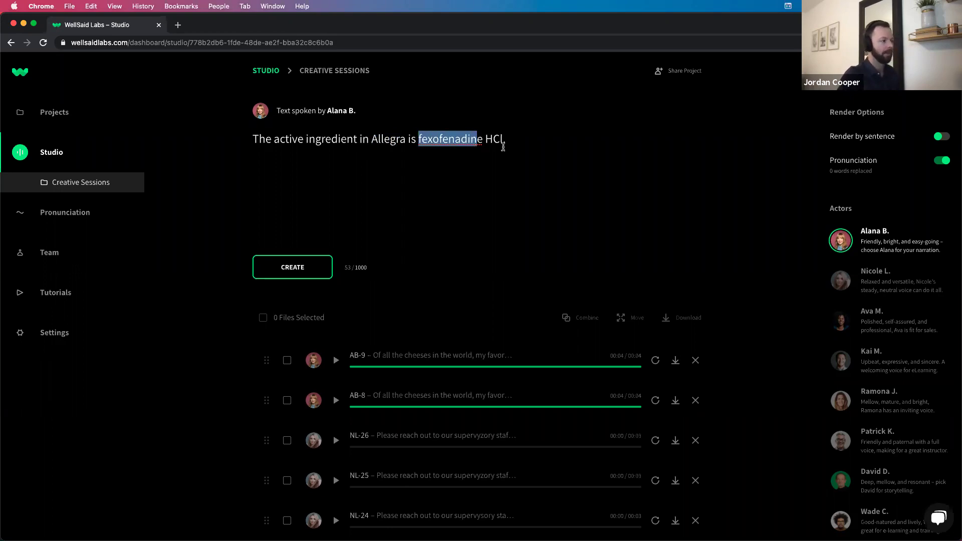
click(491, 168)
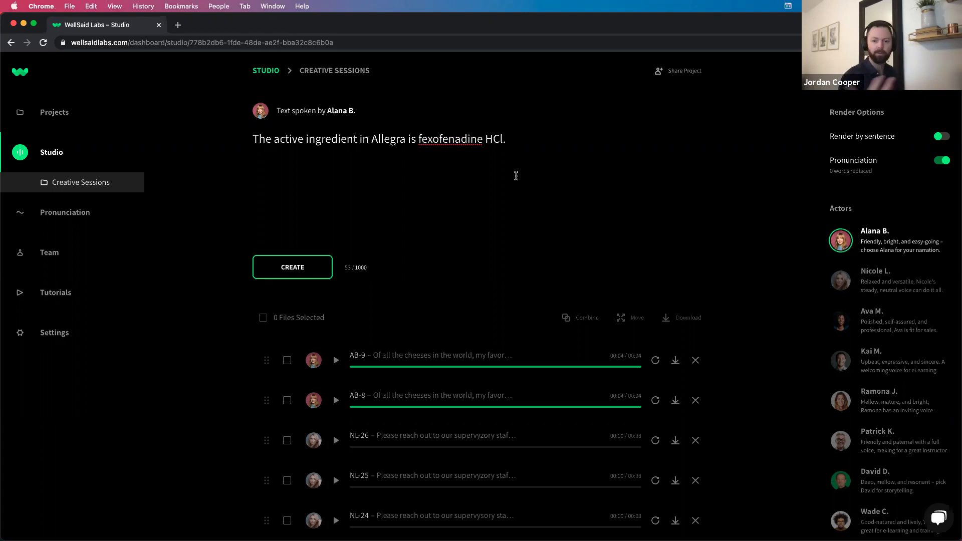
drag(485, 139, 503, 140)
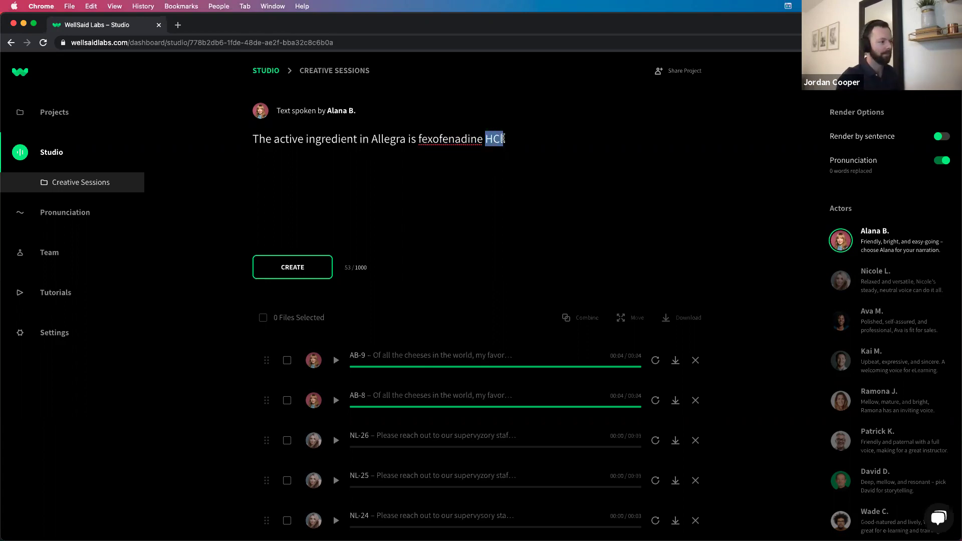
click(528, 150)
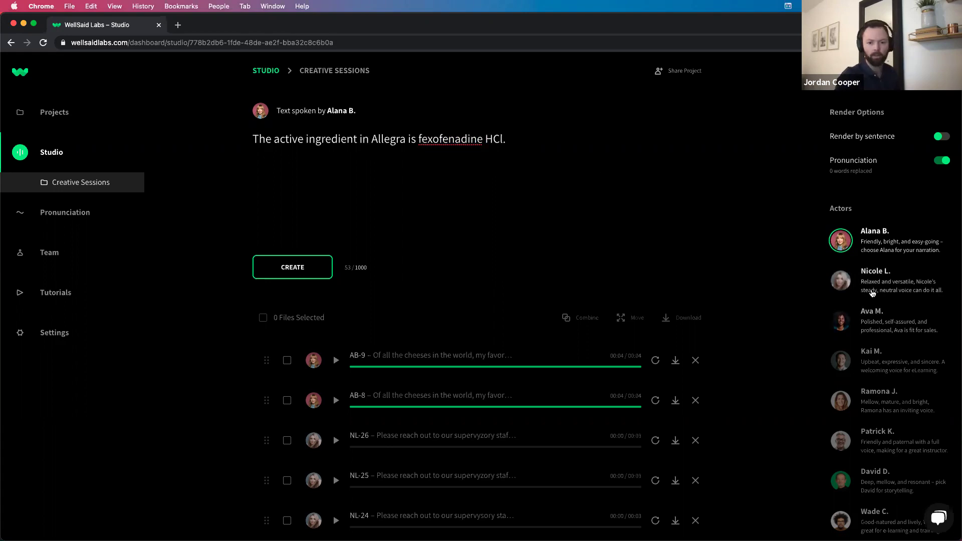
Step: Choose the Sofia H. voice and generate a clip of the Allegra sentence to listen to
scroll(872, 293, down, 5)
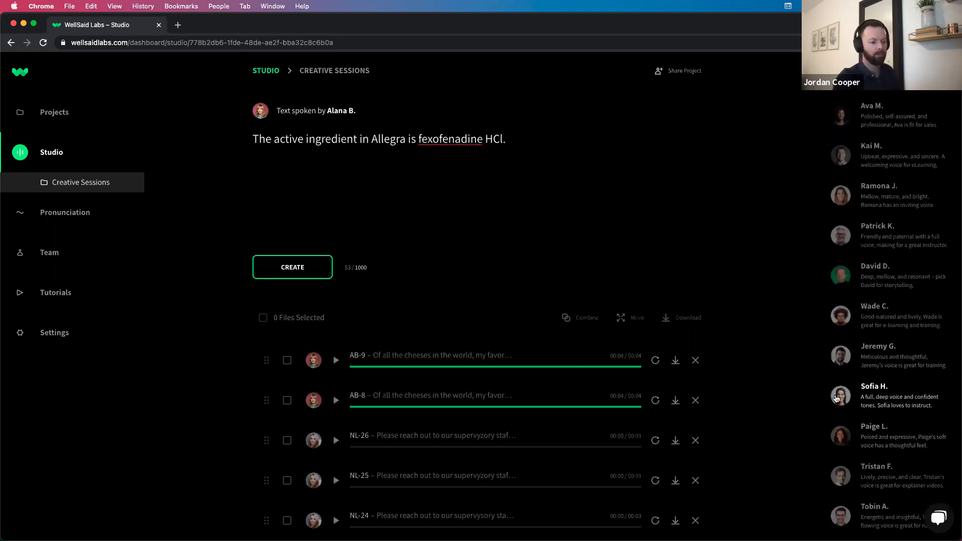
click(836, 399)
click(328, 271)
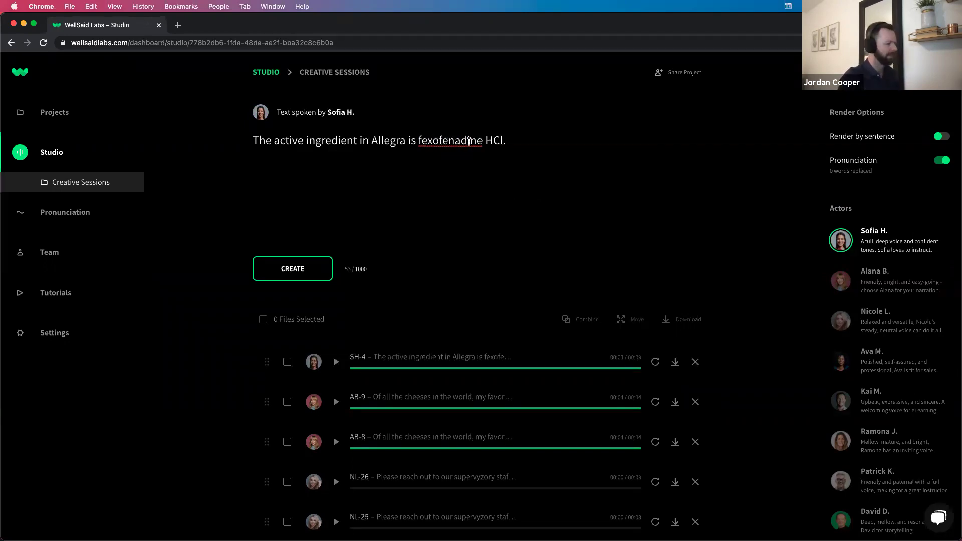
Step: Replace the abbreviation "HCl" with the full word "hydrochloride" in the script
drag(486, 143, 501, 143)
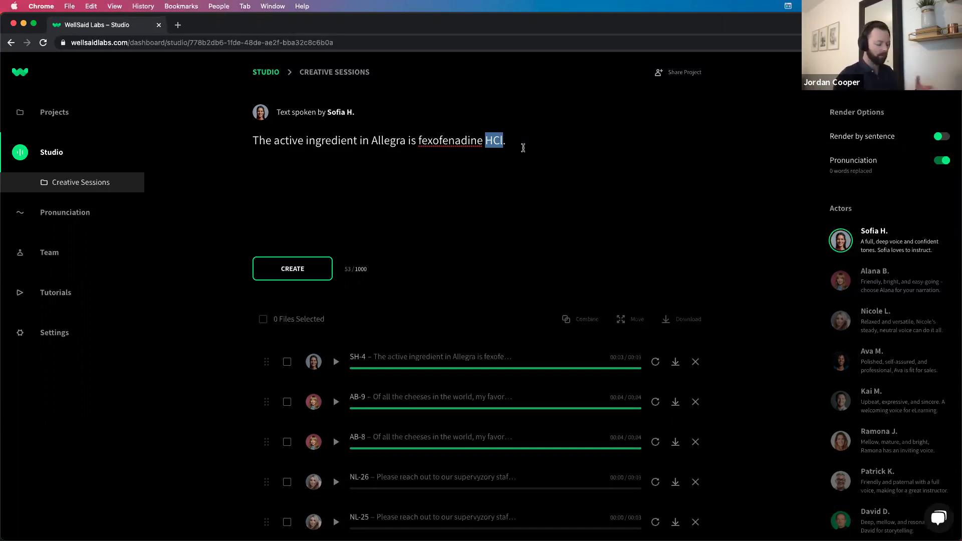
text(hydroch)
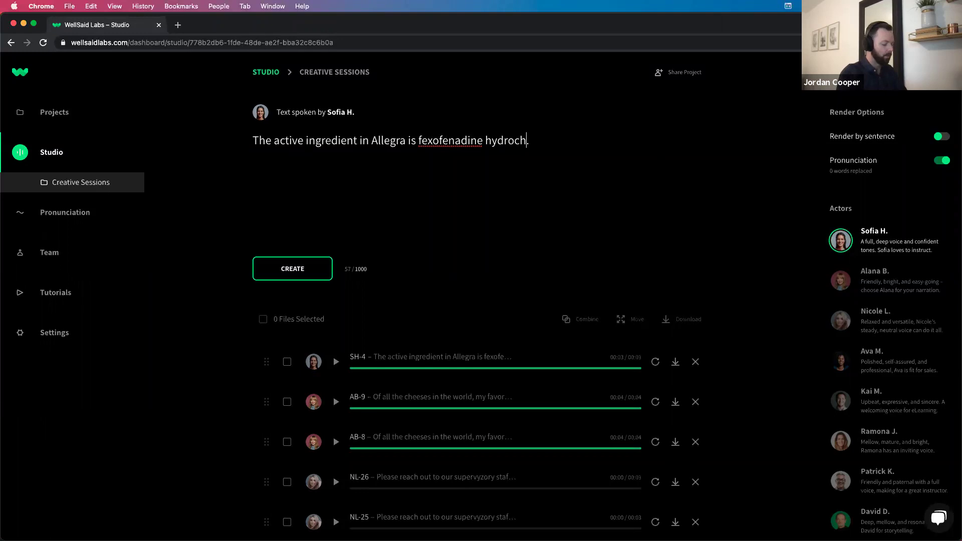
text(loride)
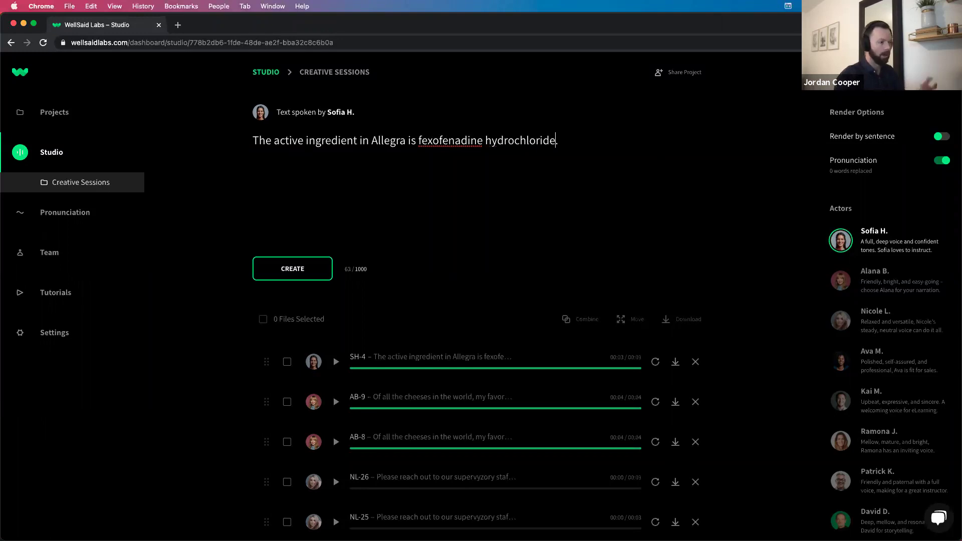
Step: Hyphenate the drug name as "fexo-fenadine" in the script, and generate and play a clip
scroll(522, 149, down, 1)
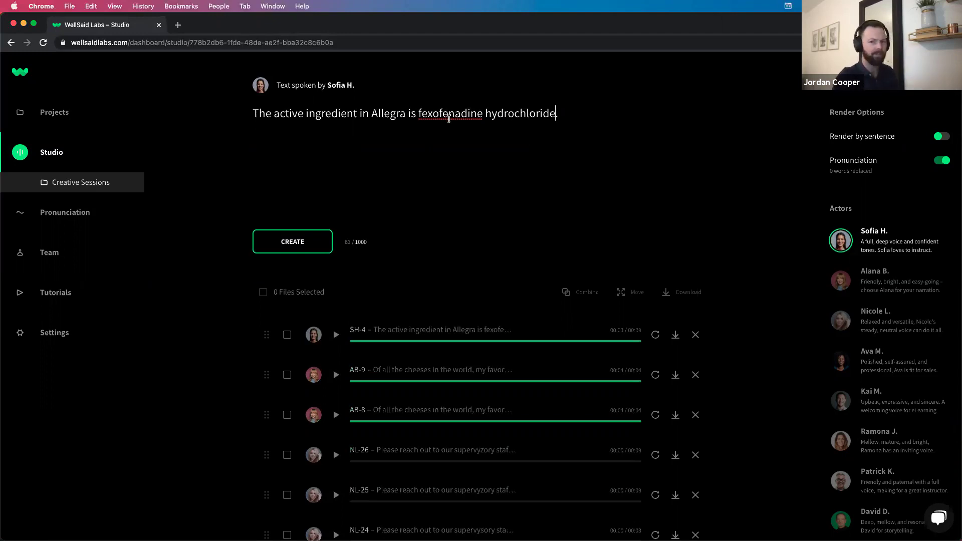
click(419, 114)
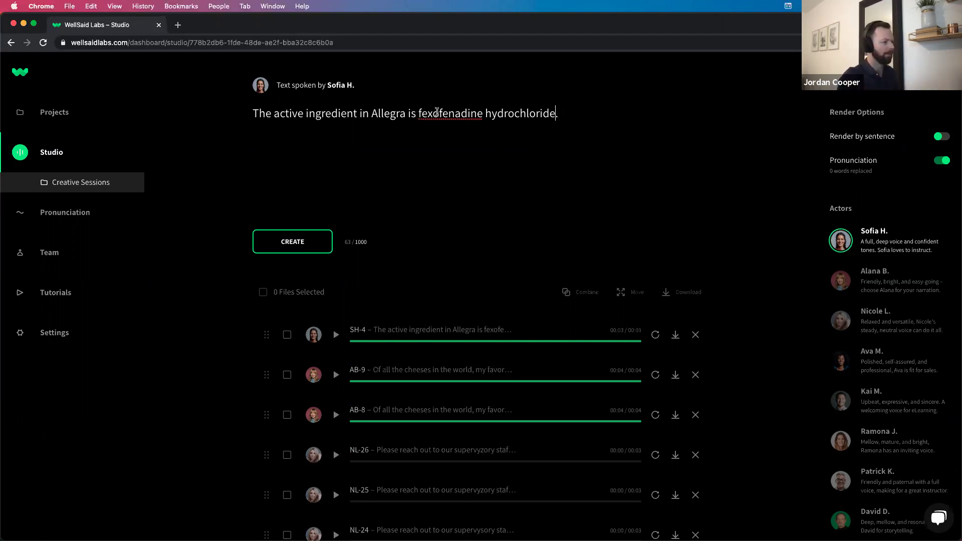
text(-)
click(325, 250)
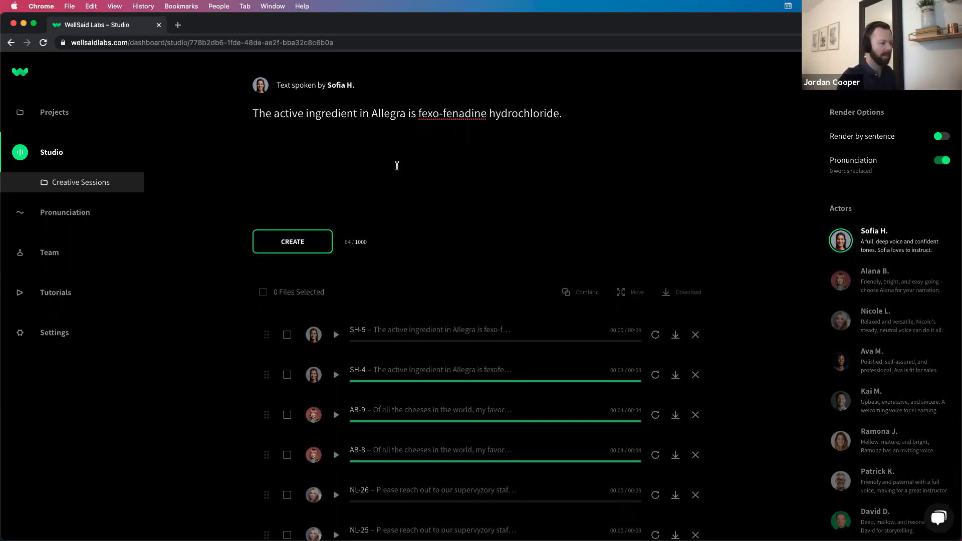
click(336, 335)
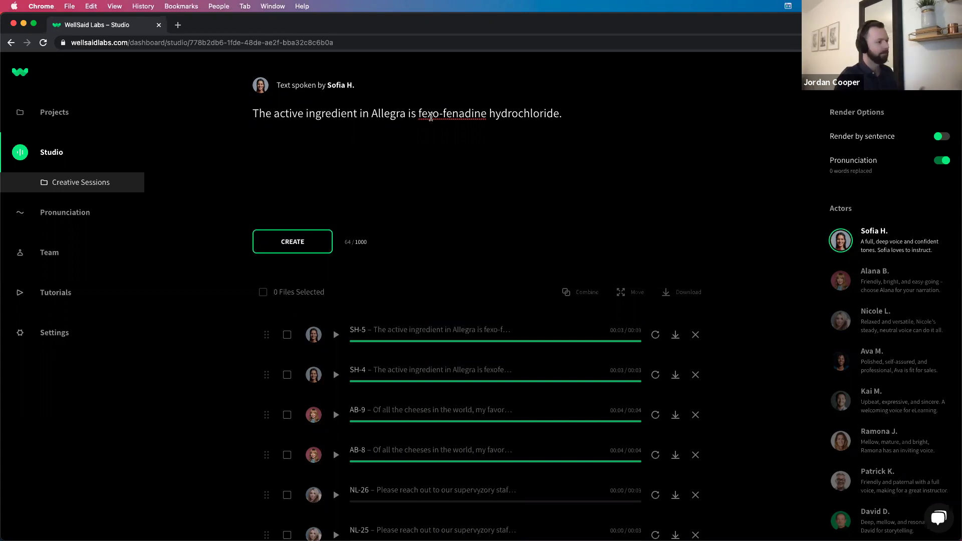
Step: Respell the drug name as "feckso-fenadine" in the script, and generate and play another clip
key(BackSpace)
text(cks)
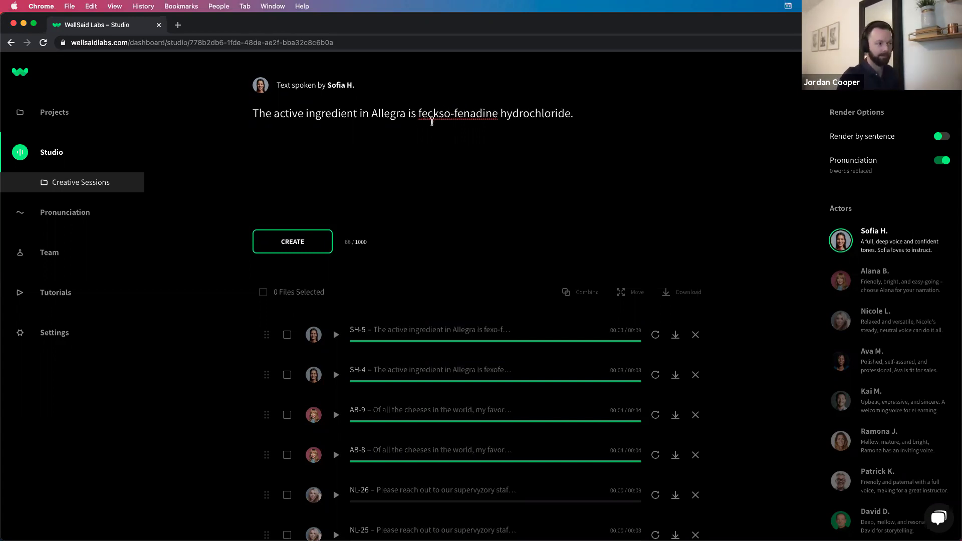
click(294, 243)
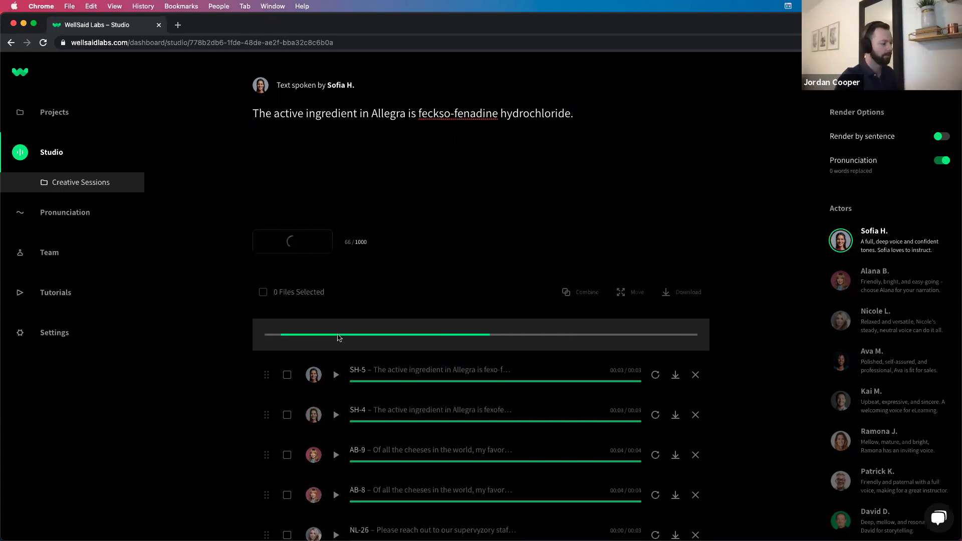
click(337, 335)
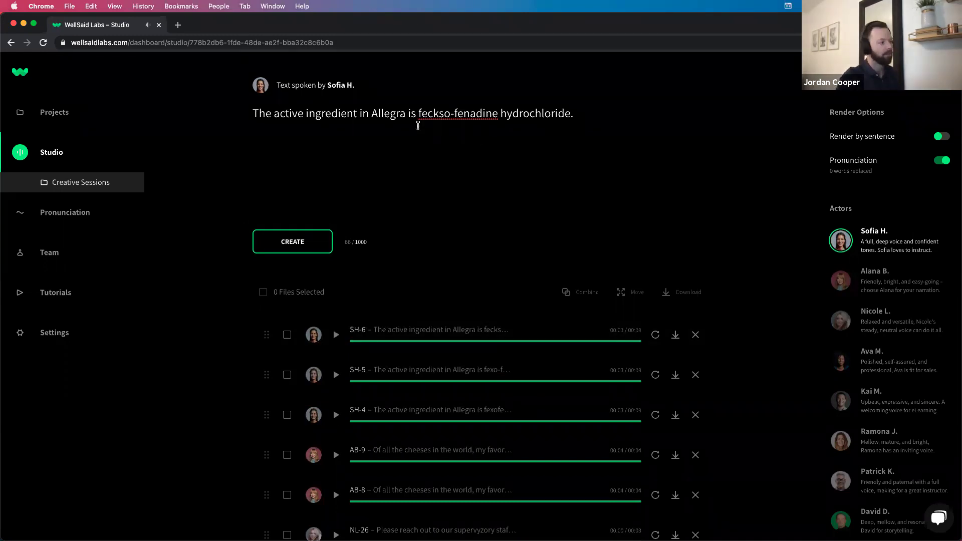
drag(419, 115, 498, 114)
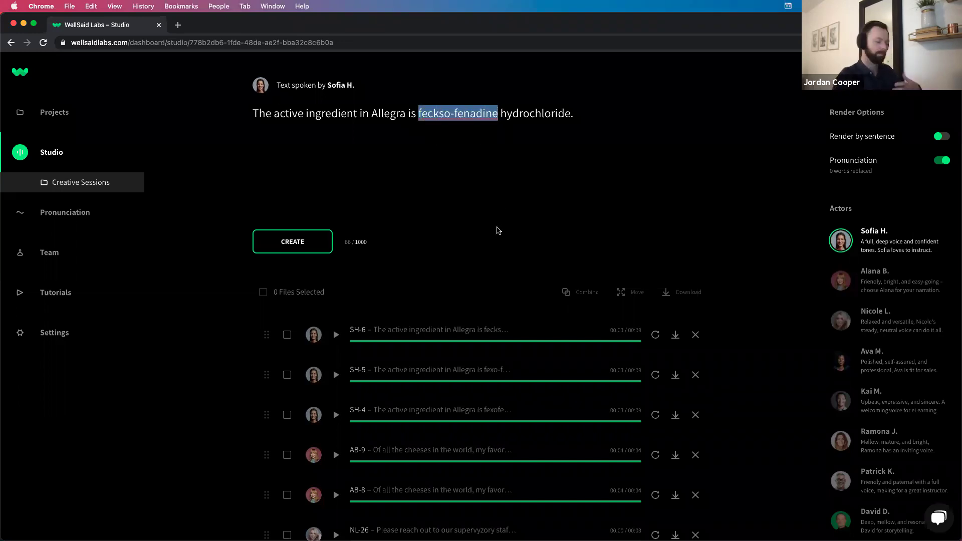
drag(502, 116, 570, 124)
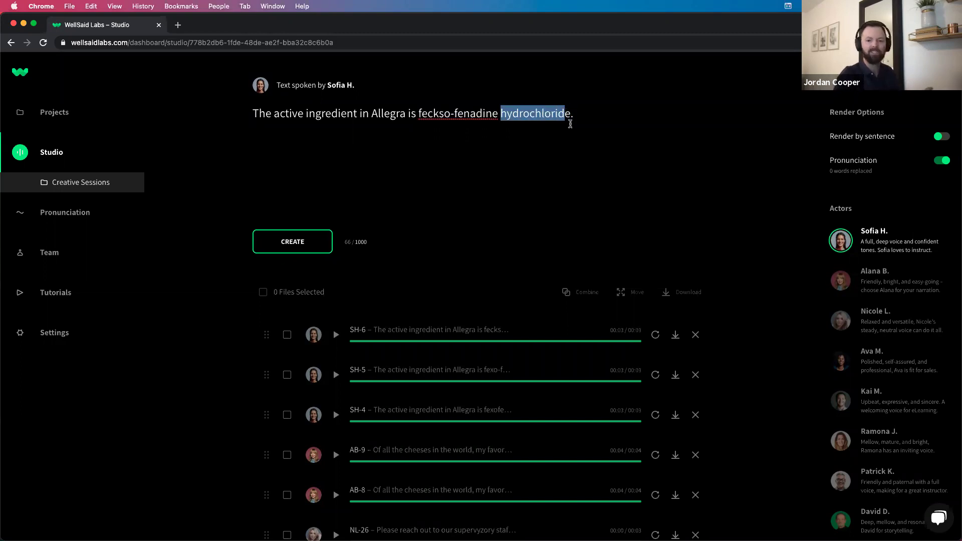
click(572, 137)
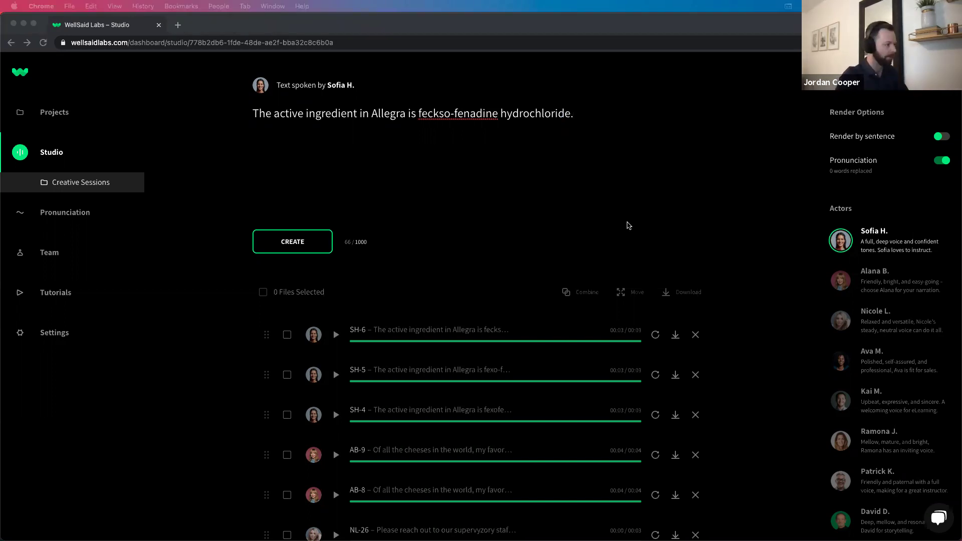
Step: Replace the script with "WellSaid Labs is located in Seattle, WA, within blocks of the Space Needle, and in the shadow of Mt. Rainier."
click(510, 145)
key(super+a)
text(WellSaid Labs is located in Seattle, WA, within blocks of the Space Needle, and in the shadow of Mt. Rainier.)
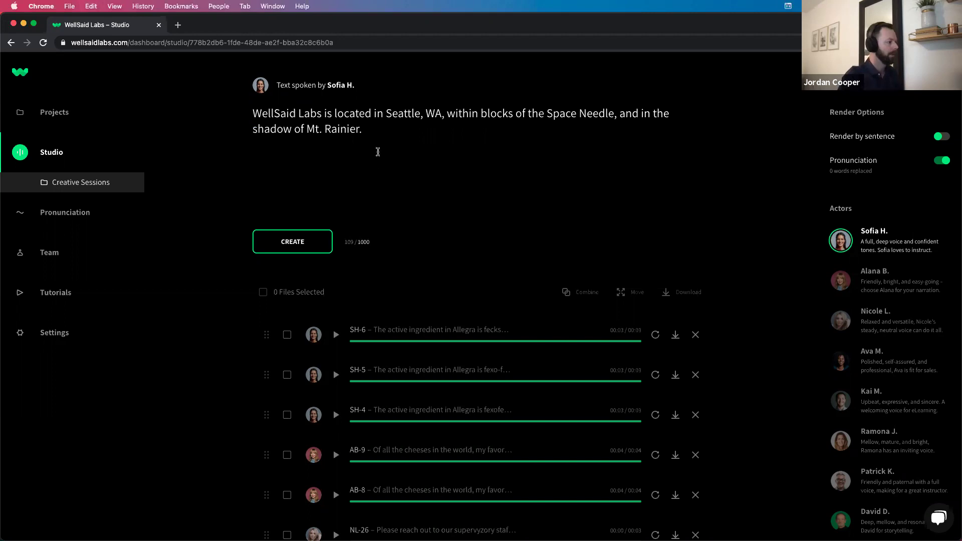
Step: Switch the voice actor to Jeremy G., and generate and play a clip of the Seattle sentence
scroll(868, 352, down, 4)
scroll(869, 351, down, 1)
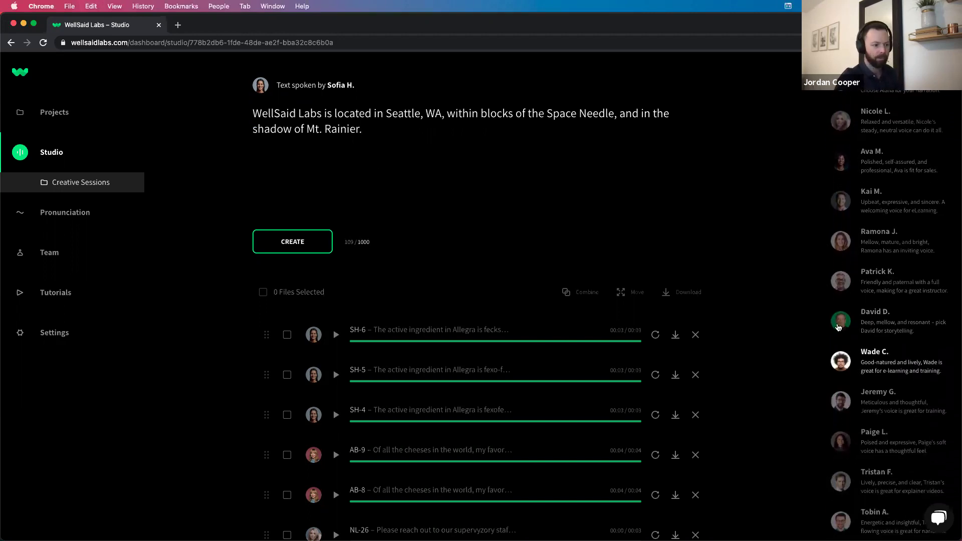
click(849, 403)
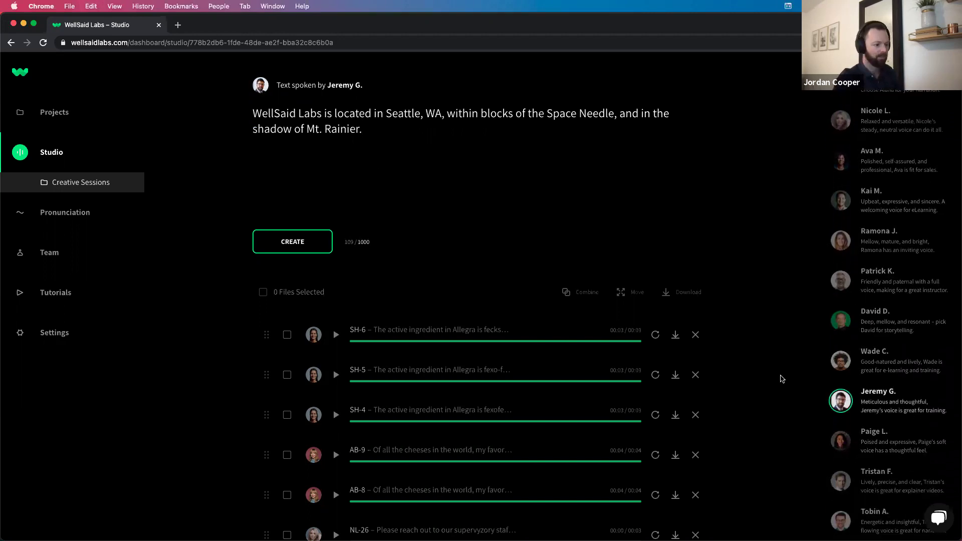
click(293, 241)
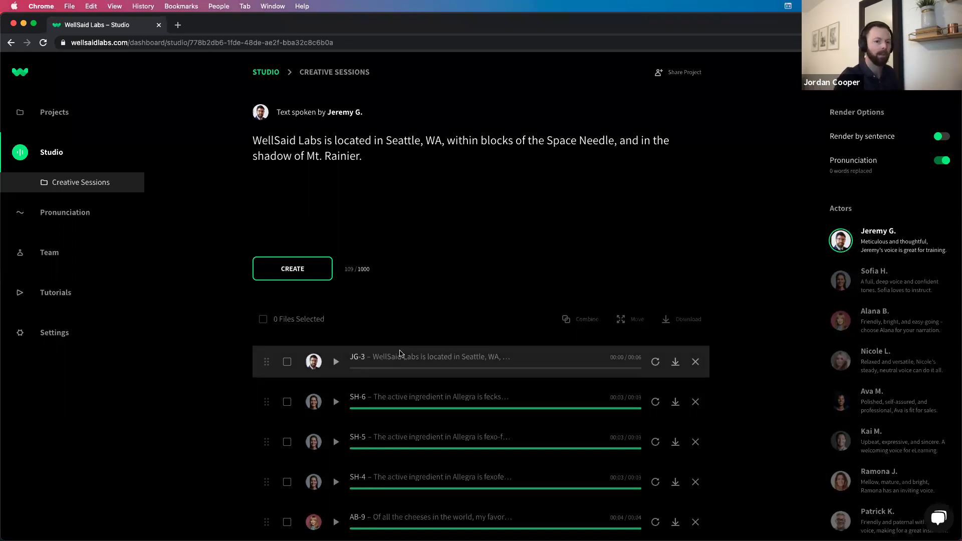
click(336, 363)
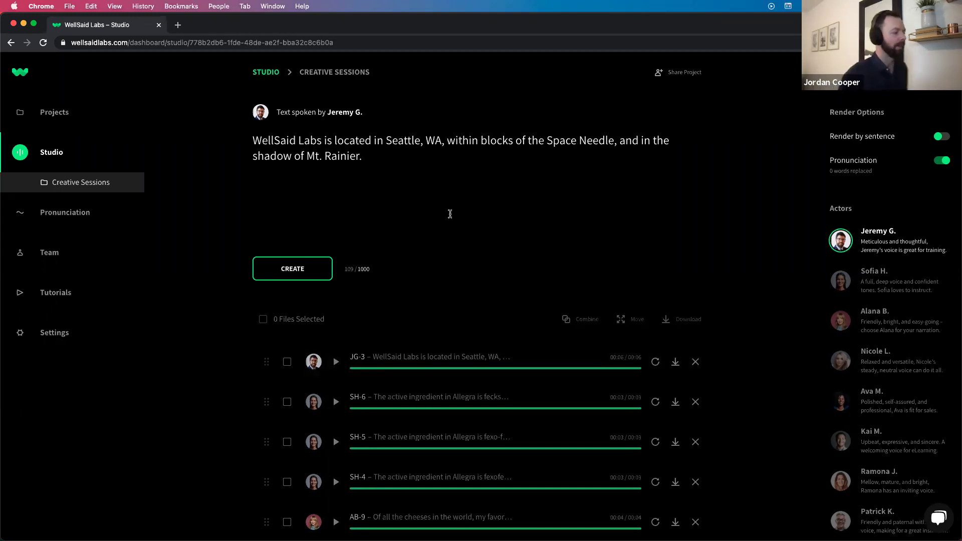
Step: Spell out "WA" as "Washington" in the script and remove the comma after "Seattle"
click(438, 139)
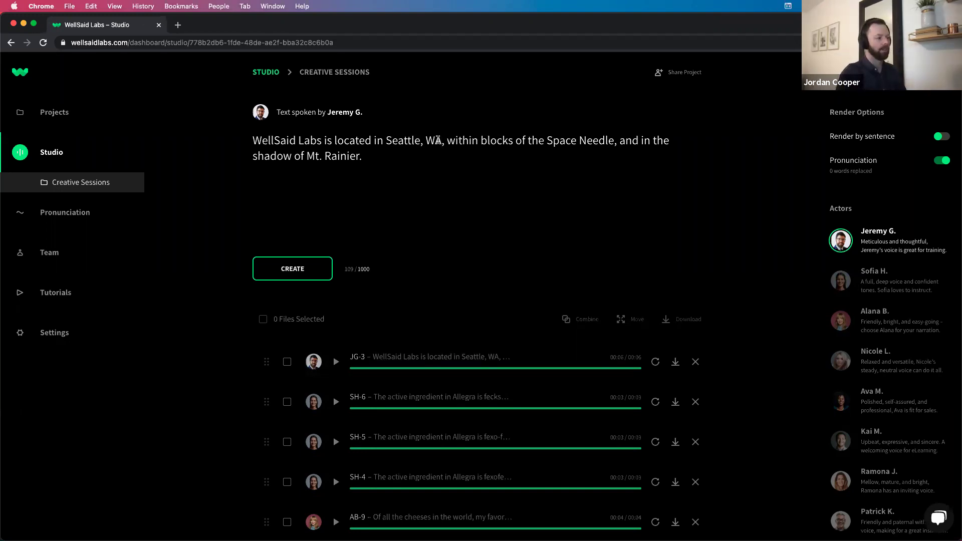
key(BackSpace)
text(ashington)
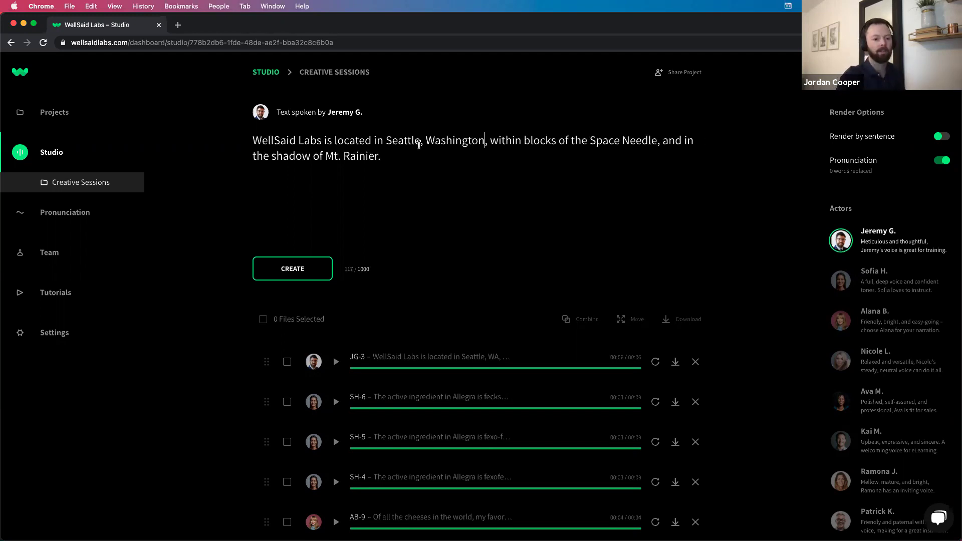
click(423, 142)
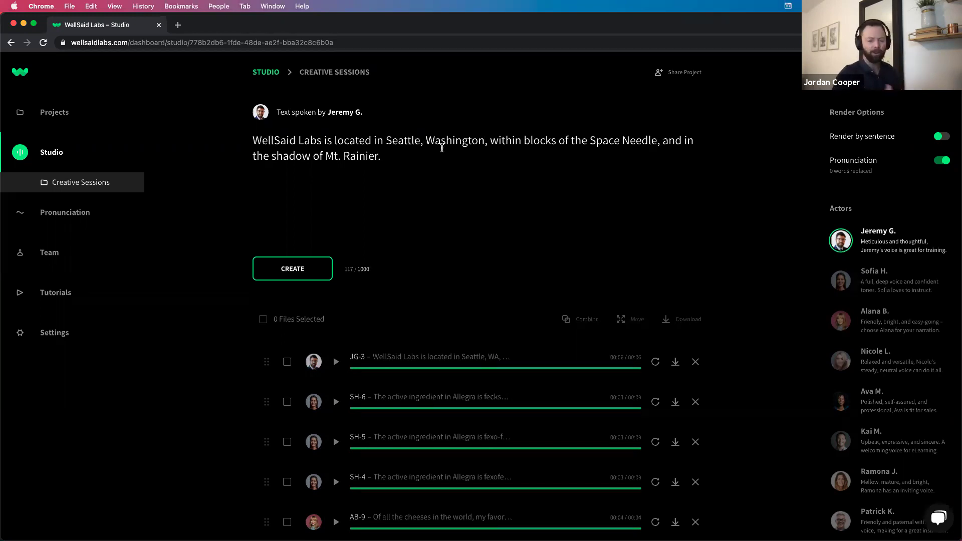
key(BackSpace)
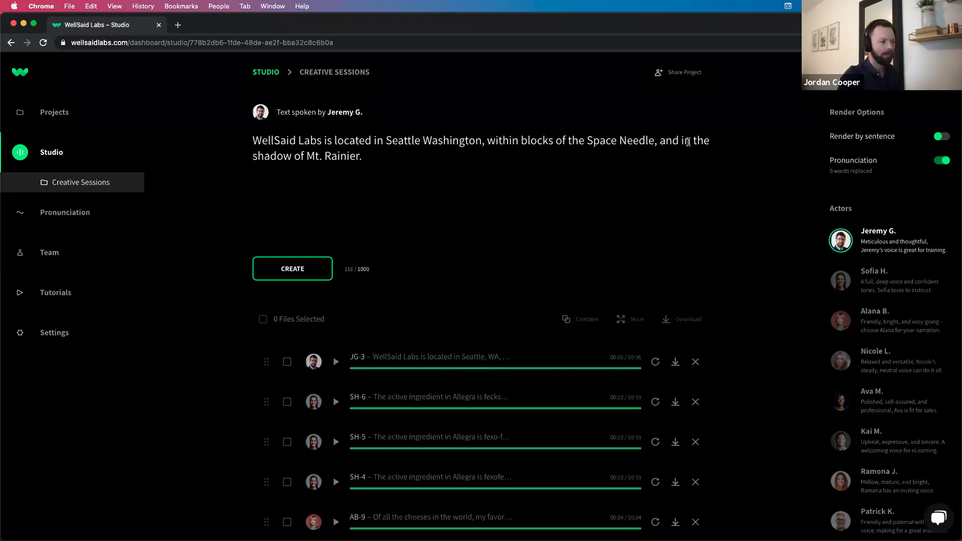
Step: Replace "Mt." with "Mount" in the script, and generate and play a new clip
drag(305, 157, 322, 157)
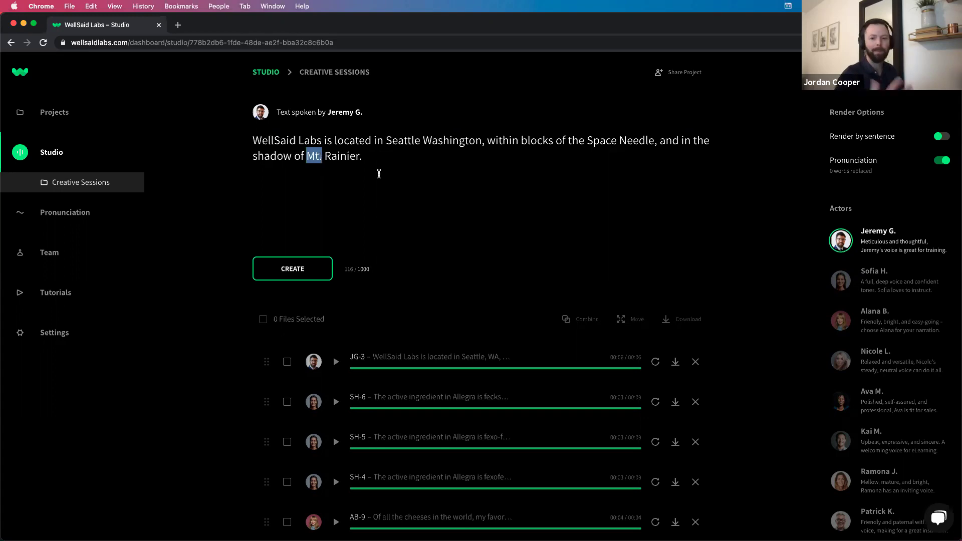
text(Mount)
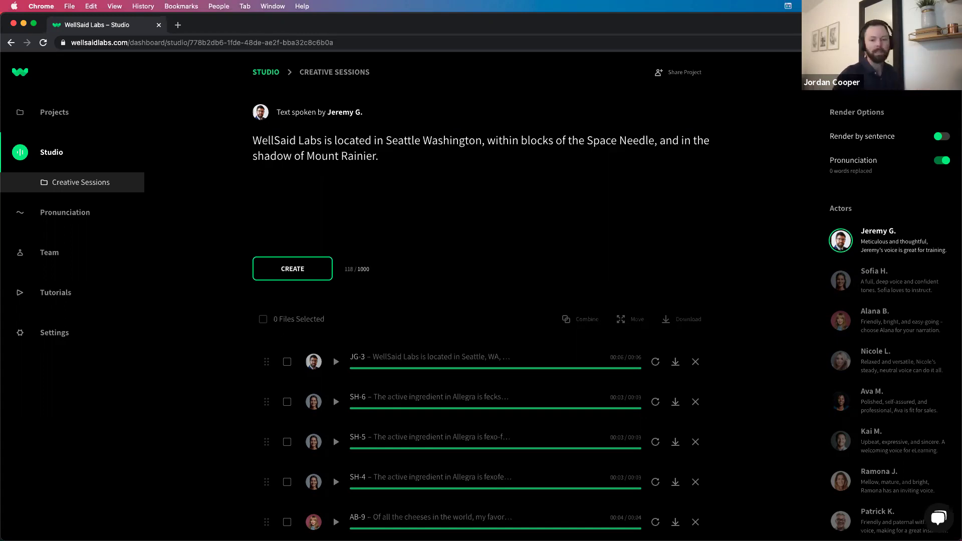
click(270, 268)
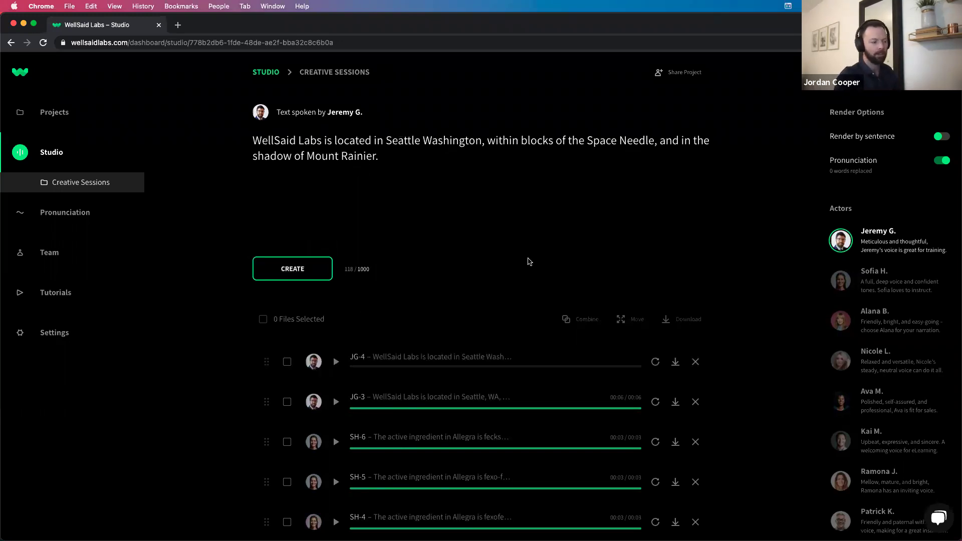
click(336, 362)
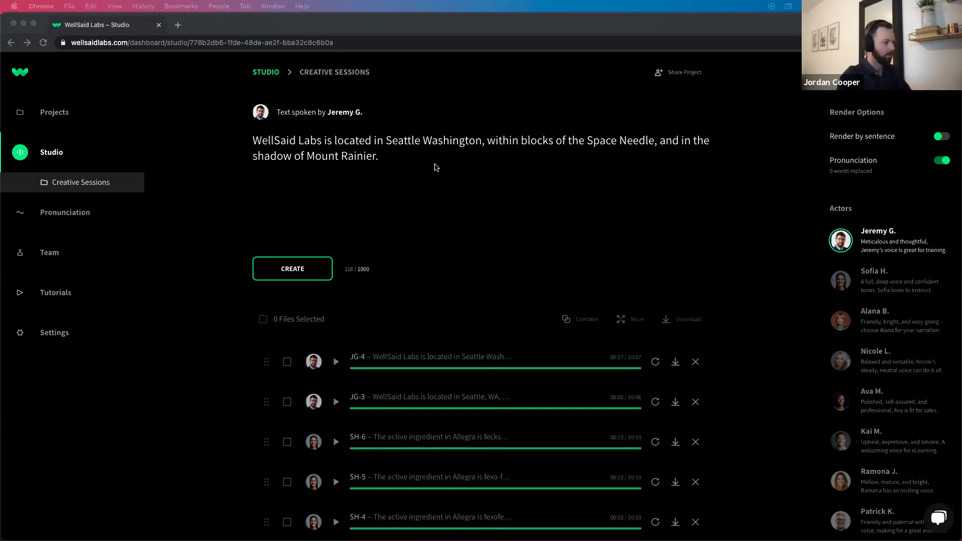
Step: Replace the script with "Hank Aaron holds the MLB regular season record with 2,297 RBI."
drag(438, 163, 242, 137)
text(Hank Aaron holds the MLB regular season record with 2,297 RBI.)
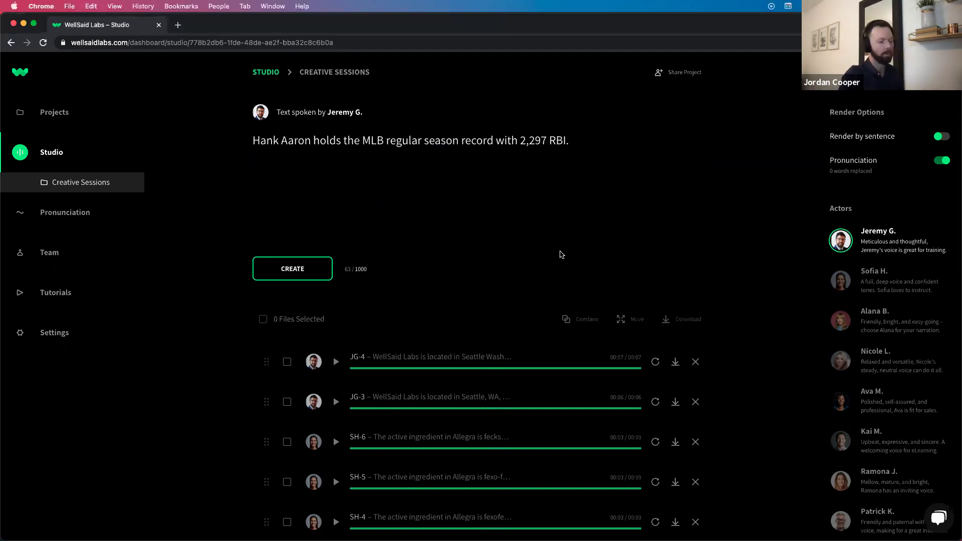
key(BackSpace)
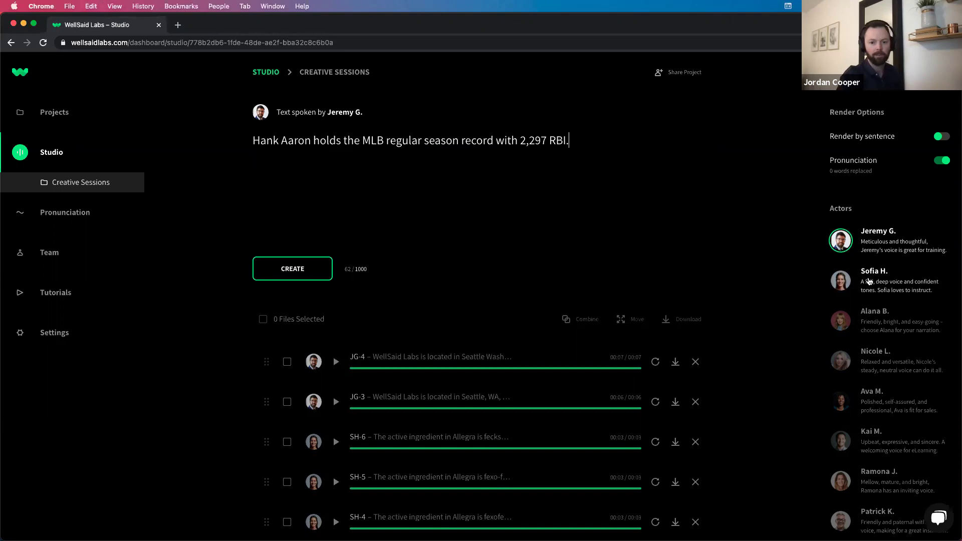
Step: Switch the voice actor to Wade C., and generate and play a clip of the baseball sentence
scroll(871, 279, down, 5)
click(829, 431)
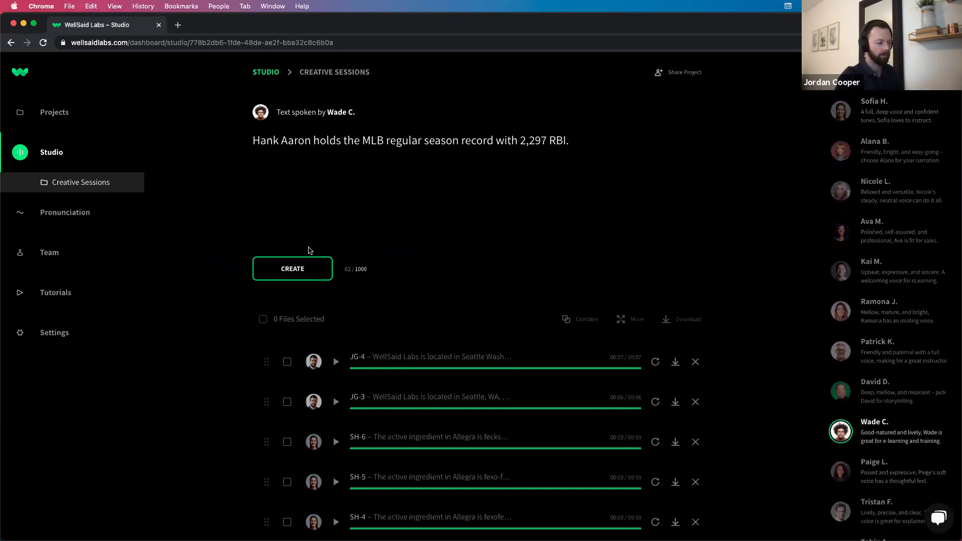
click(313, 269)
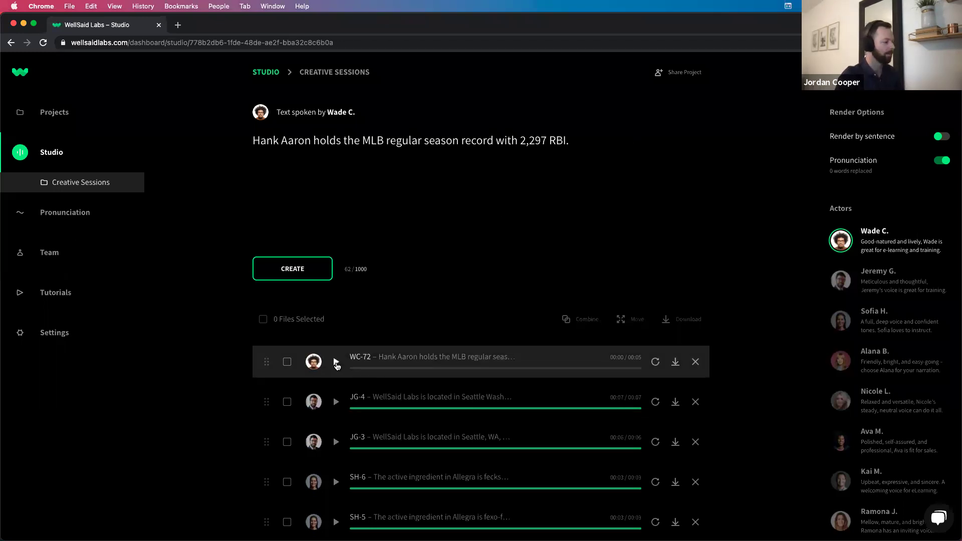
click(336, 363)
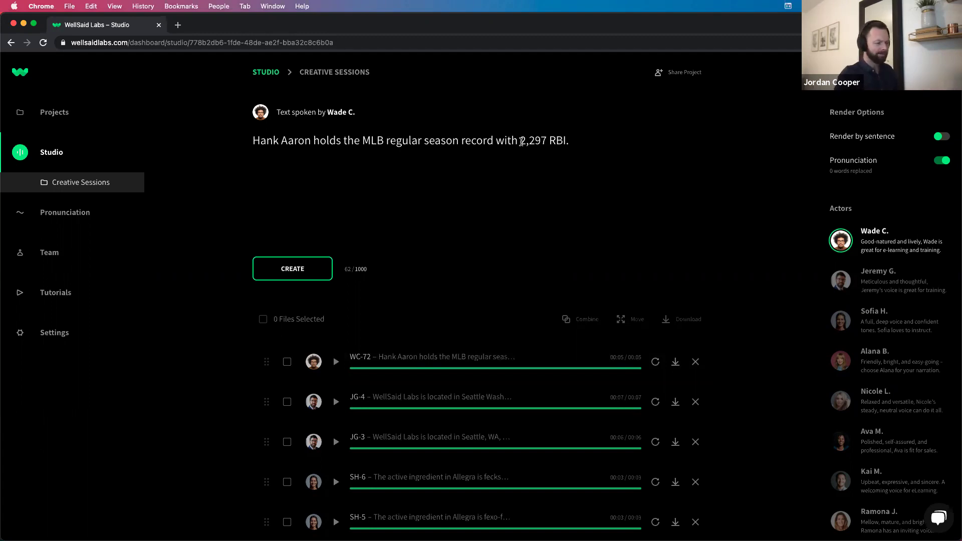
Step: Change "RBI" to the plural "RBIs" in the script, and generate and play another clip
drag(522, 142, 569, 142)
click(585, 144)
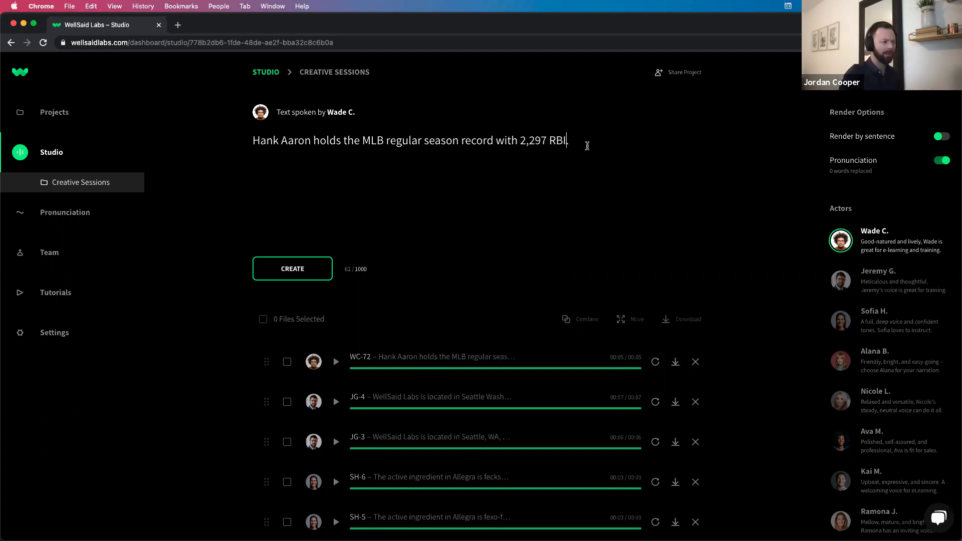
text(s)
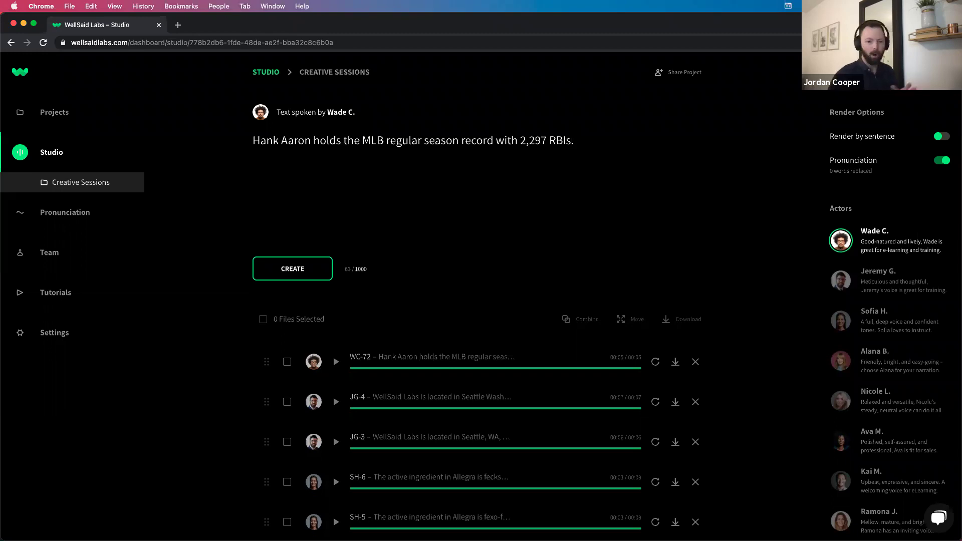
click(326, 267)
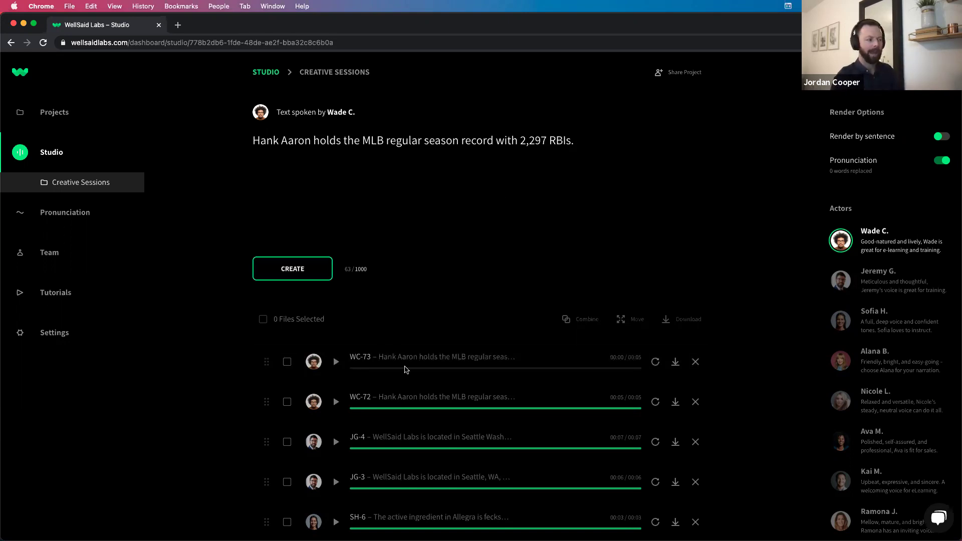
click(336, 361)
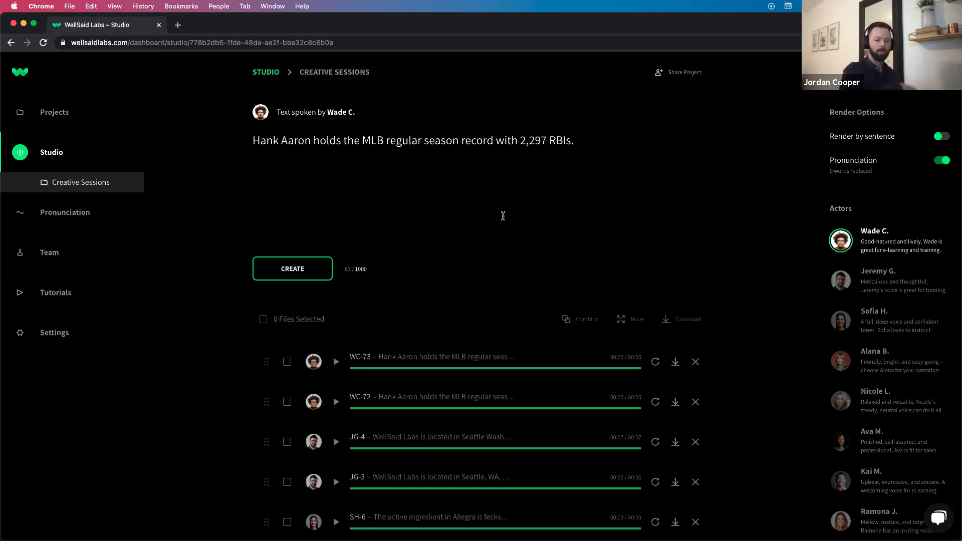
Step: Respell "RBIs" phonetically as "RB Eyes" in the script, and generate and play the clip
drag(555, 143, 569, 142)
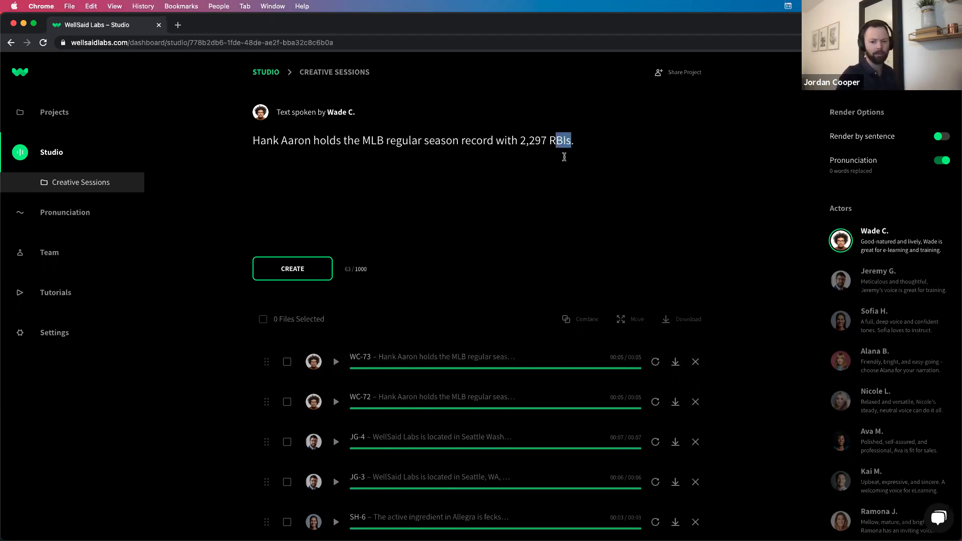
click(561, 143)
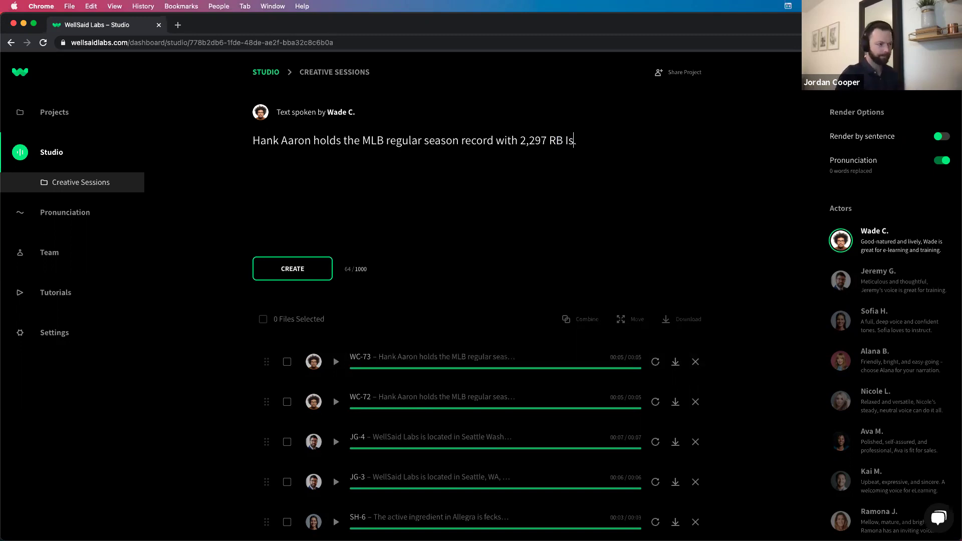
key(BackSpace)
key(BackSpace)
text(Eyes)
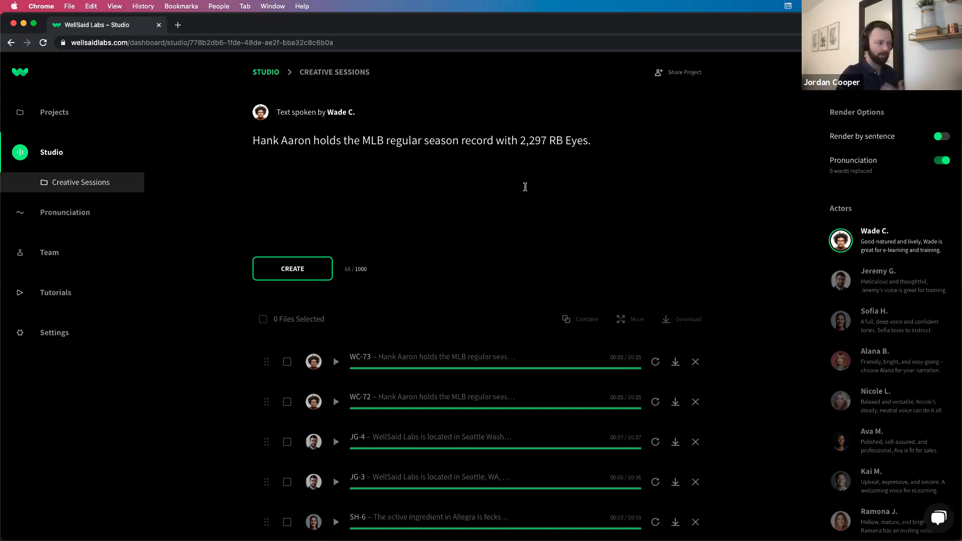
click(311, 277)
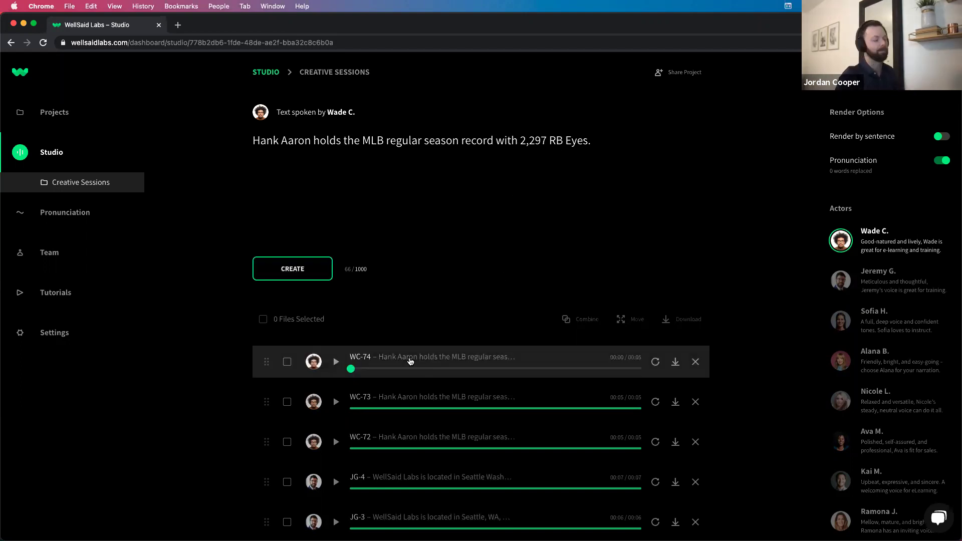
click(336, 362)
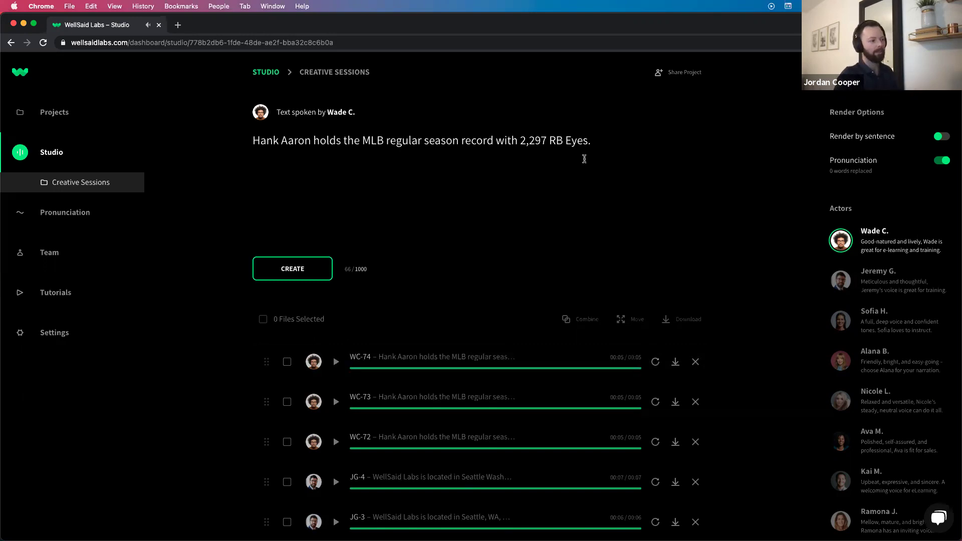
drag(548, 141, 588, 141)
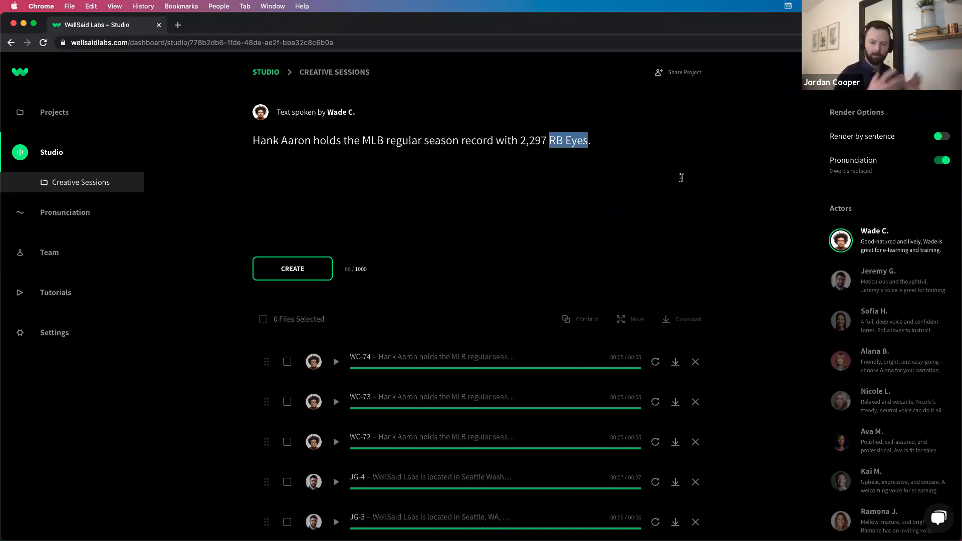
click(834, 239)
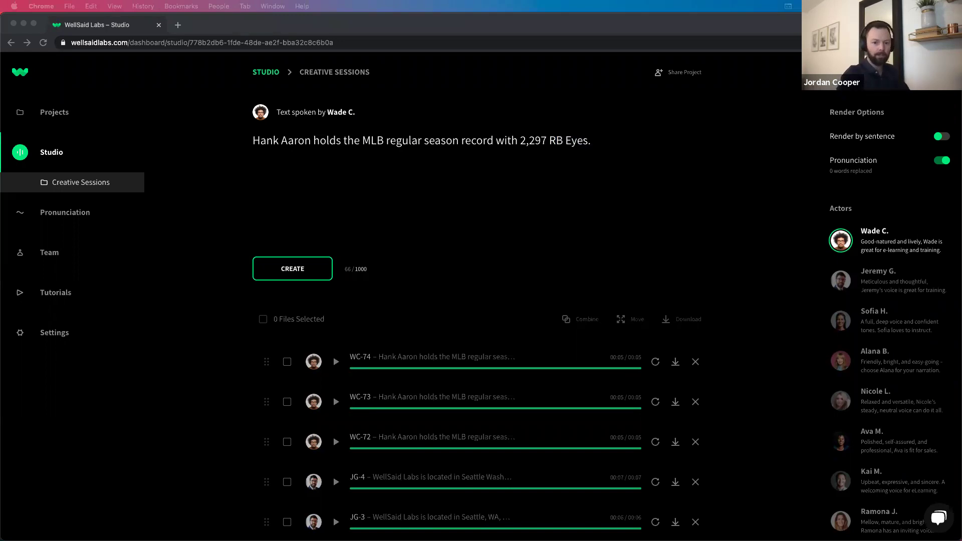
Step: Replace the whole script with the unit conversion "1 km = 0.6 mi"
click(511, 158)
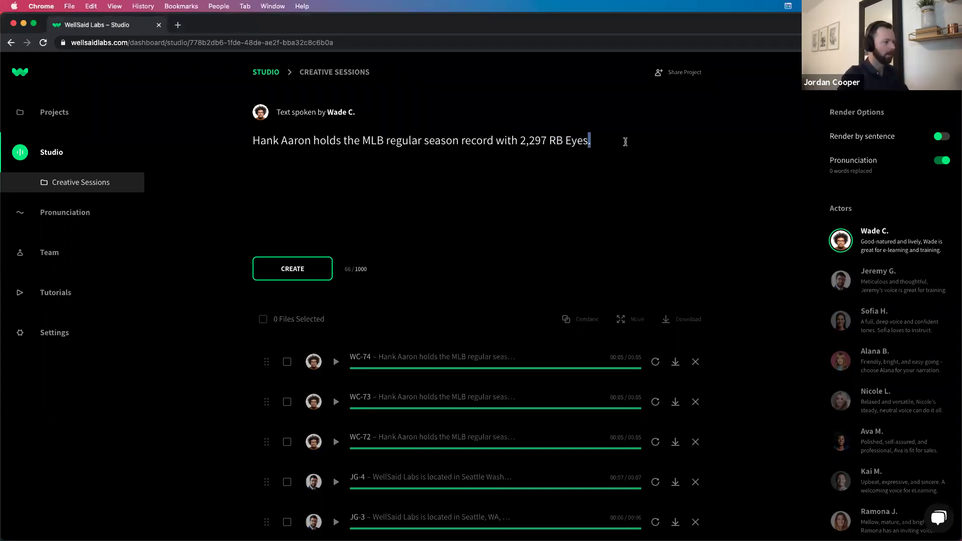
drag(623, 142, 200, 145)
text(1 km = 0.6 mi)
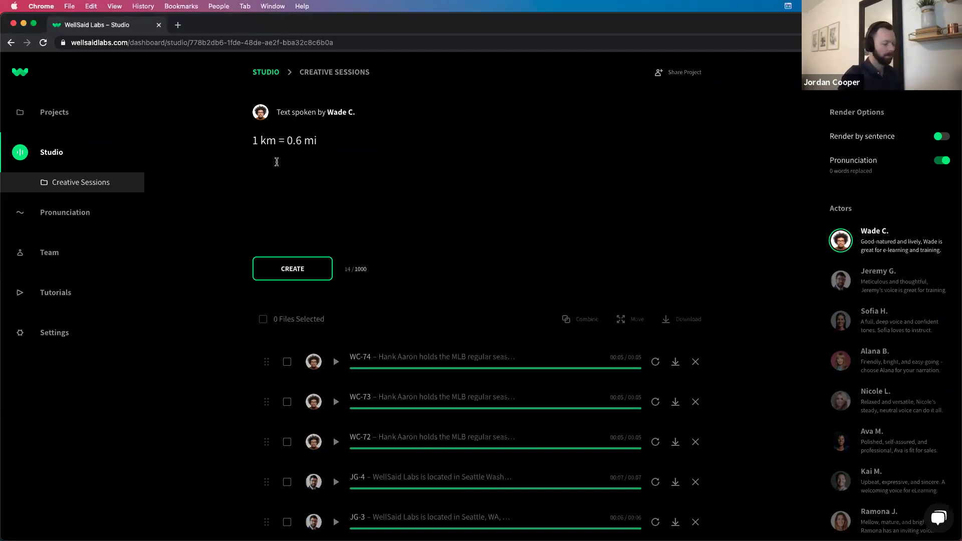
Step: Switch the voice actor to David D., and generate and play a clip of the unit conversion
scroll(847, 311, down, 6)
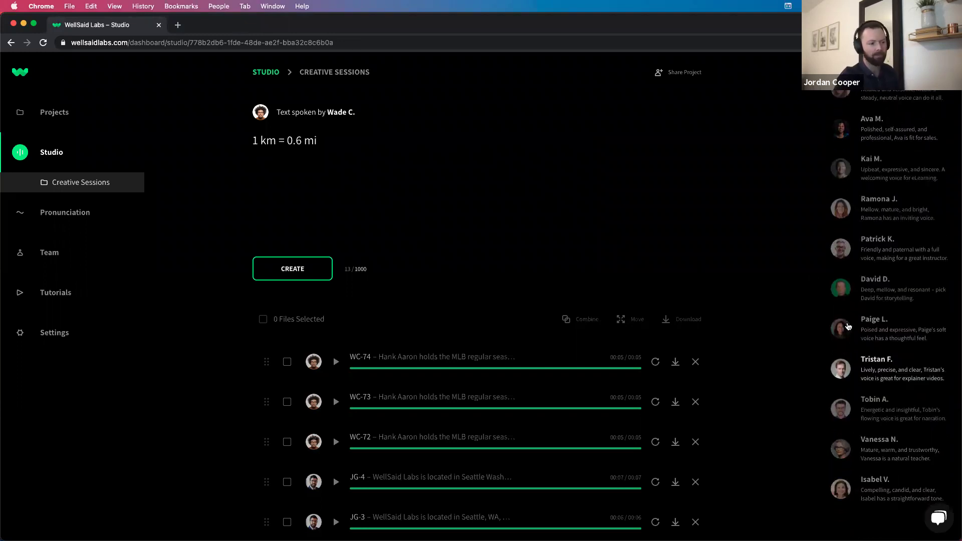
click(824, 291)
click(293, 268)
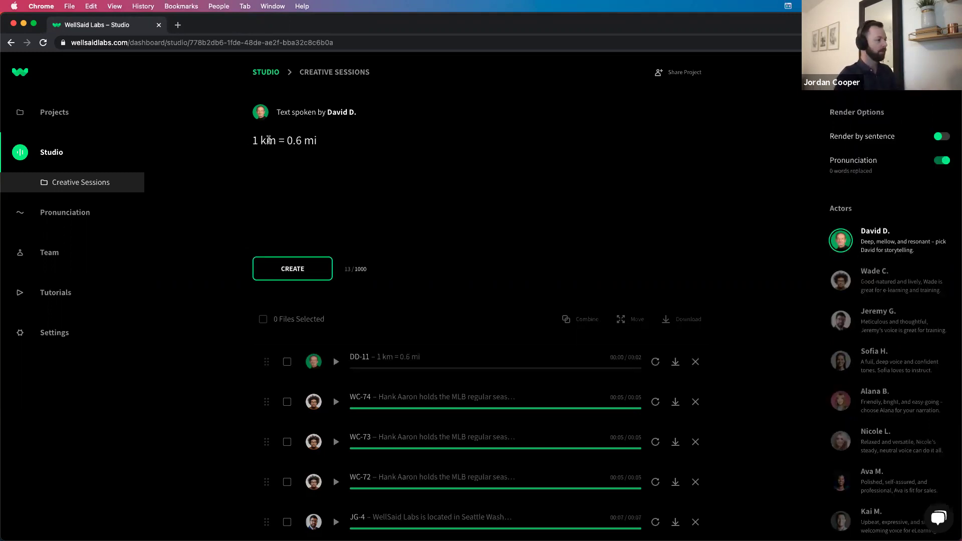
click(289, 140)
drag(288, 141, 302, 141)
click(334, 154)
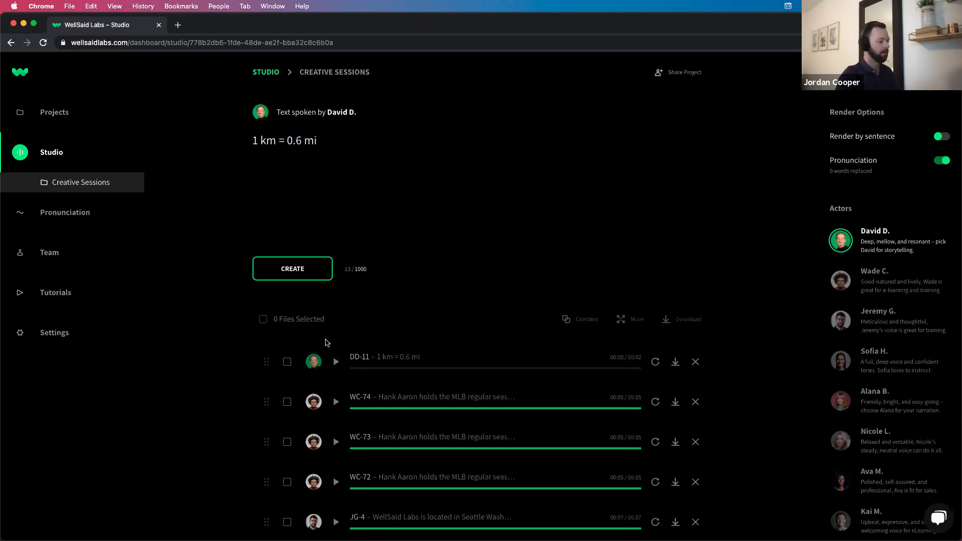
click(336, 362)
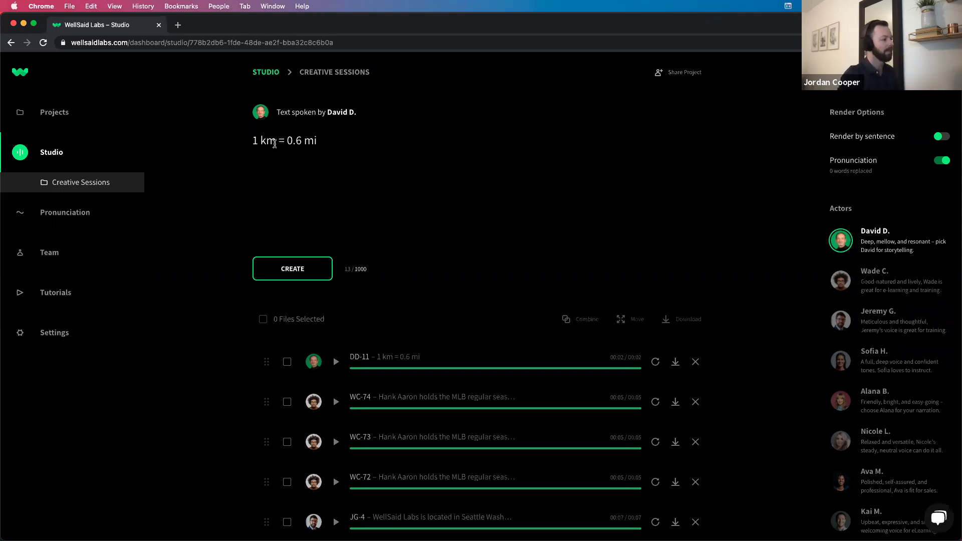
Step: Spell out the unit abbreviations in the script so it reads "1 kilometers = 0.6 miles"
key(BackSpace)
text(ilometr)
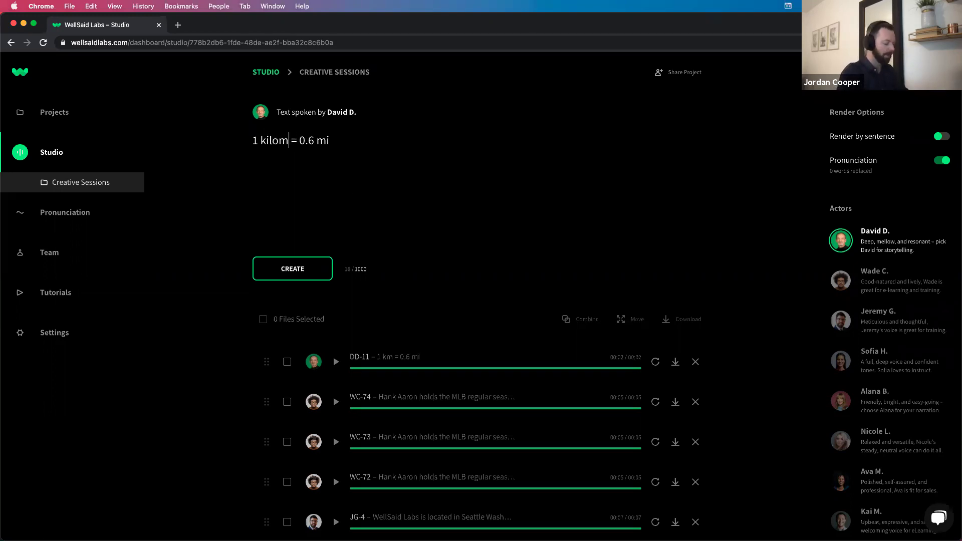
key(BackSpace)
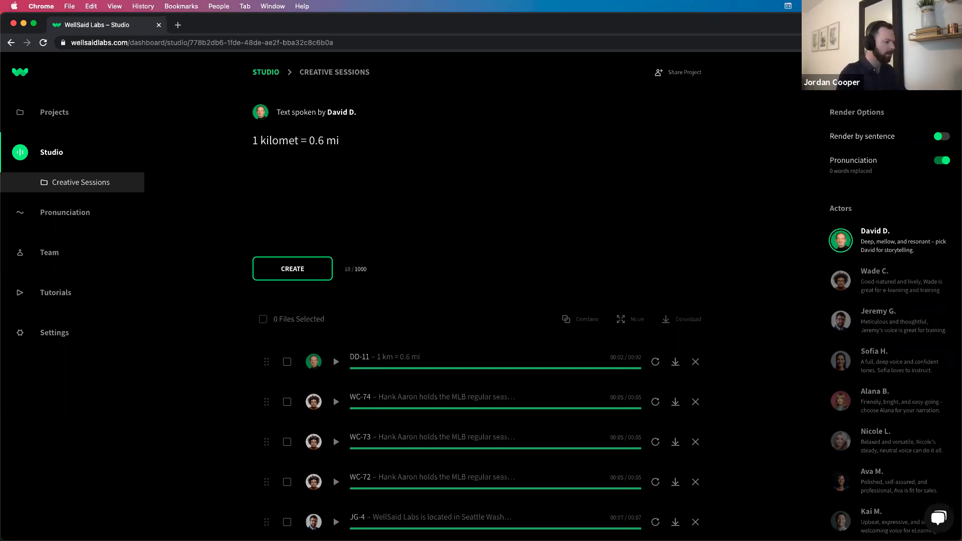
text(er)
click(354, 141)
text(le)
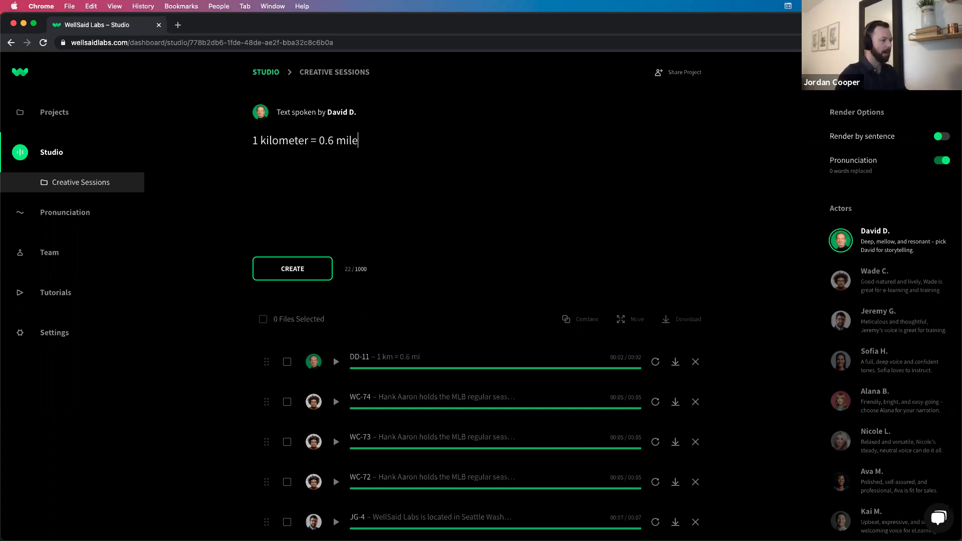
text(s)
click(308, 142)
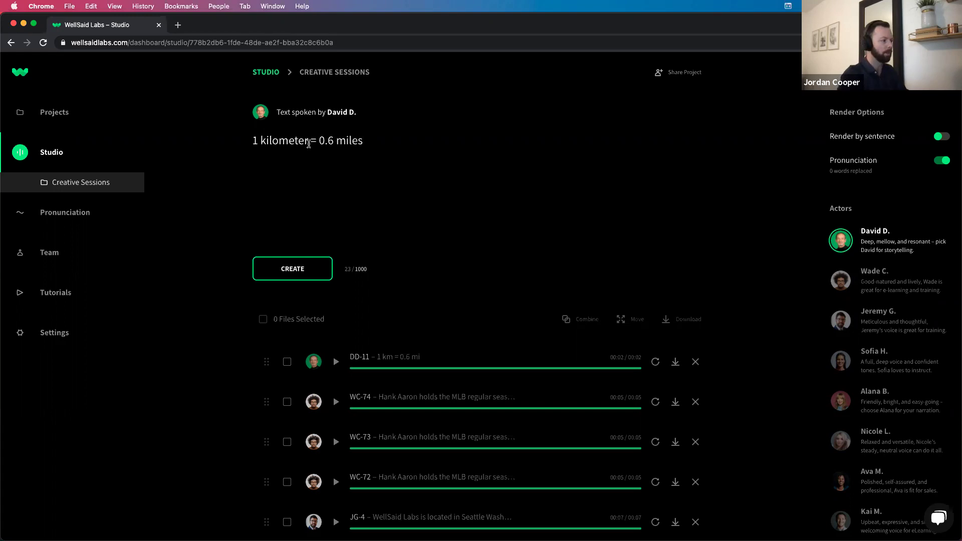
text(s)
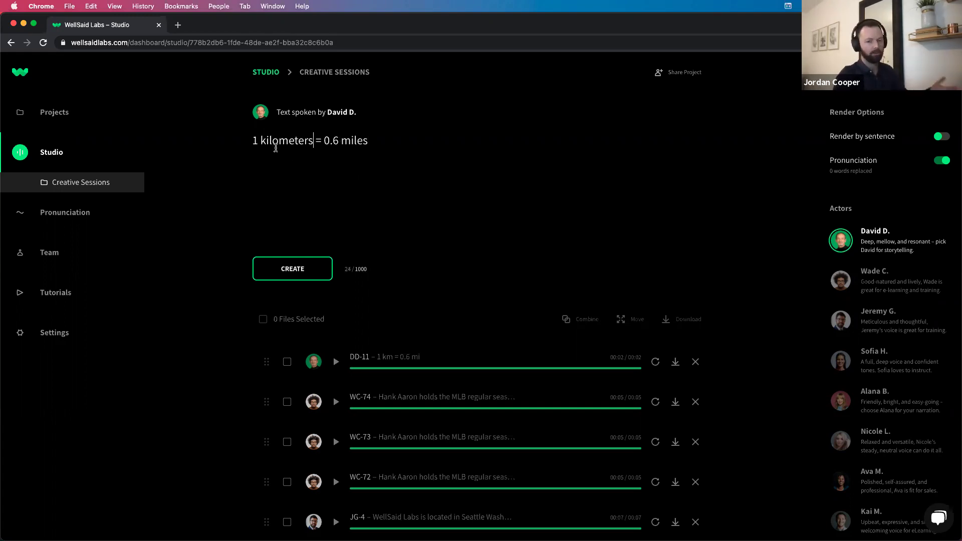
Step: Generate and play a clip of the conversion with the spelled-out units
click(323, 274)
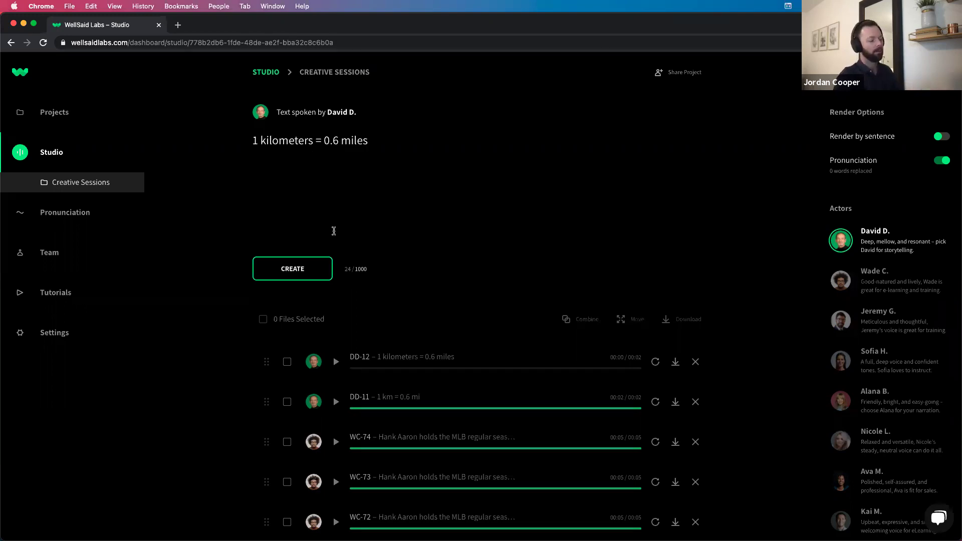
drag(260, 141, 311, 142)
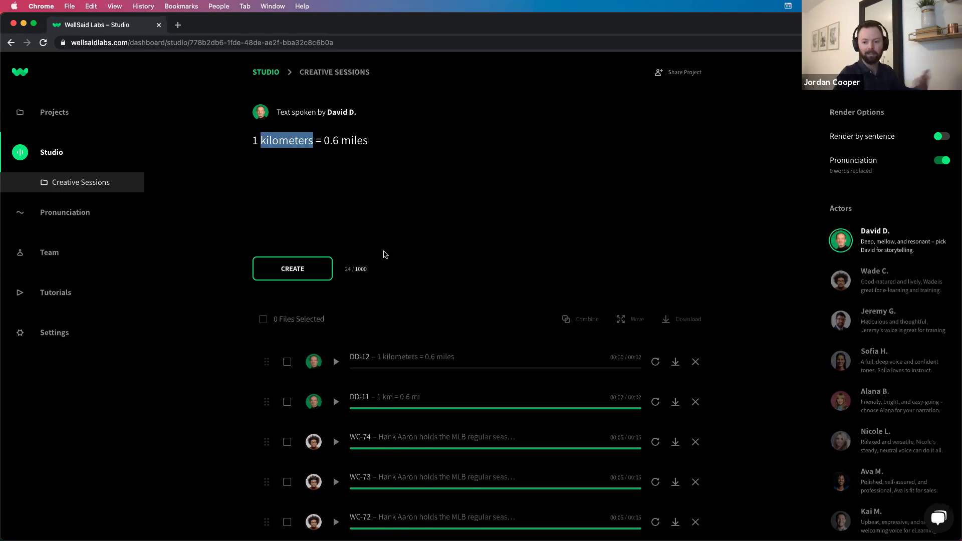
click(335, 362)
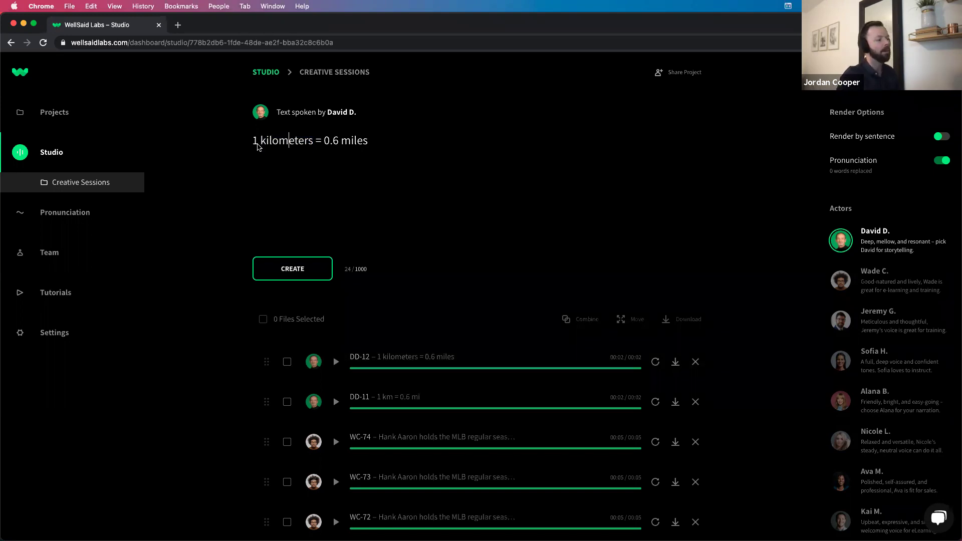
Step: Hyphenate "kilometers" as "kilo-meters" in the script, and generate and play another clip
drag(252, 142, 265, 143)
click(284, 144)
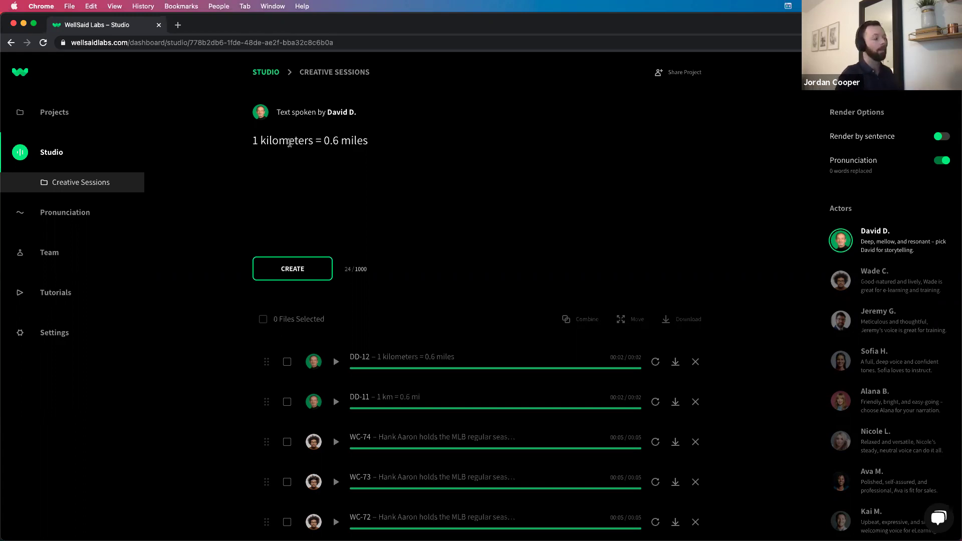
text(-)
click(302, 264)
drag(260, 143, 314, 142)
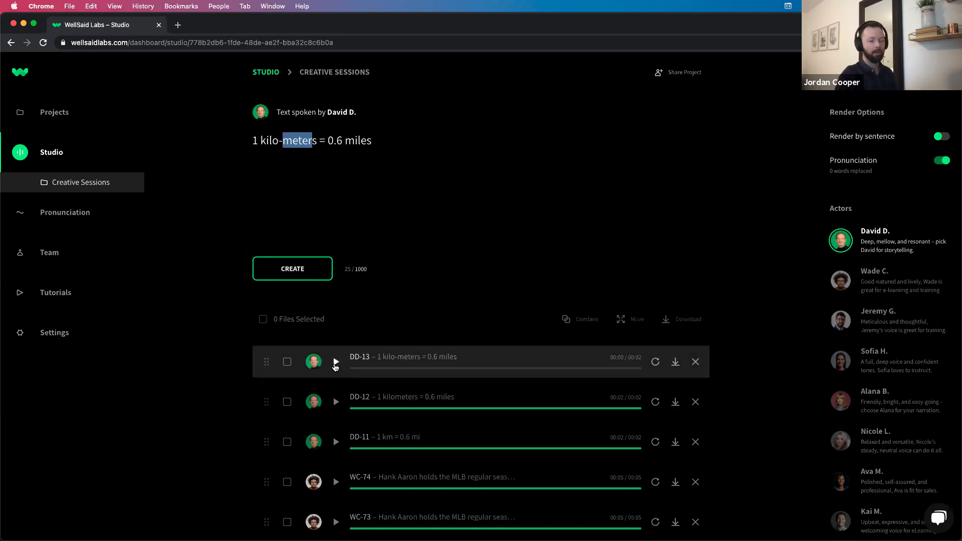
click(336, 362)
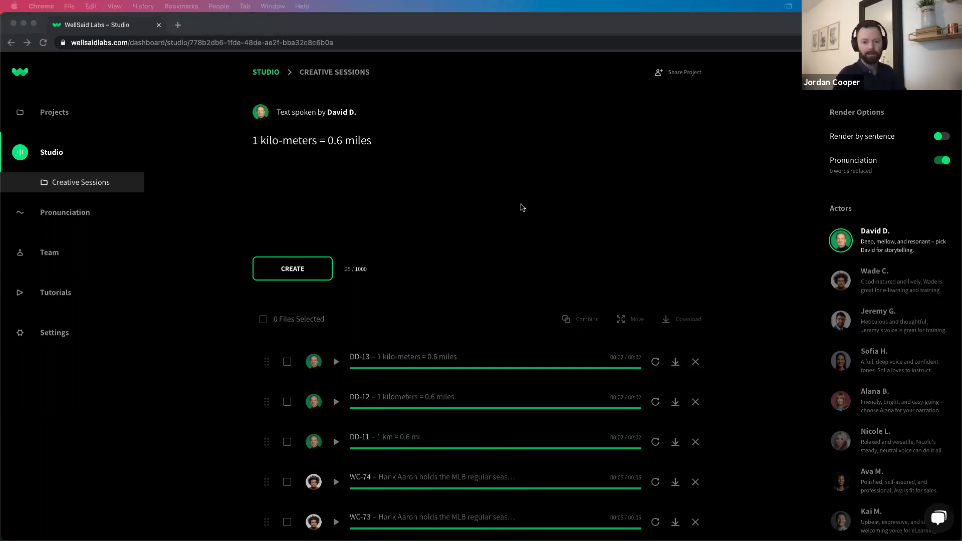
Step: Replace the script with "Designed for use by both adults and children." and generate a clip with voice actor Patrick K
triple_click(424, 166)
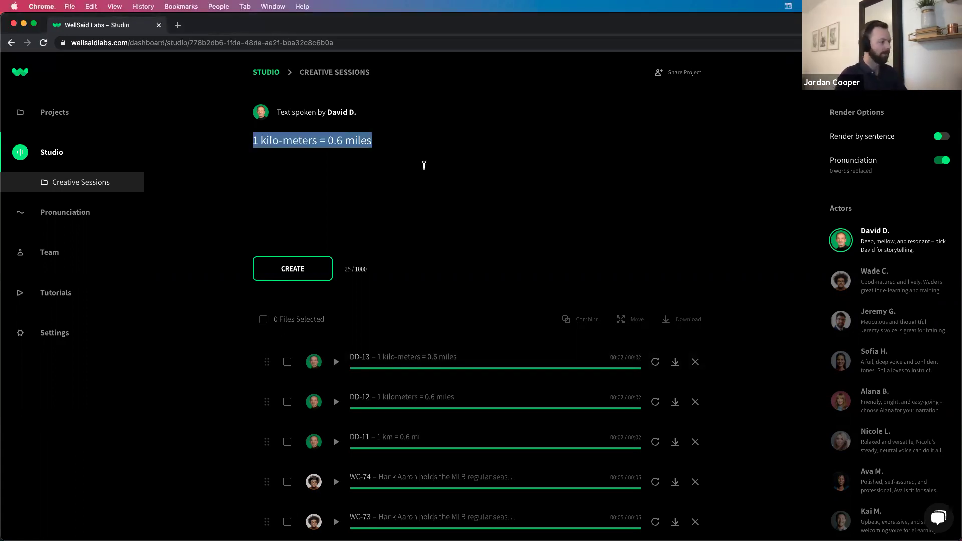
text(Designed for use by both adults and children.)
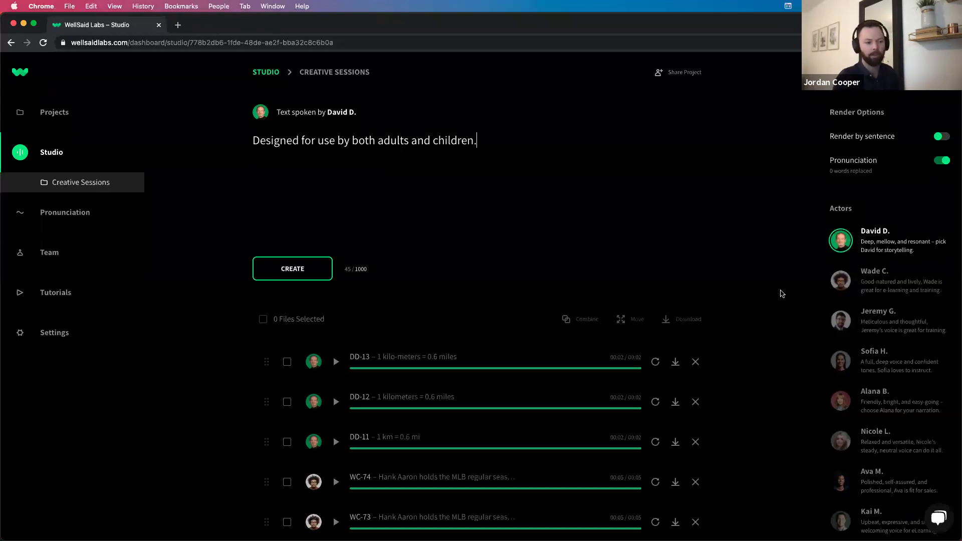
scroll(847, 361, down, 6)
click(846, 326)
click(292, 269)
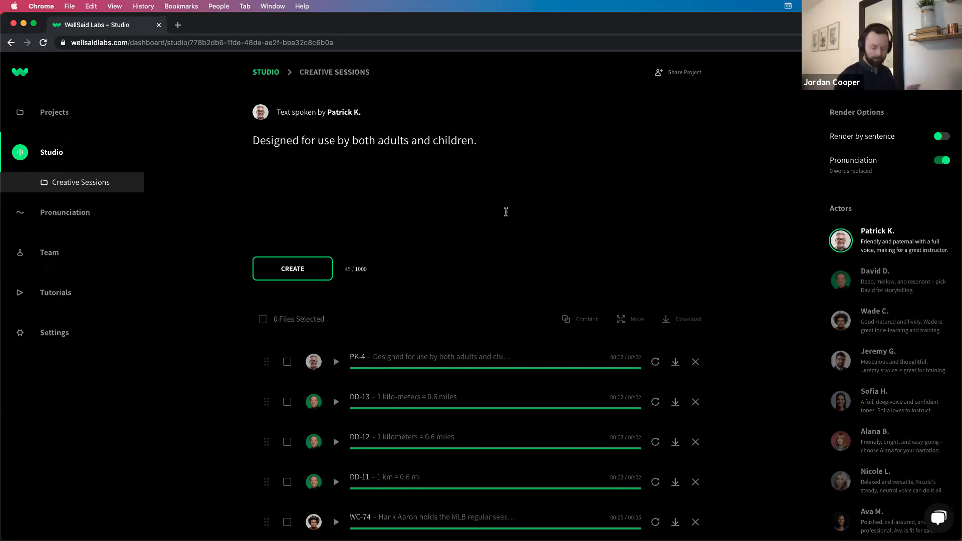
Step: Hyphenate "adults" as "ad-ults" in the script, and generate and play the clip
click(383, 145)
text(-)
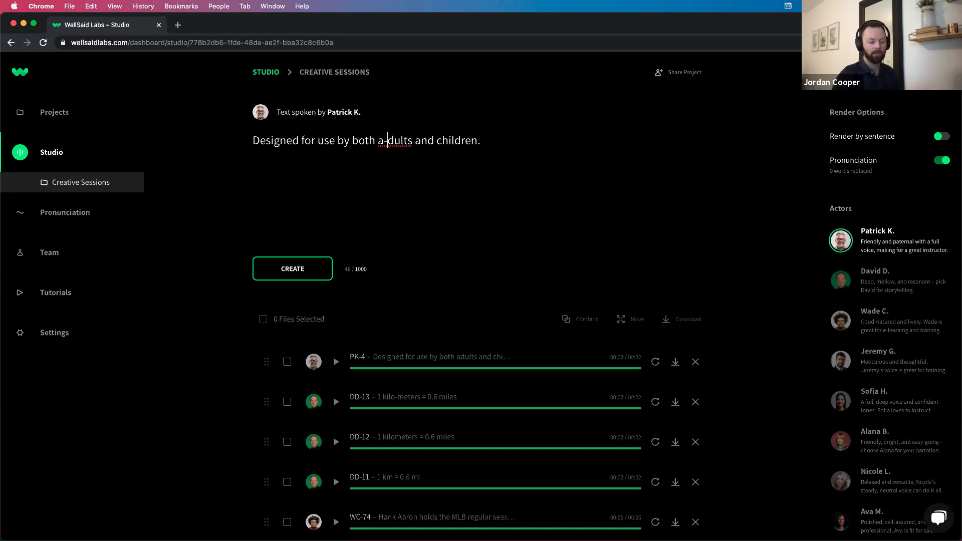
text(\)
key(BackSpace)
key(BackSpace)
text(-)
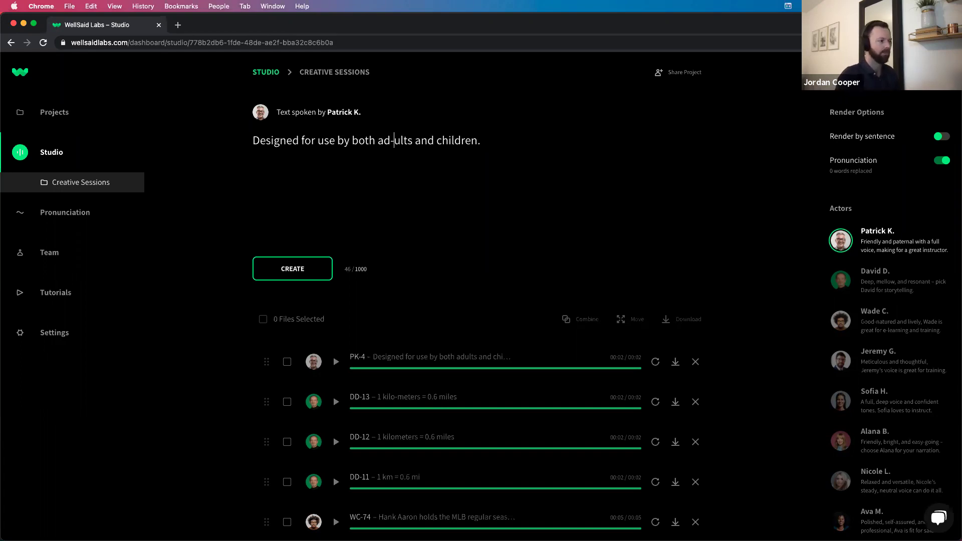
click(320, 270)
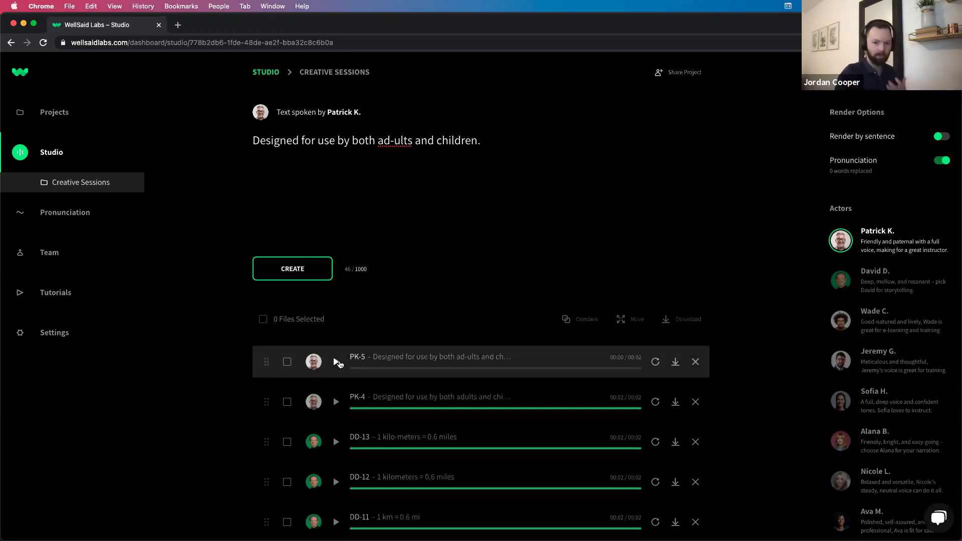
click(336, 362)
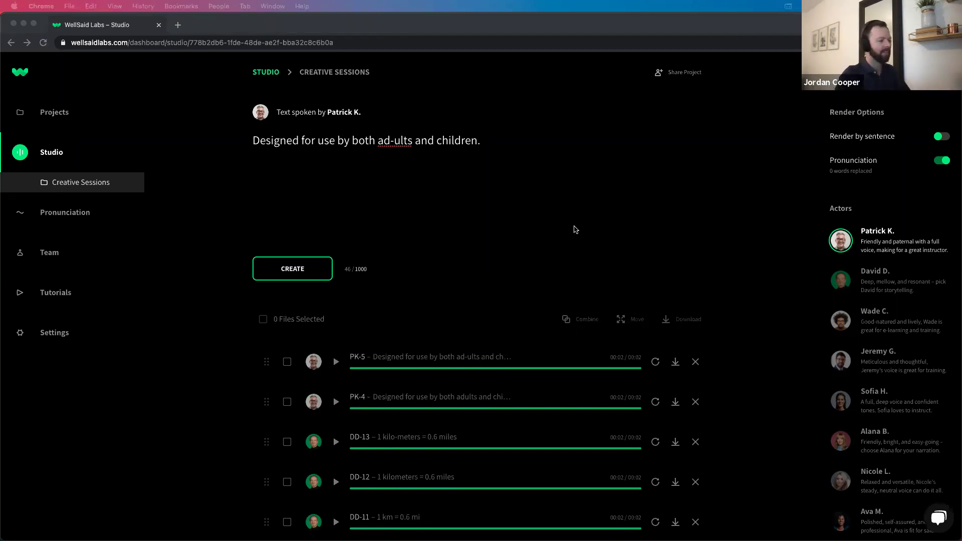
Step: Replace the whole script with "Salted caramel was invented in 1977 by the French pastry chef Henri Le Roux."
double_click(484, 139)
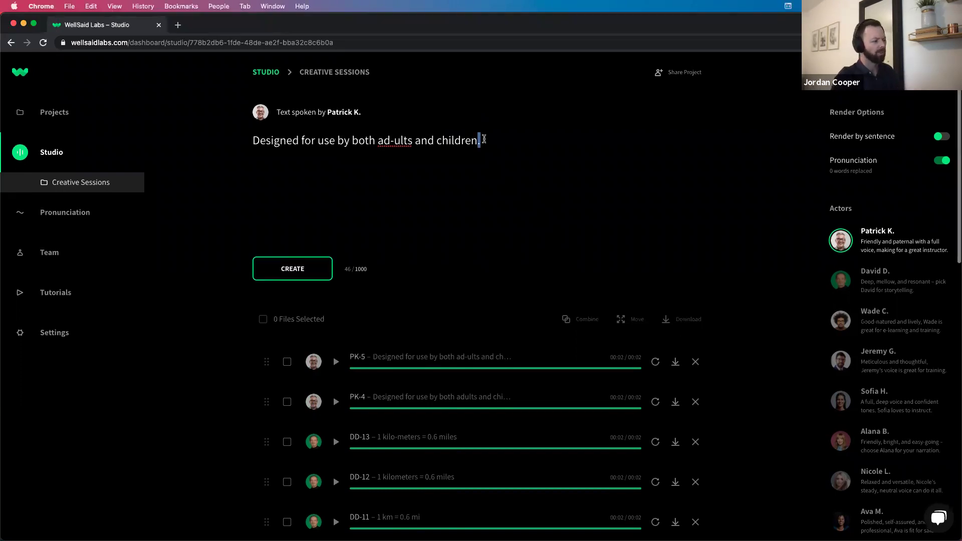
key(super+a)
text(Salted caramel was invented in 1977 by the French pastry chef Henri Le Roux.)
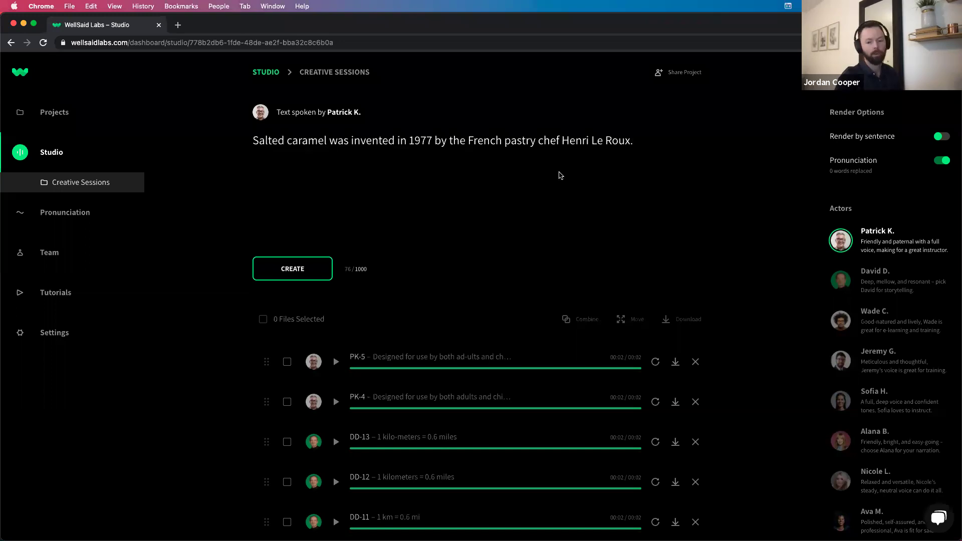
Step: Switch the voice actor to Ramona J., and generate and play a clip of the salted caramel sentence
scroll(856, 413, down, 5)
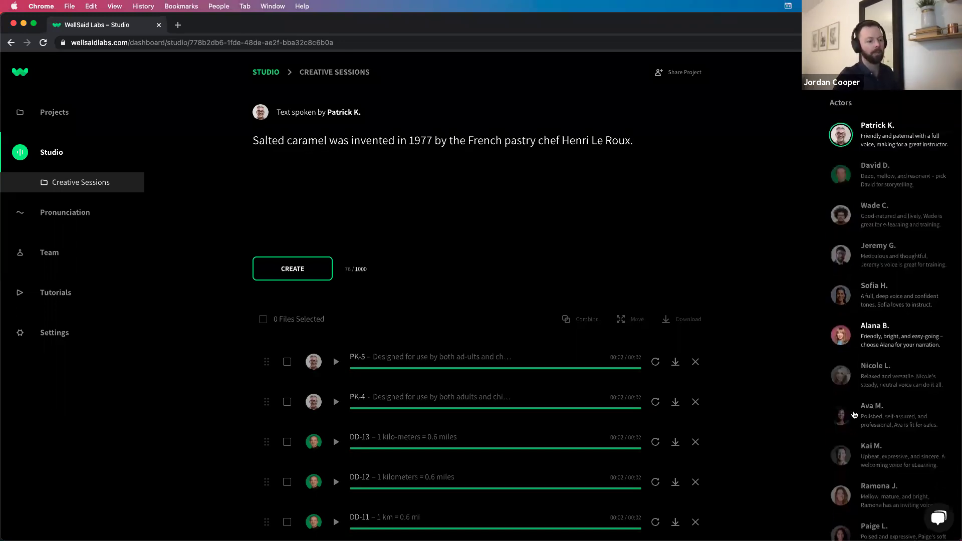
click(857, 412)
click(279, 267)
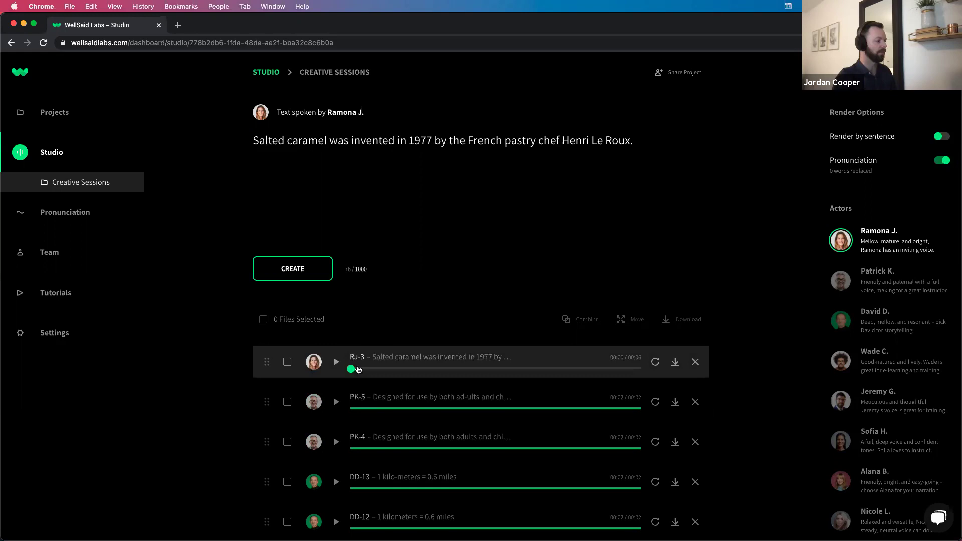
click(336, 362)
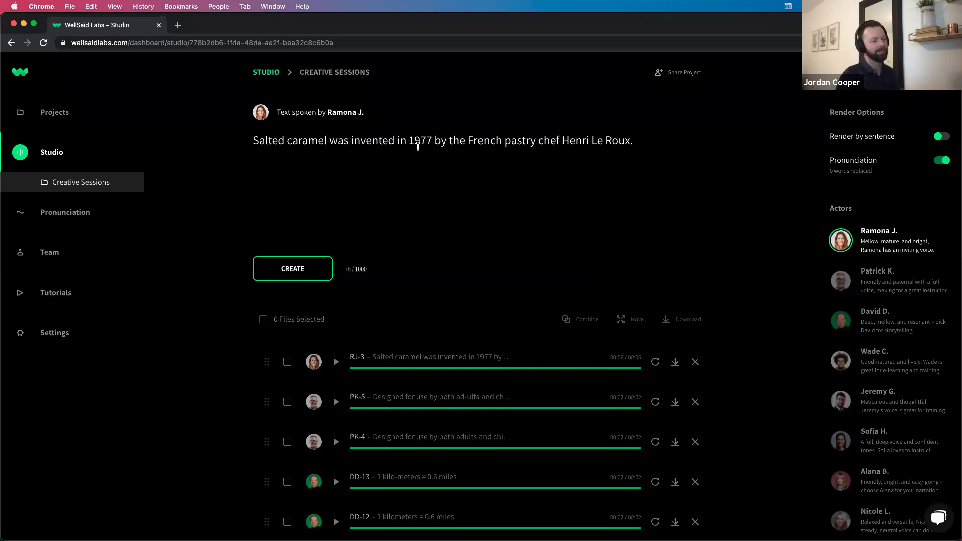
Step: Split the year into "19 77" and respell "caramel" as "carmel", and generate and play the clip
scroll(418, 147, down, 1)
click(419, 143)
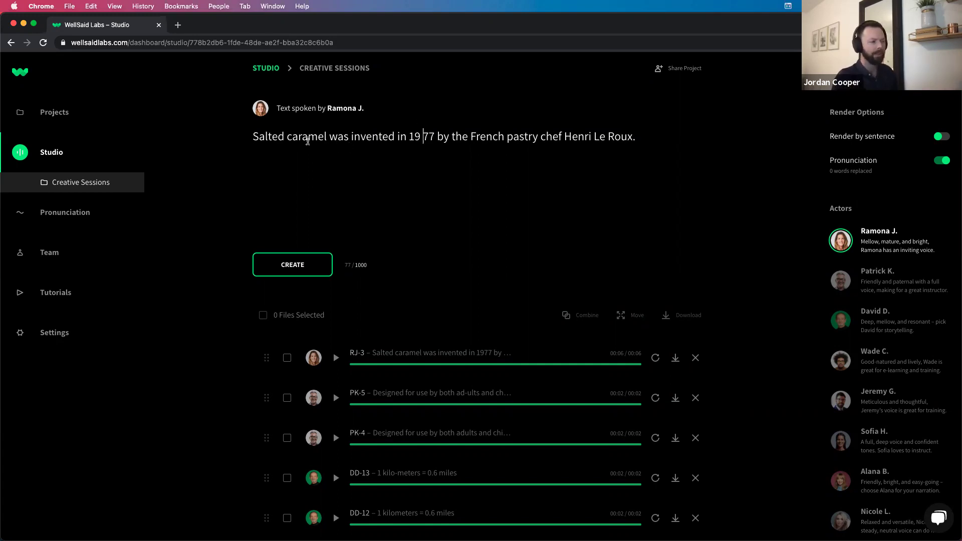
drag(287, 139, 324, 140)
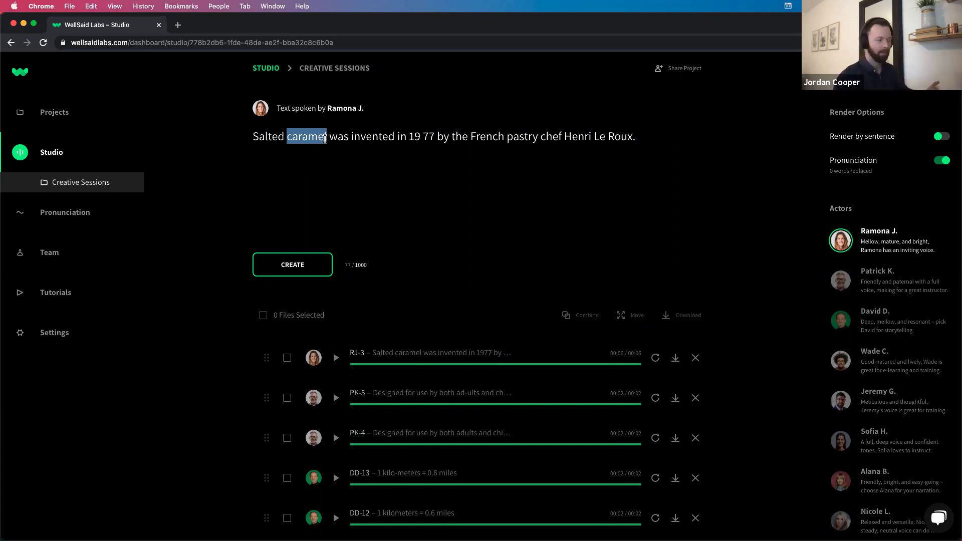
click(308, 142)
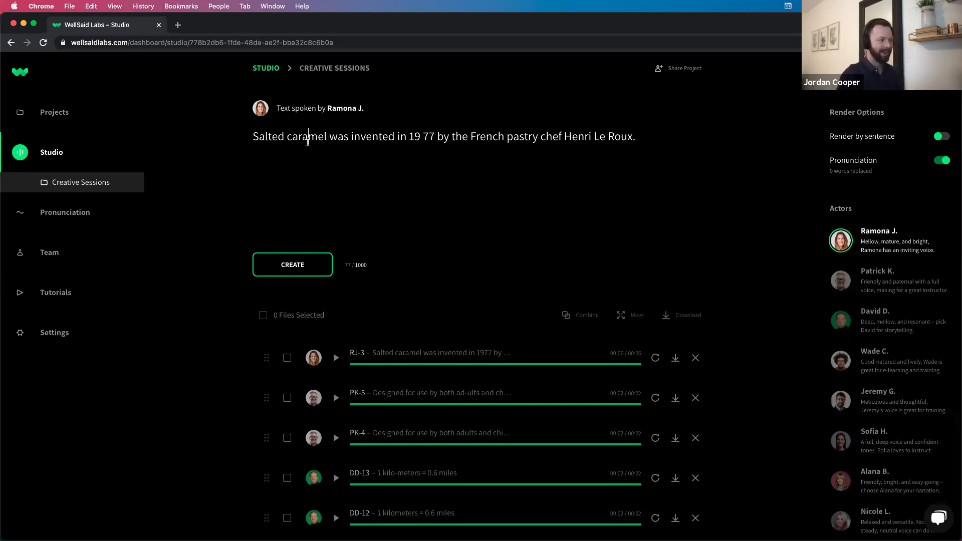
key(BackSpace)
click(318, 268)
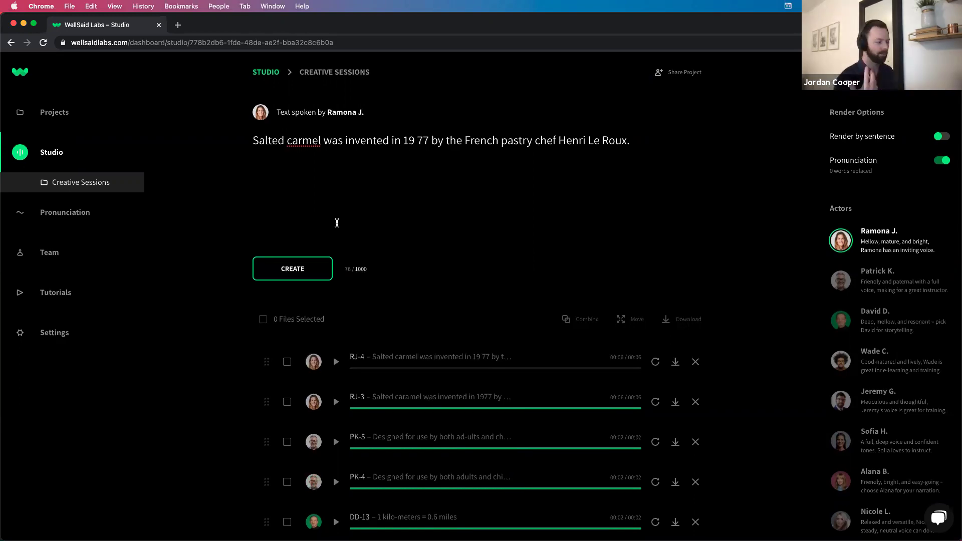
click(336, 362)
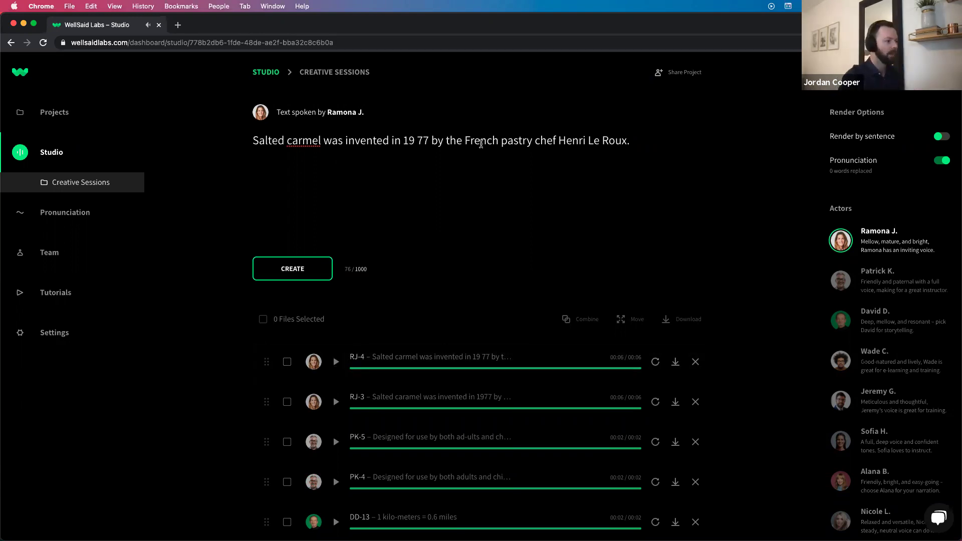
drag(404, 142, 425, 143)
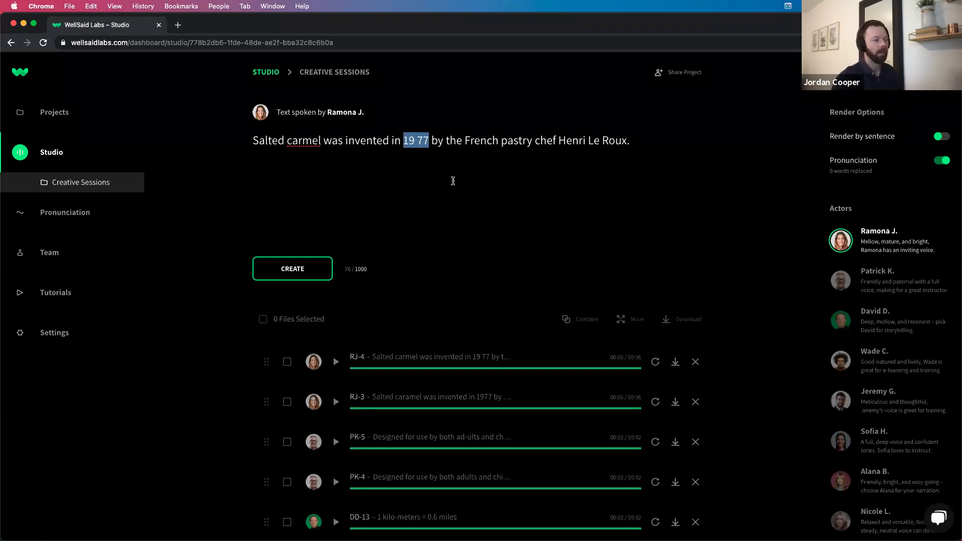
scroll(438, 176, down, 1)
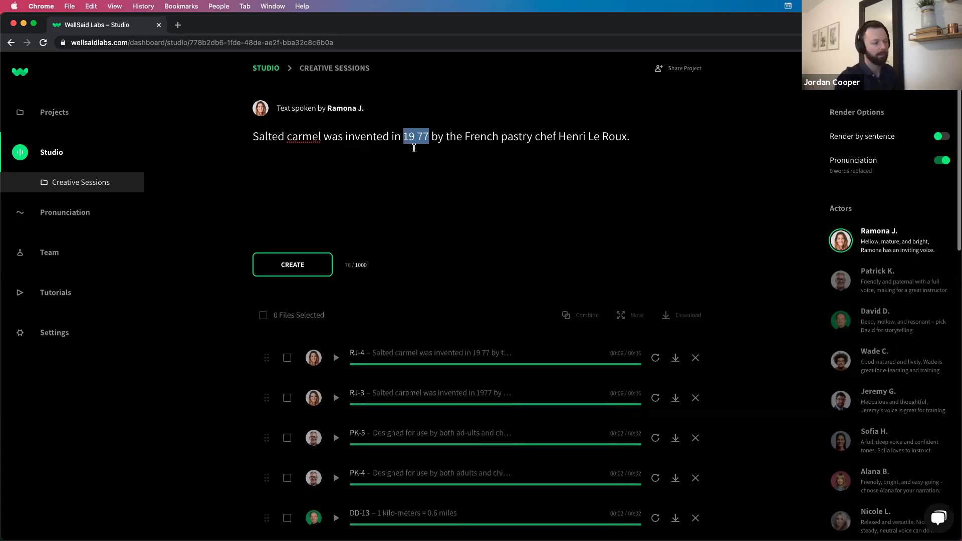
click(418, 140)
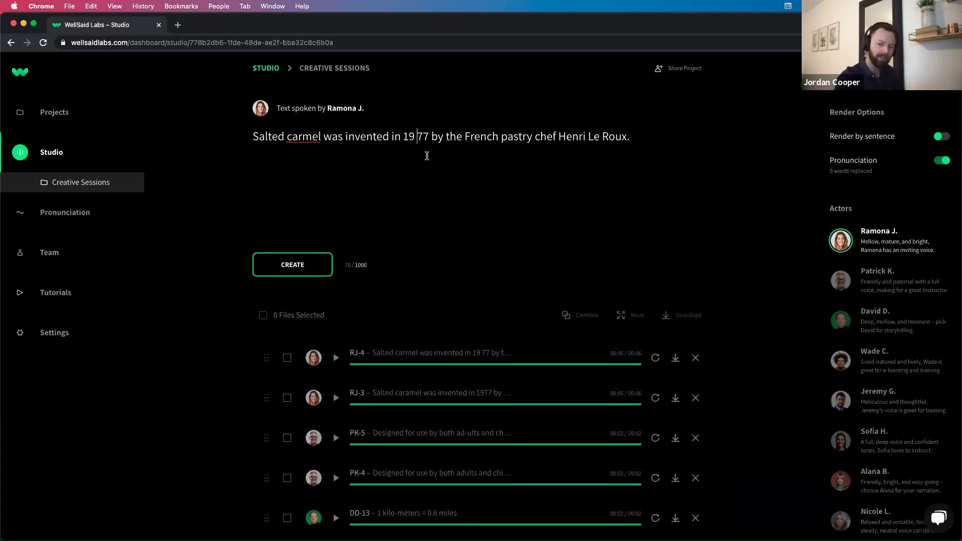
drag(404, 140, 430, 140)
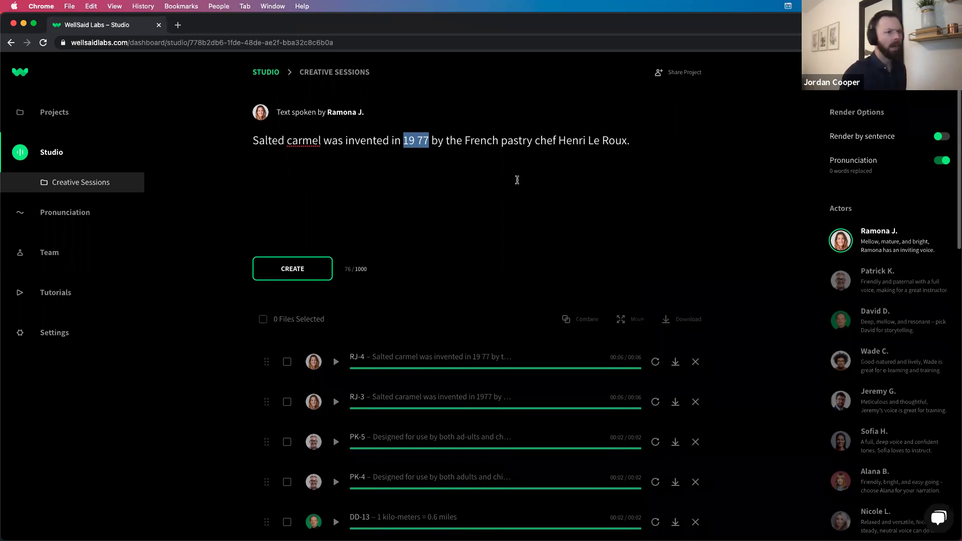
scroll(424, 193, down, 2)
scroll(422, 194, up, 2)
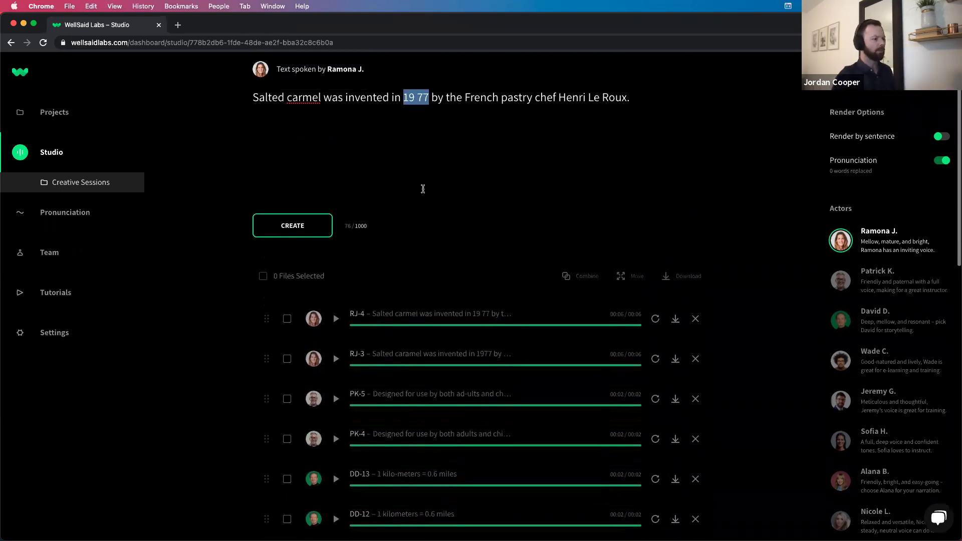
scroll(441, 181, down, 2)
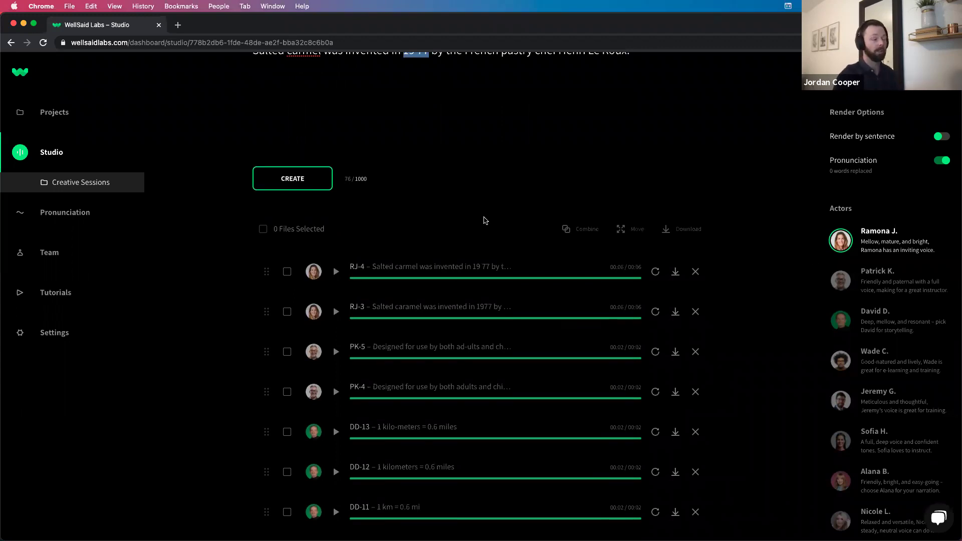
scroll(484, 221, up, 1)
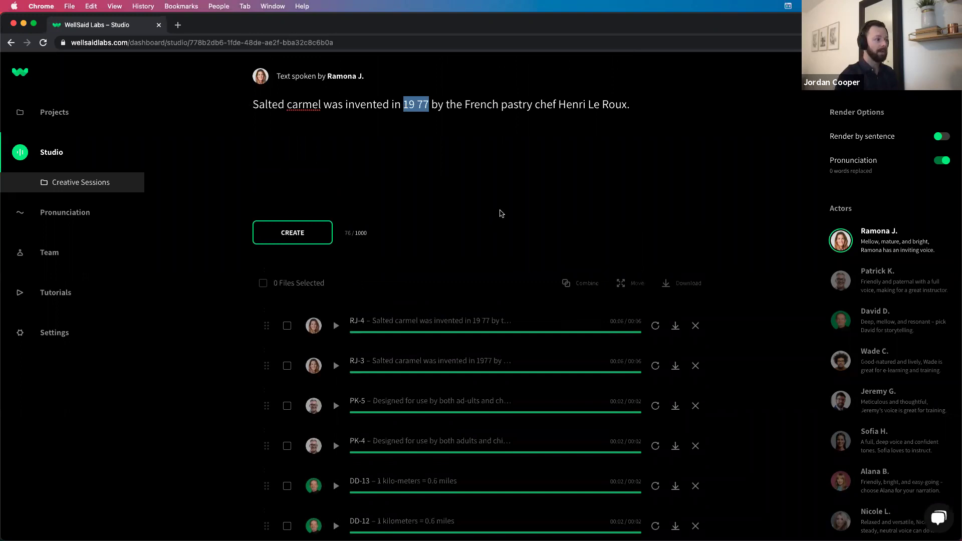
Step: Replace the script with a sentence about the American Association of Retired Persons changing its name to AARP in 1999, no longer focusing on American retirees
scroll(499, 215, down, 1)
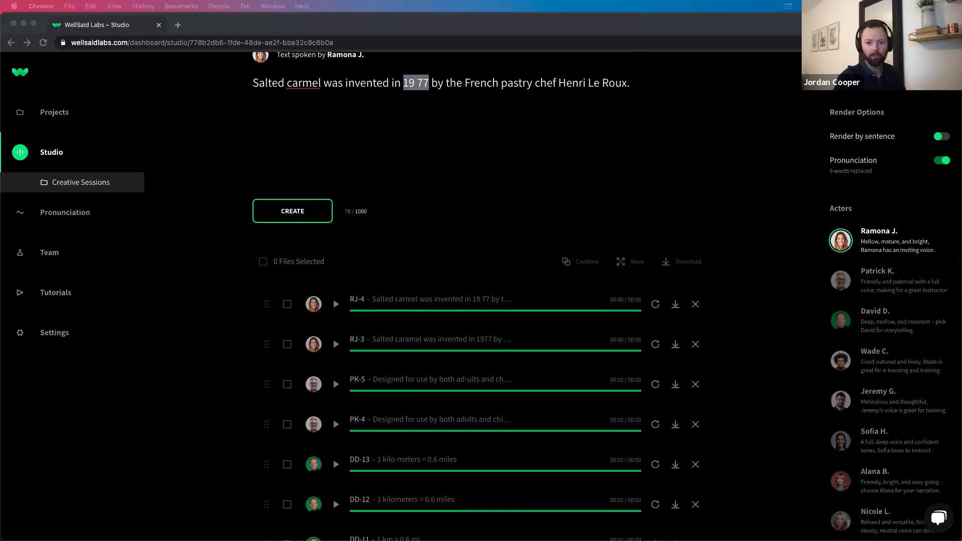
click(446, 105)
key(super+a)
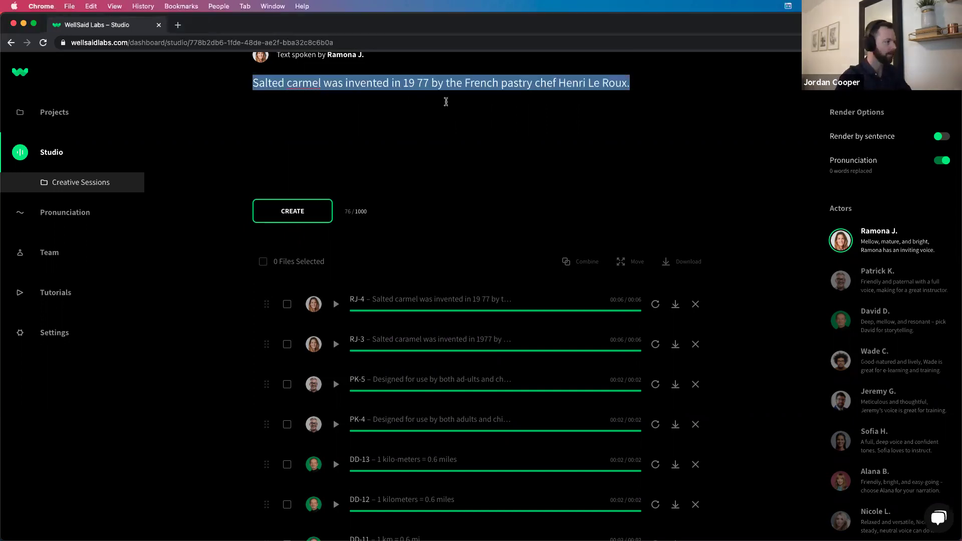
text(Originally named the American Association of Retired Persons, it officially changed its name to AARP in 1999 to reflect that its focus was no longer American retirees.)
Step: Switch the voice actor to Kai M., and generate and play a clip of the AARP sentence
scroll(895, 304, down, 3)
scroll(895, 303, down, 3)
click(882, 380)
click(298, 216)
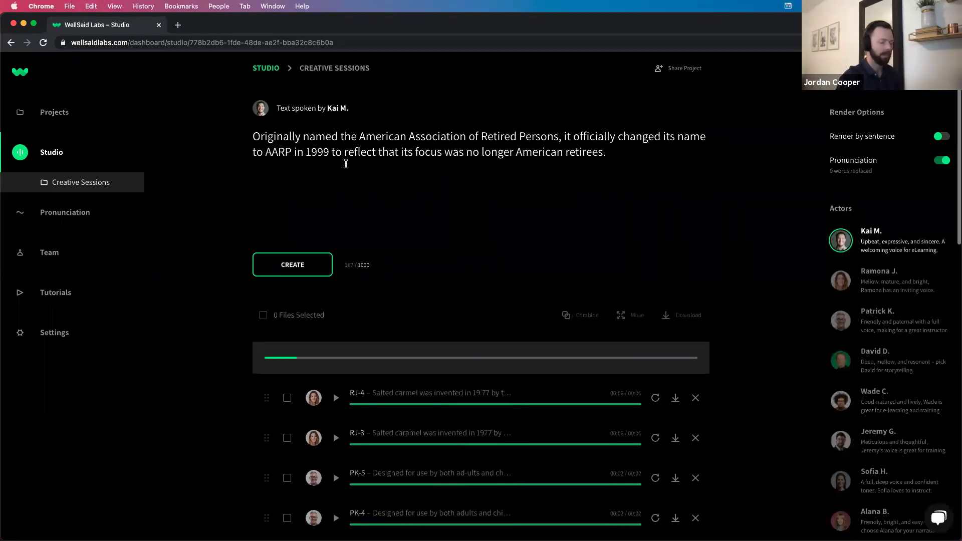
click(336, 358)
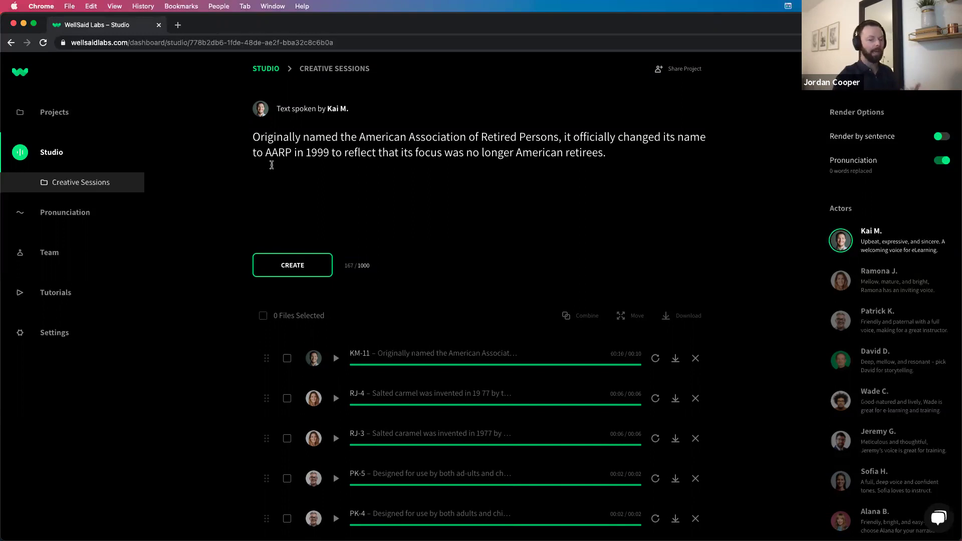
Step: Split the year into "19 99" and space out the acronym as "A A R P", and generate and play the clip
click(318, 153)
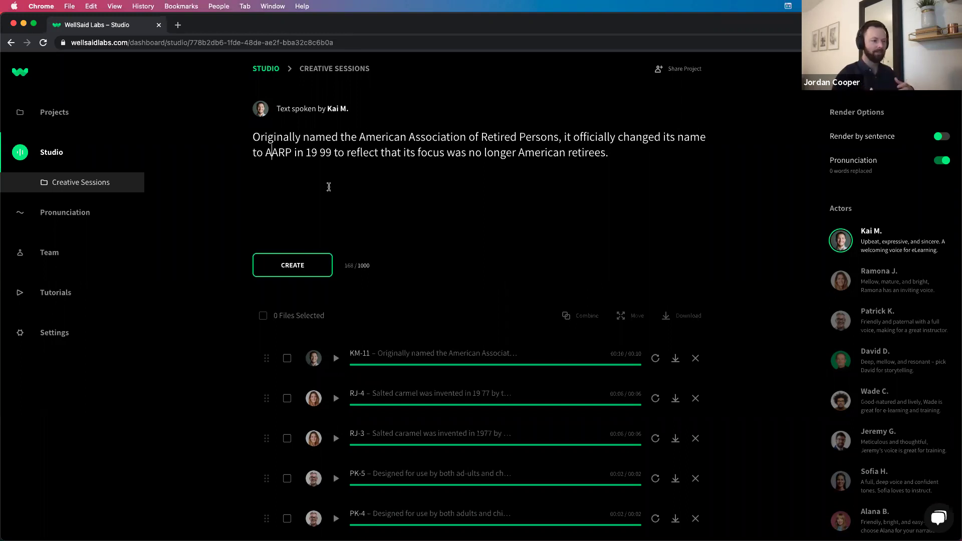
click(283, 154)
click(310, 262)
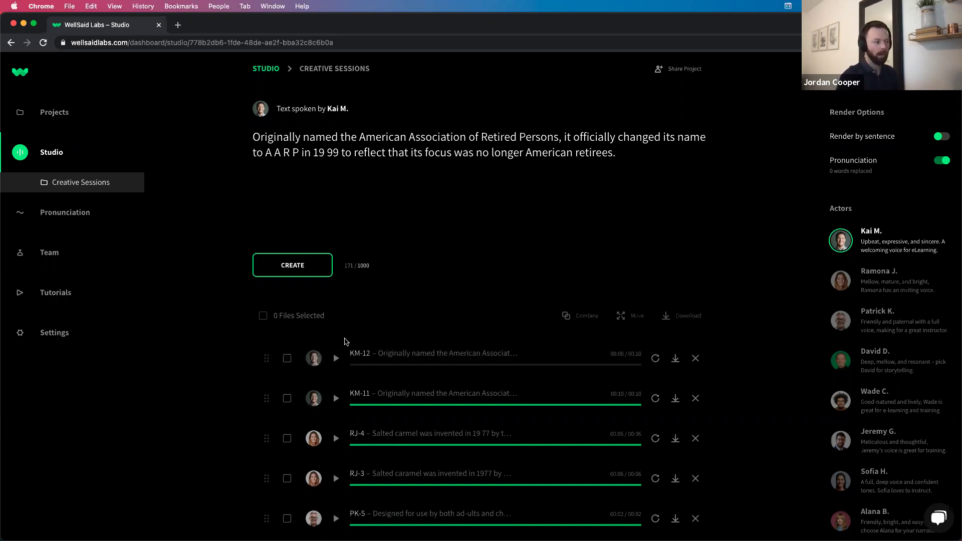
click(336, 357)
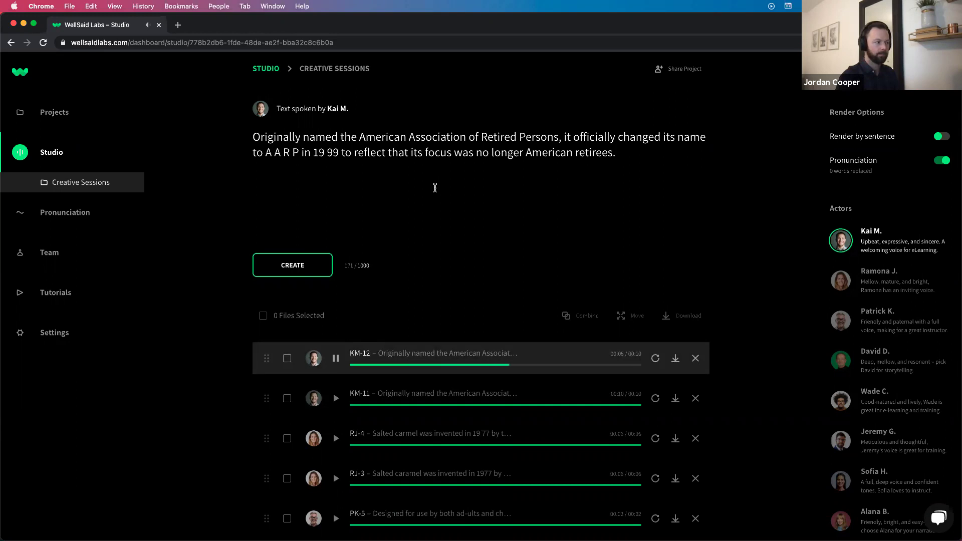
click(337, 360)
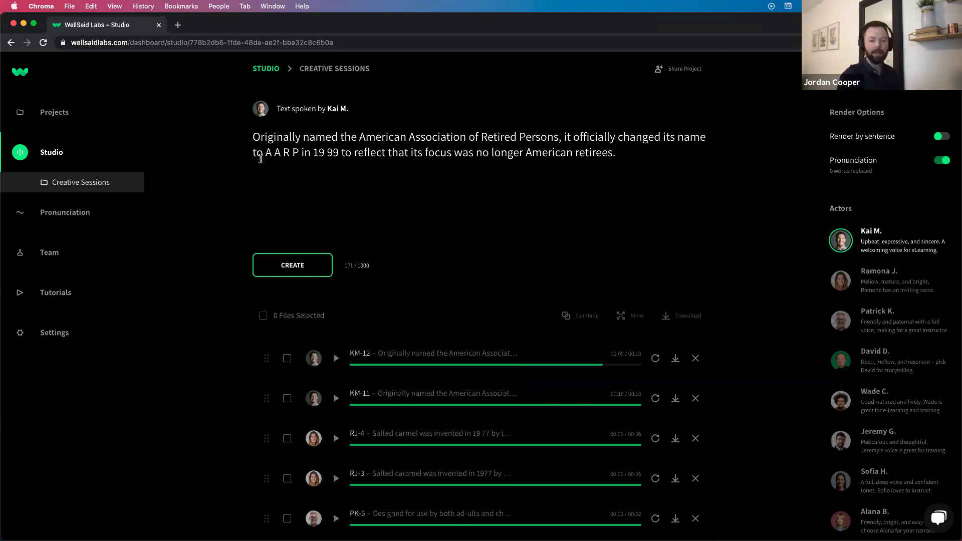
Step: Search the help articles for "acrony" and open "How do I get the AI to pronounce my acronym correctly?"
drag(265, 153, 296, 152)
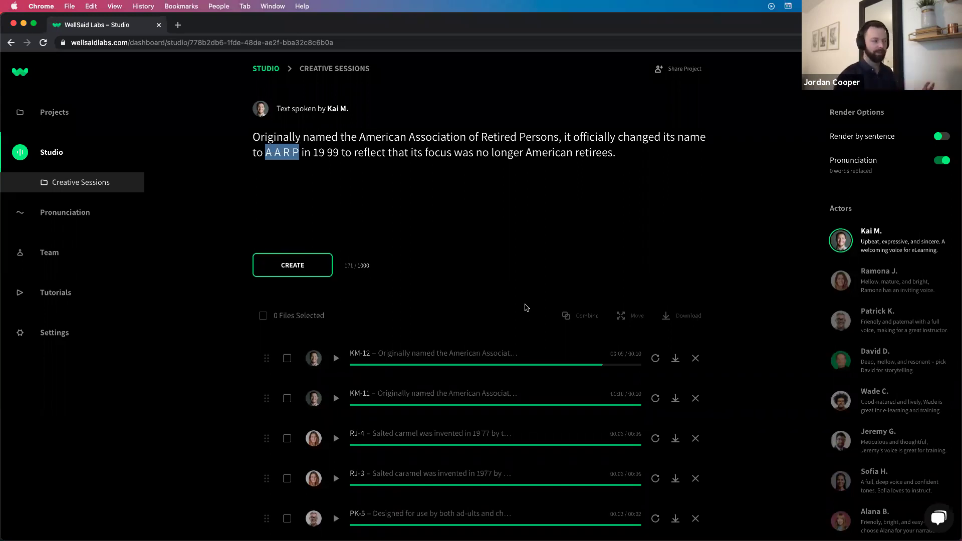
scroll(941, 519, up, 1)
click(941, 519)
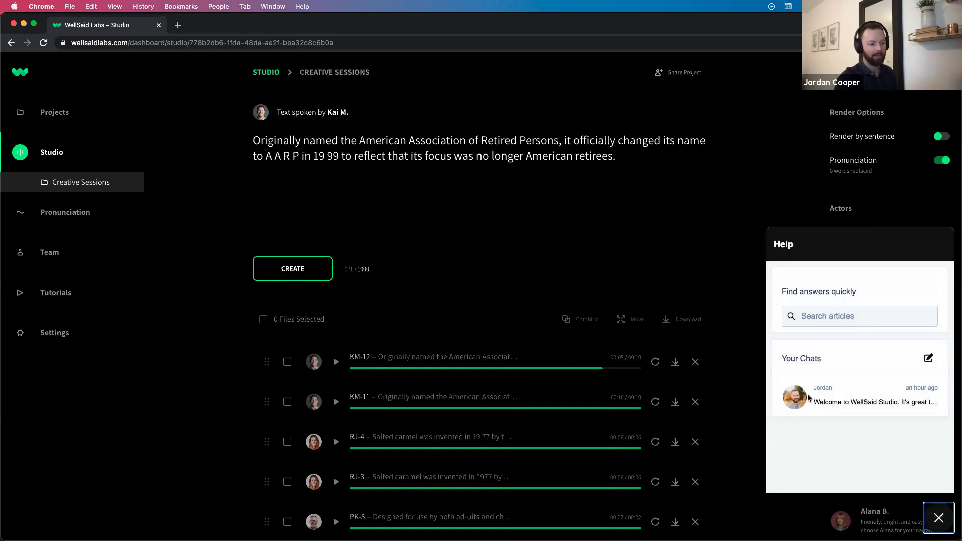
click(823, 318)
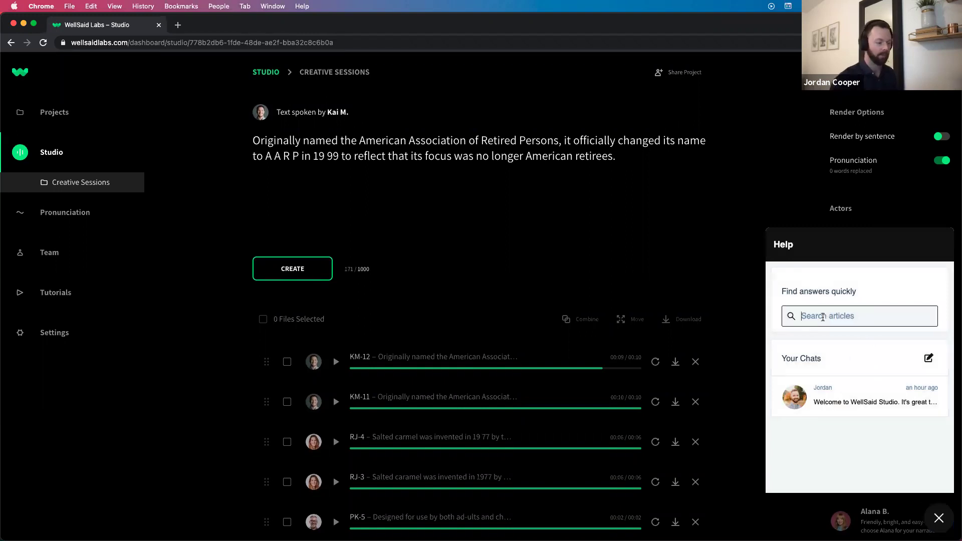
text(acron)
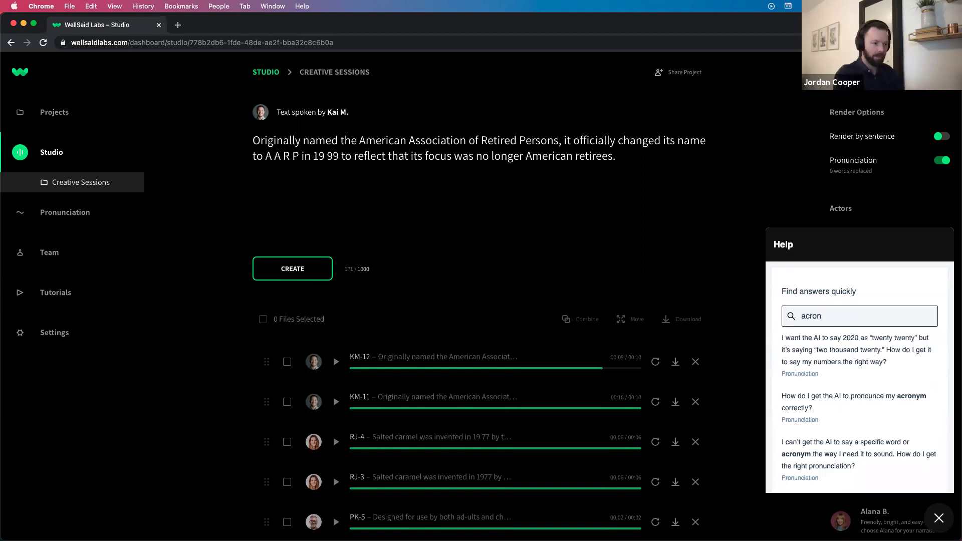
text(y)
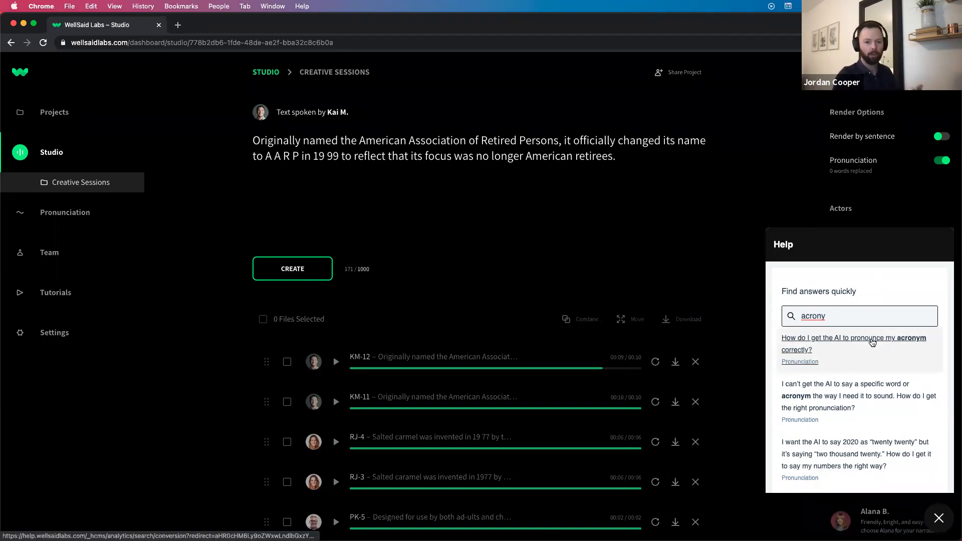
click(814, 343)
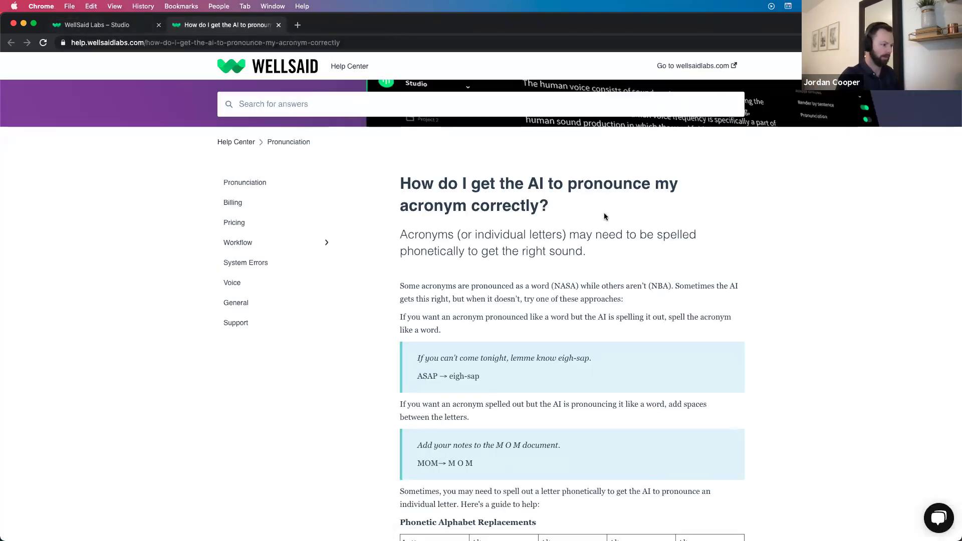
Step: Examine the Phonetic Alphabet Replacements table for alternative letter spellings, and close the help article
scroll(519, 257, down, 8)
scroll(520, 319, up, 1)
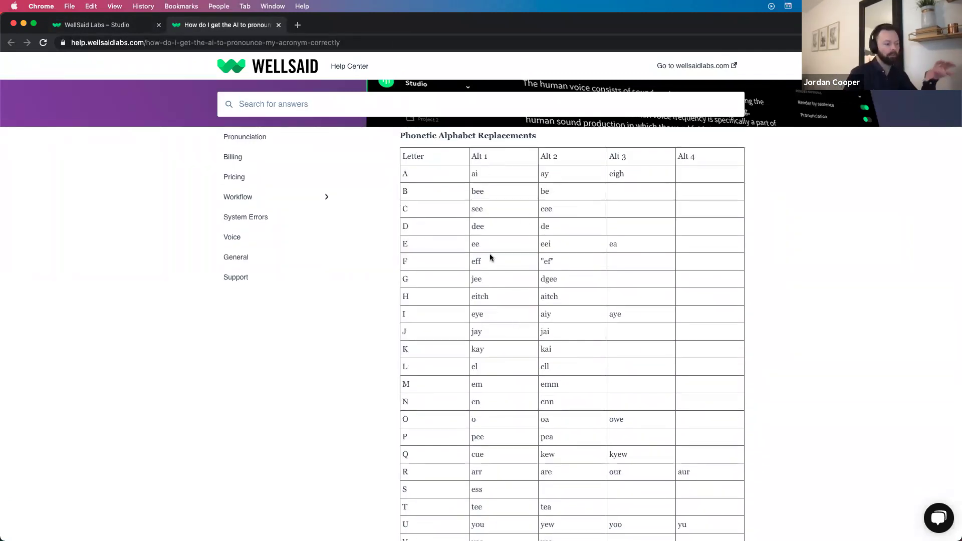
scroll(429, 196, down, 1)
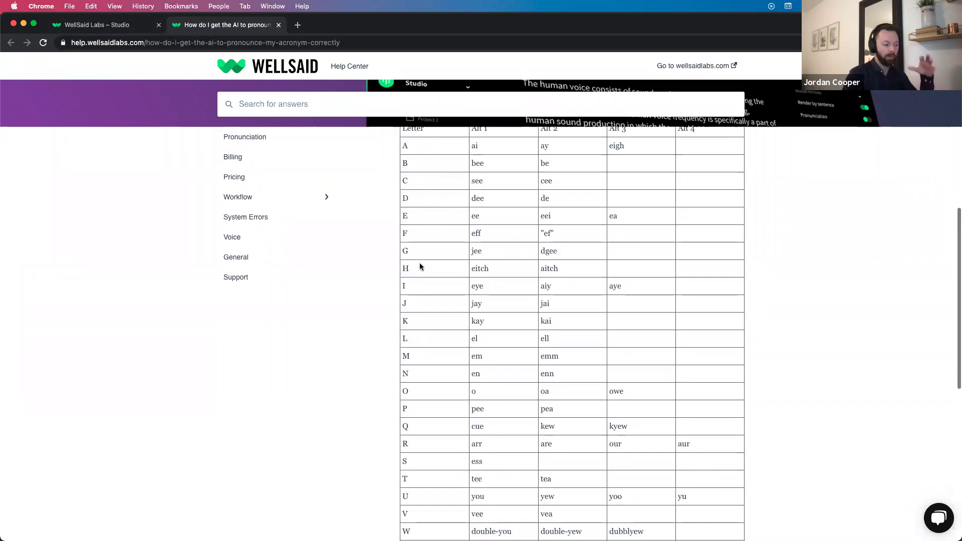
scroll(419, 262, up, 2)
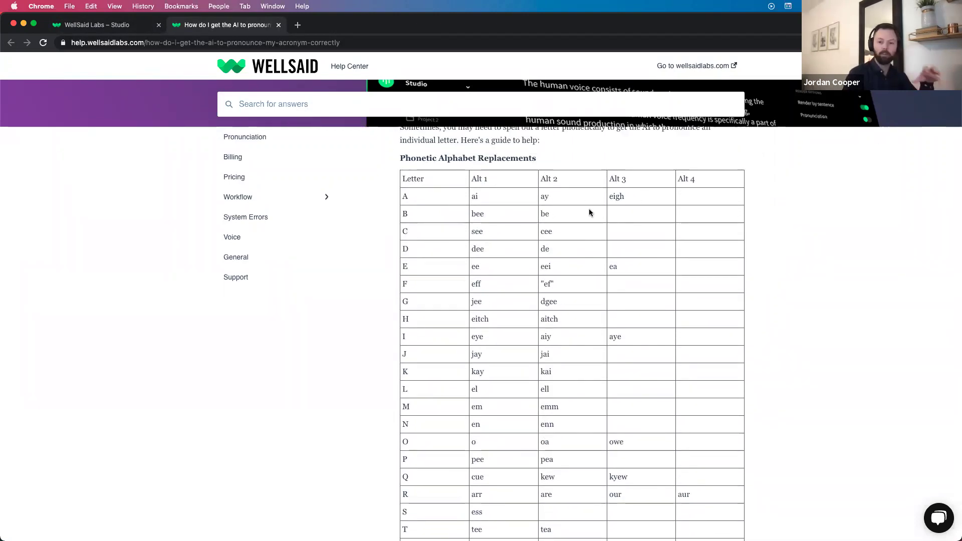
scroll(662, 264, down, 5)
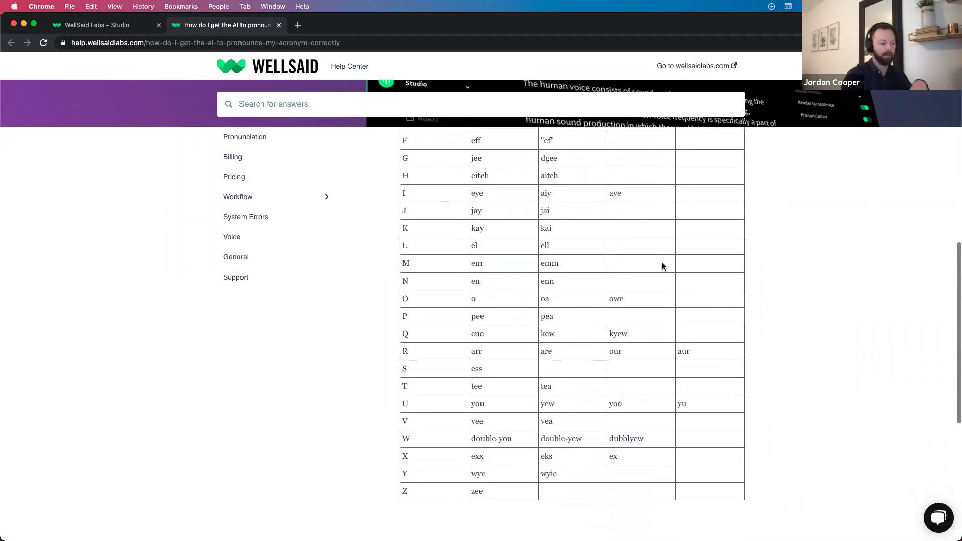
scroll(663, 263, up, 4)
scroll(653, 266, up, 3)
scroll(653, 267, down, 8)
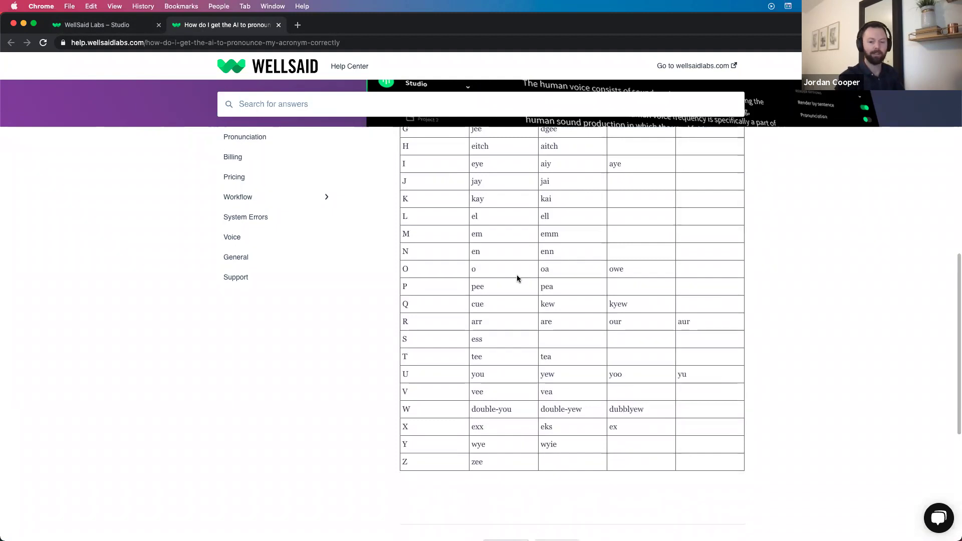
scroll(527, 272, up, 3)
scroll(527, 272, down, 2)
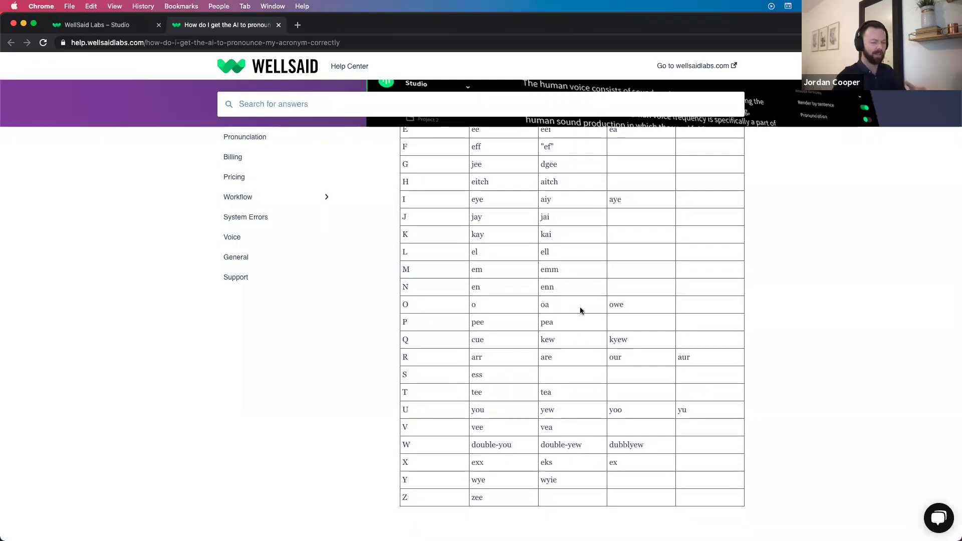
scroll(285, 70, up, 1)
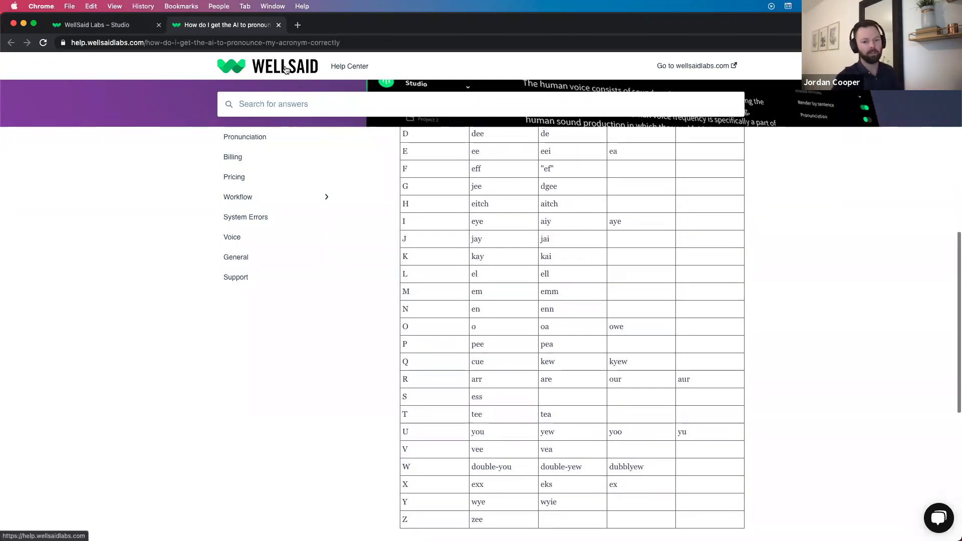
scroll(351, 186, up, 1)
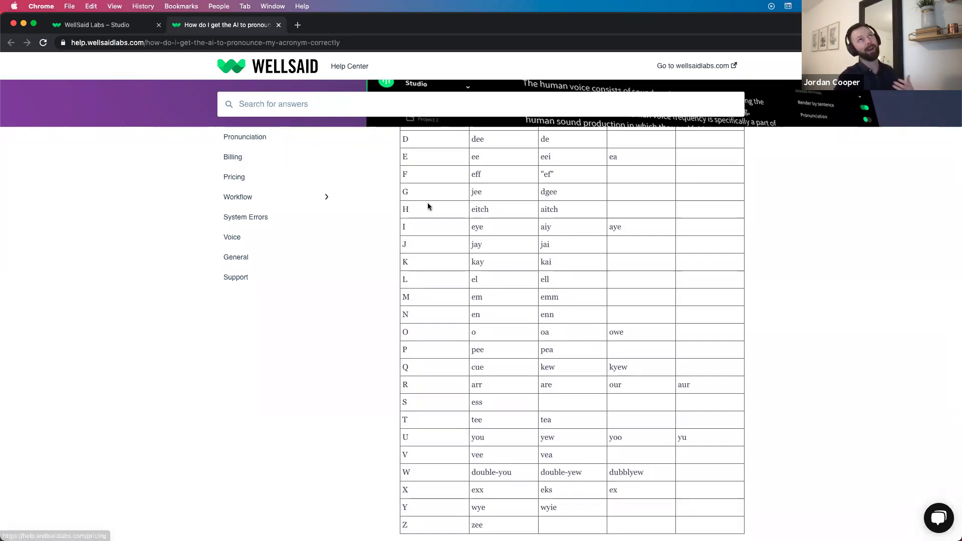
scroll(374, 138, up, 1)
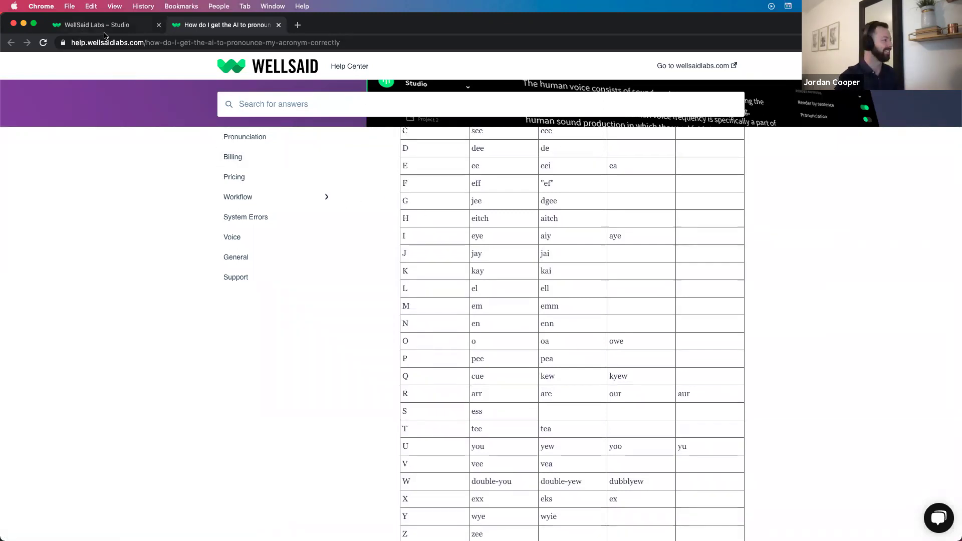
click(279, 25)
Step: Respell "A A R P" in the script as "eigh eigh are pee" and generate the clip
double_click(274, 157)
click(273, 157)
key(BackSpace)
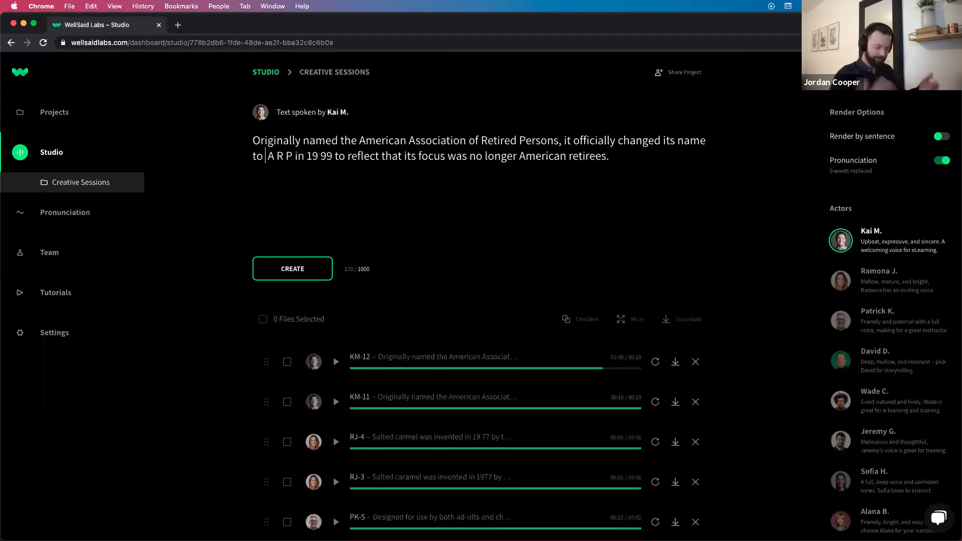
text(eigh)
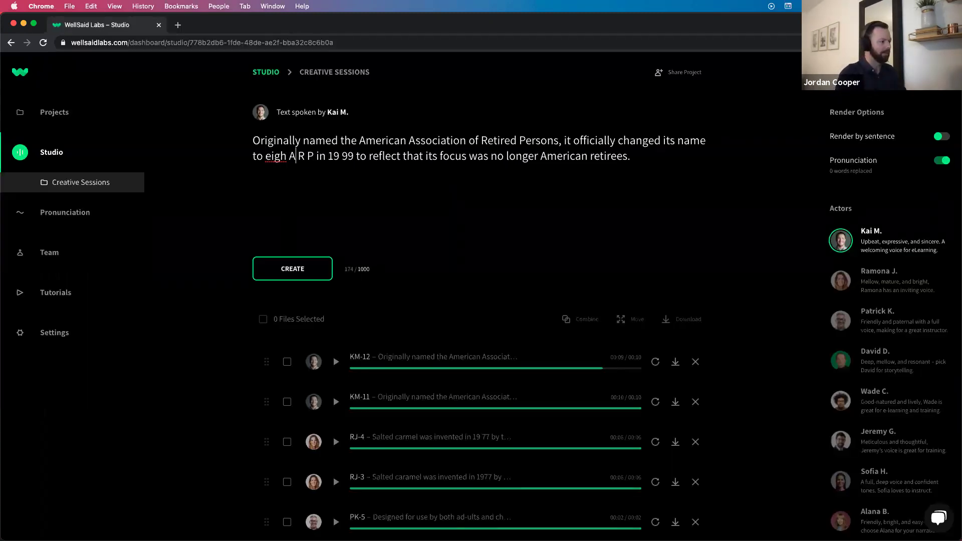
key(BackSpace)
text(eigh)
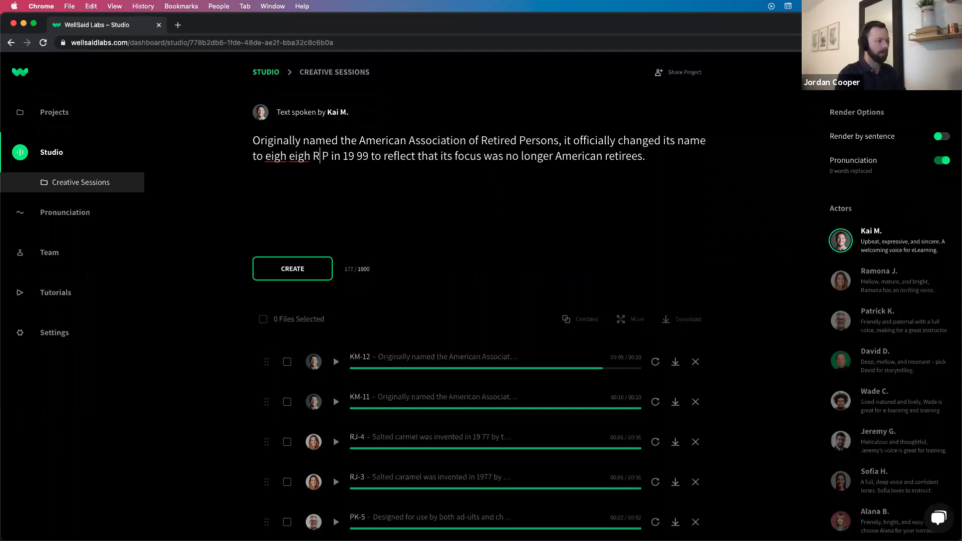
key(BackSpace)
text(are)
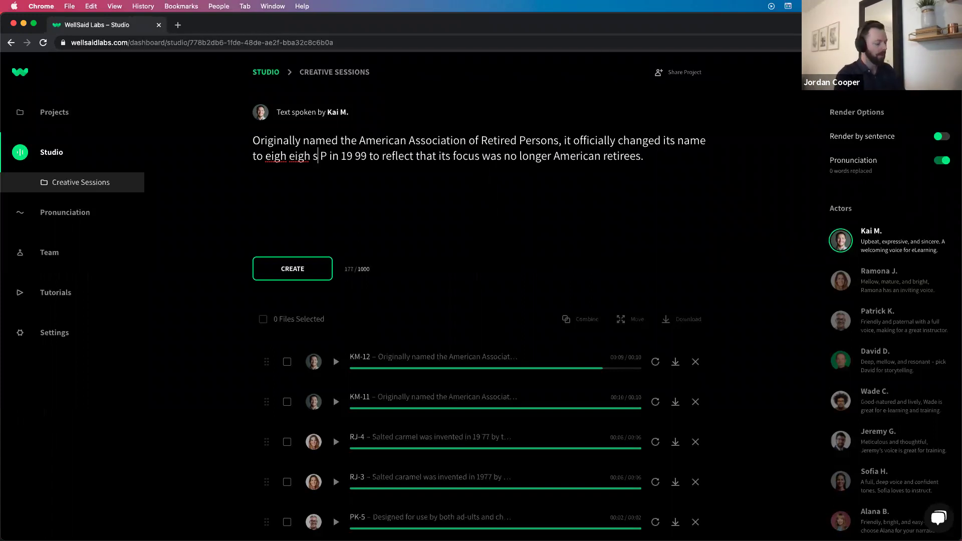
key(BackSpace)
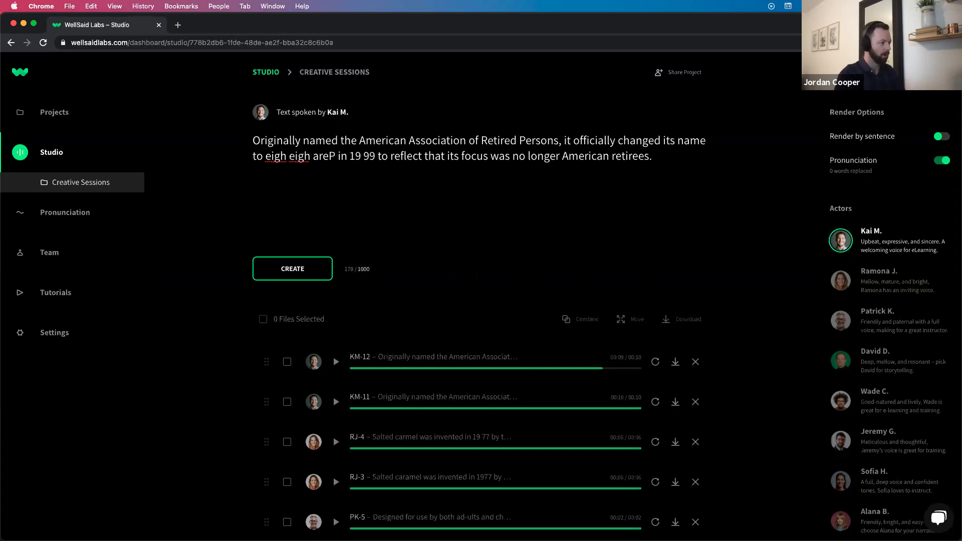
key(Delete)
text(pee)
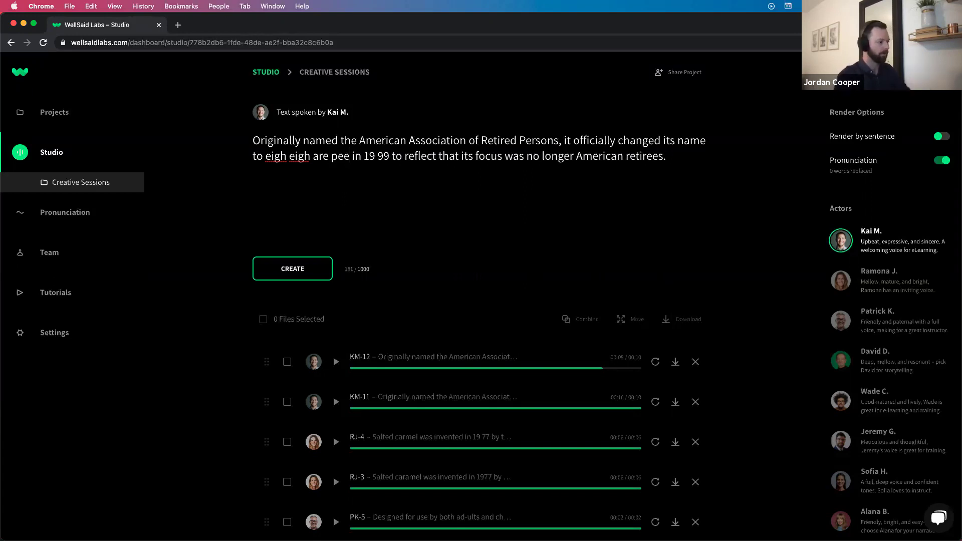
click(290, 269)
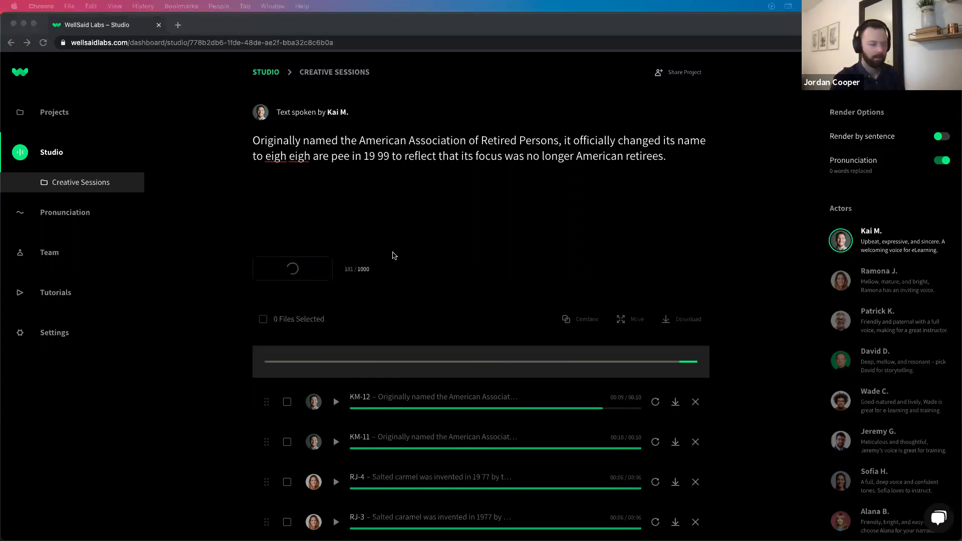
Step: Sign back in to the studio and load the text of the newest Kai M. clip back into the script
click(392, 216)
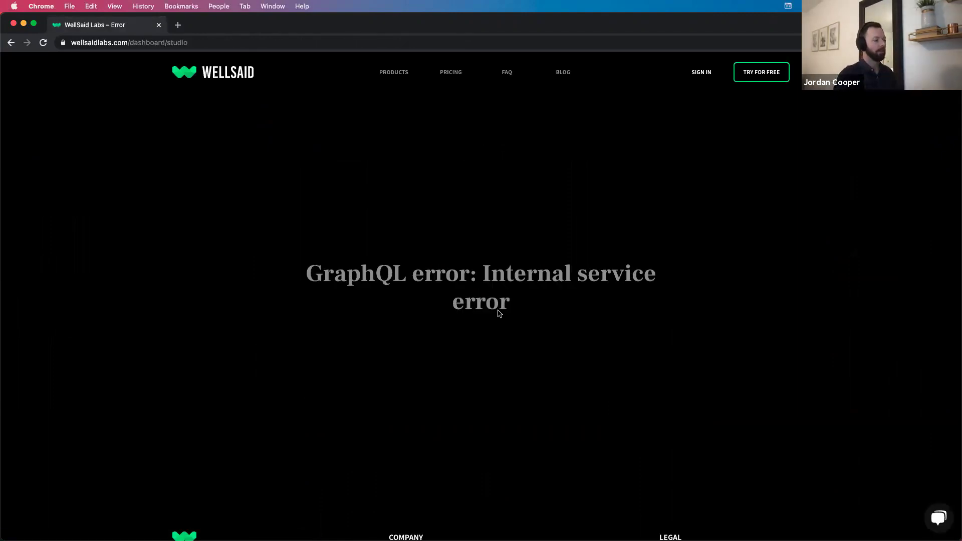
click(701, 73)
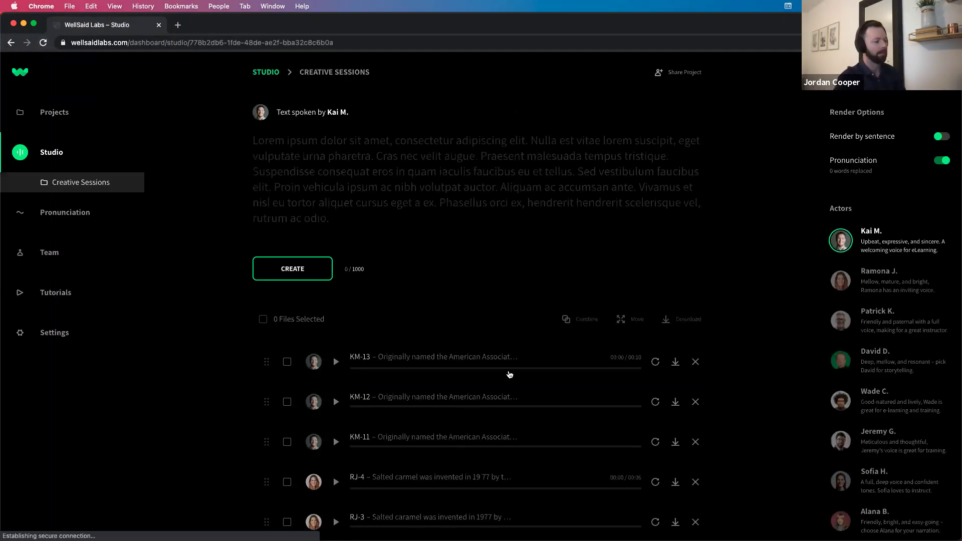
click(70, 216)
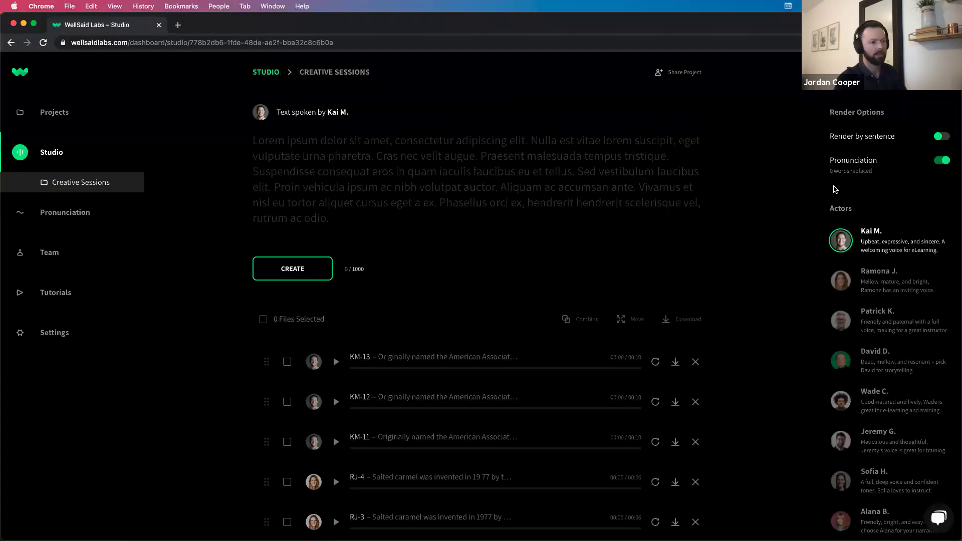
click(604, 183)
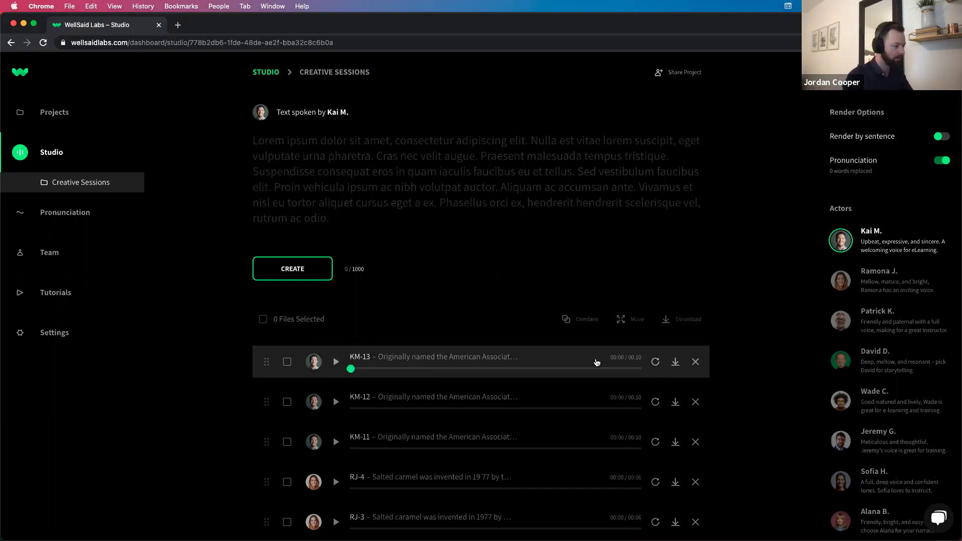
click(660, 364)
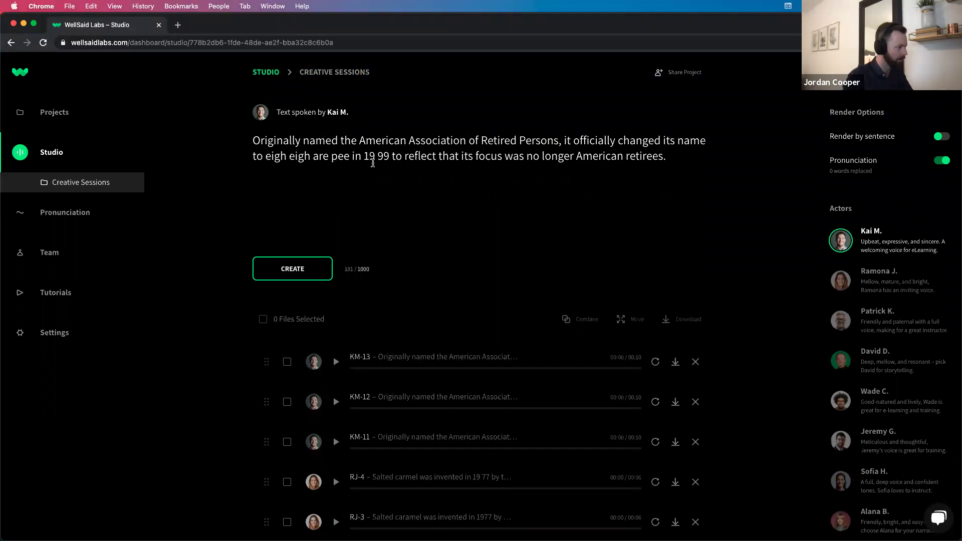
scroll(472, 355, down, 1)
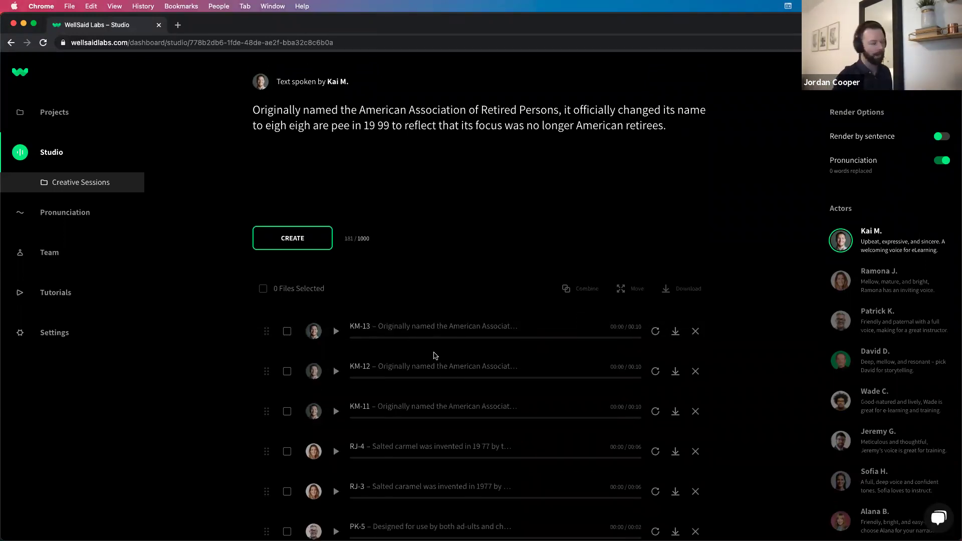
scroll(434, 356, up, 1)
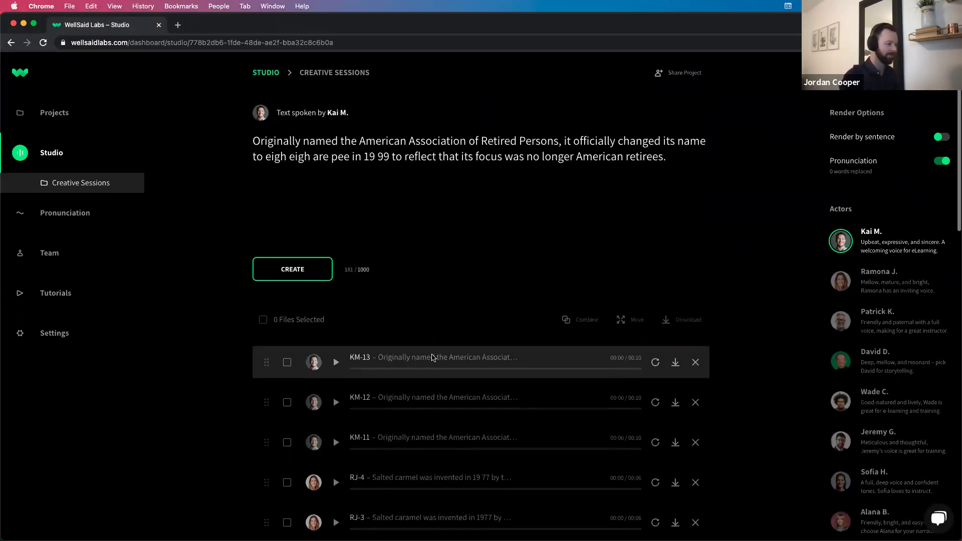
click(335, 362)
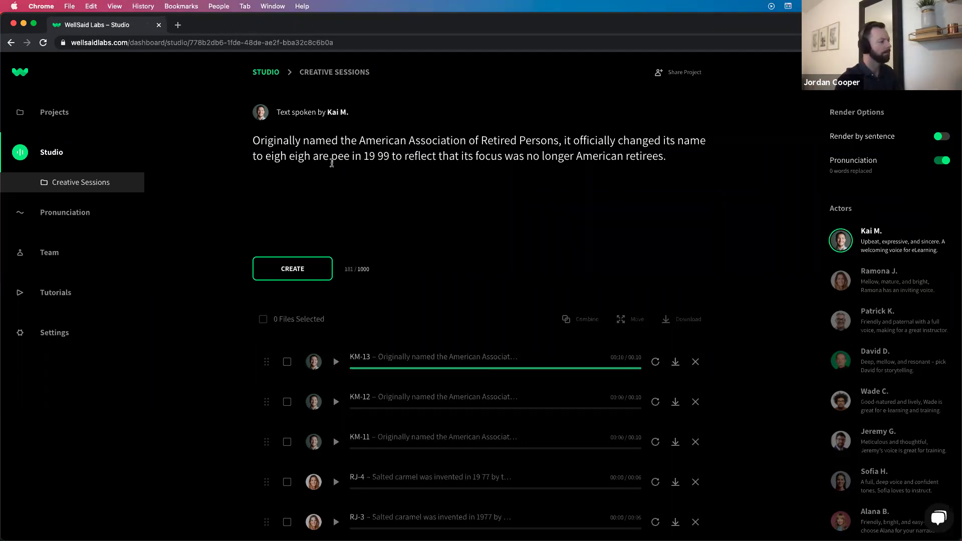
Step: Respell "are" as "ar" in the script's acronym, generate a new clip and play it
key(Delete)
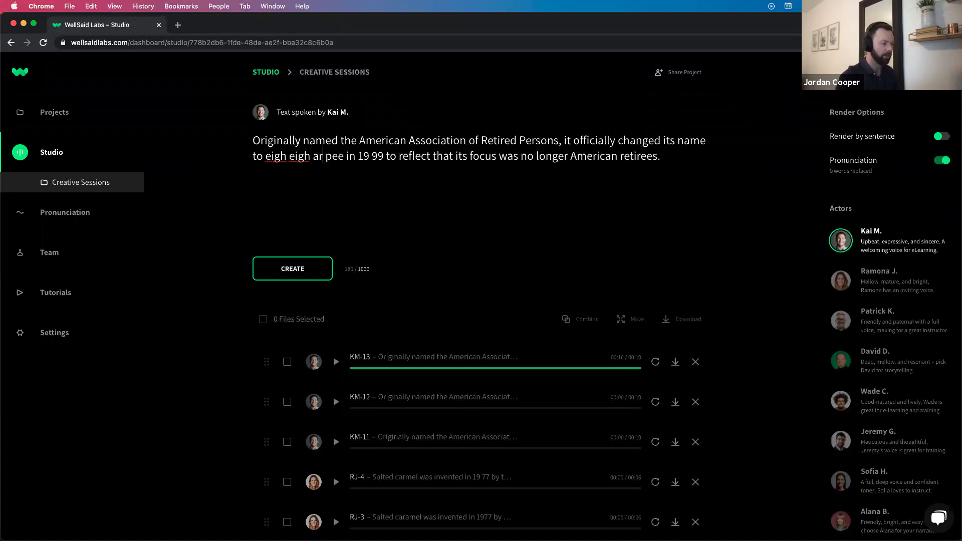
click(319, 276)
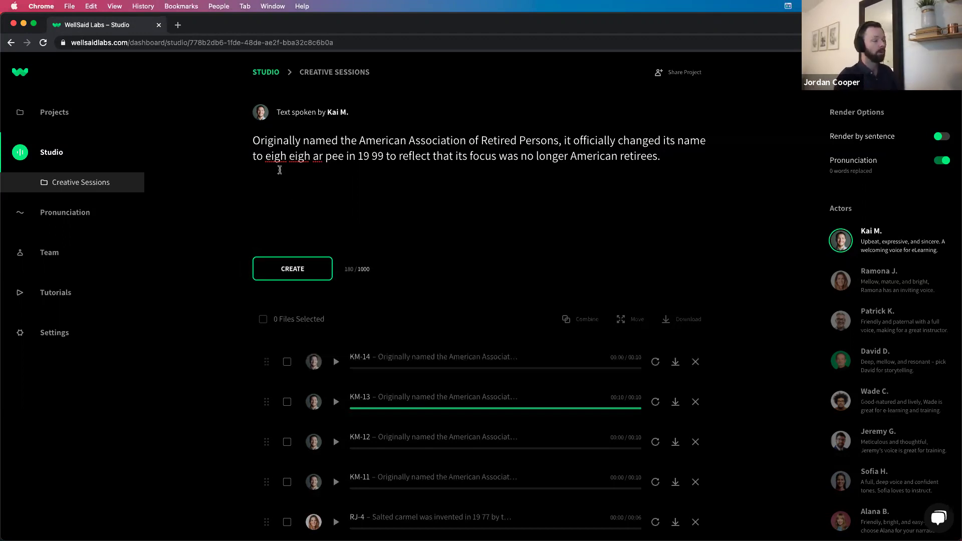
scroll(253, 184, down, 1)
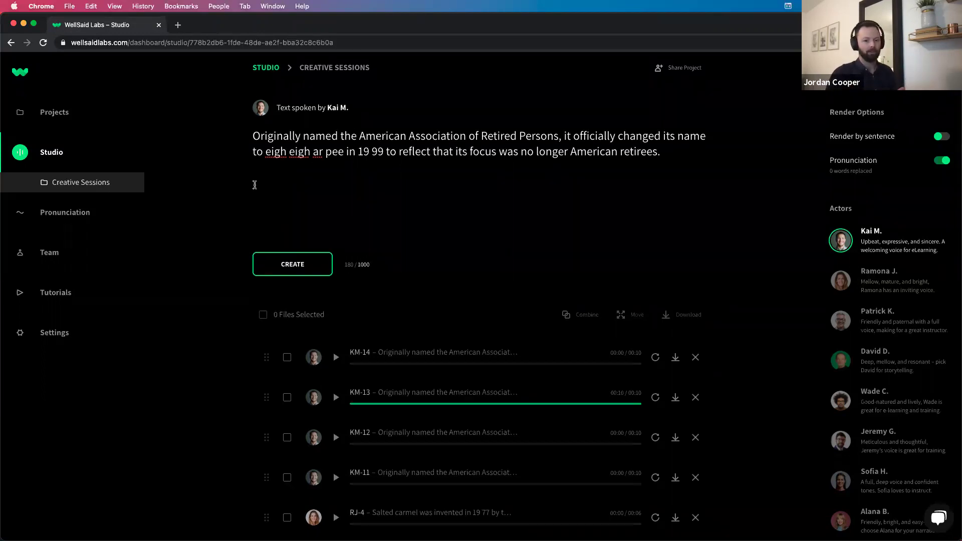
scroll(254, 185, up, 1)
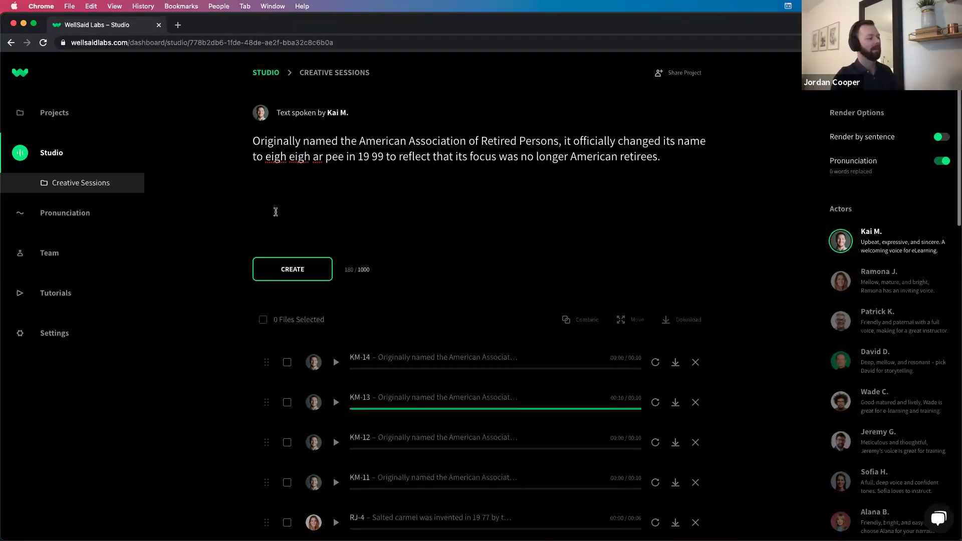
click(337, 365)
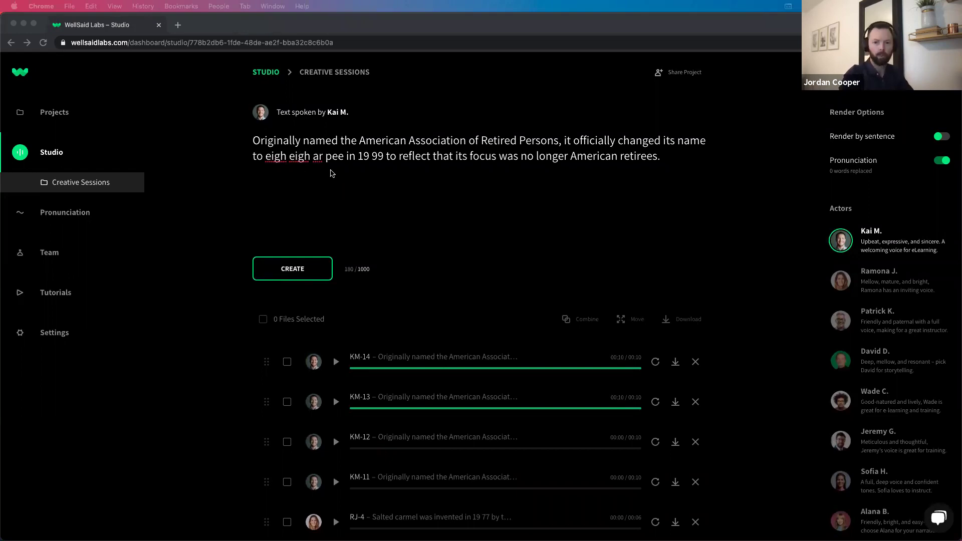
Step: Replace the script with "The American Automobile Association, or AAA, was founded in Chicago, IL on March 4, 1902." and generate it with Ava M
click(354, 148)
key(super+a)
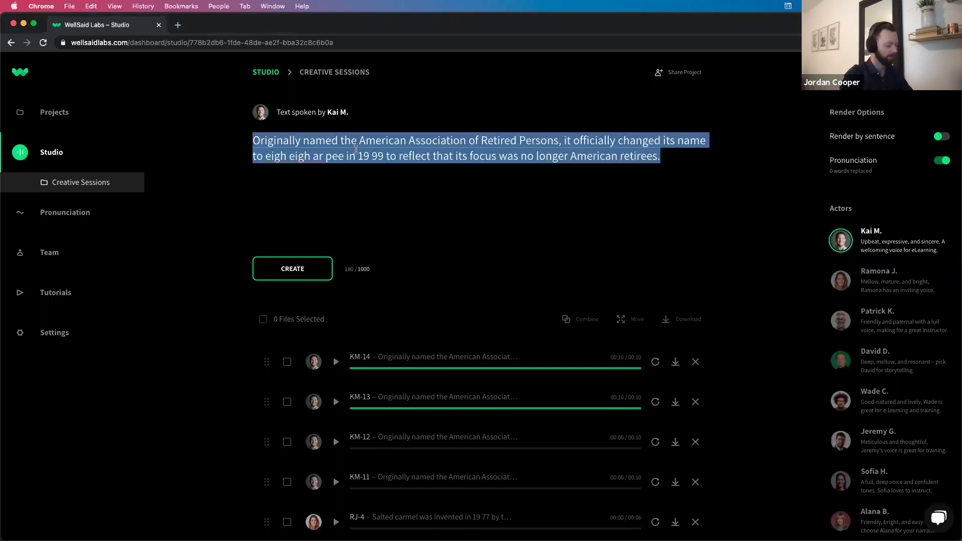
text(The American Automobile Association, or AAA, was founded in Chicago, IL on March 4, 1902.)
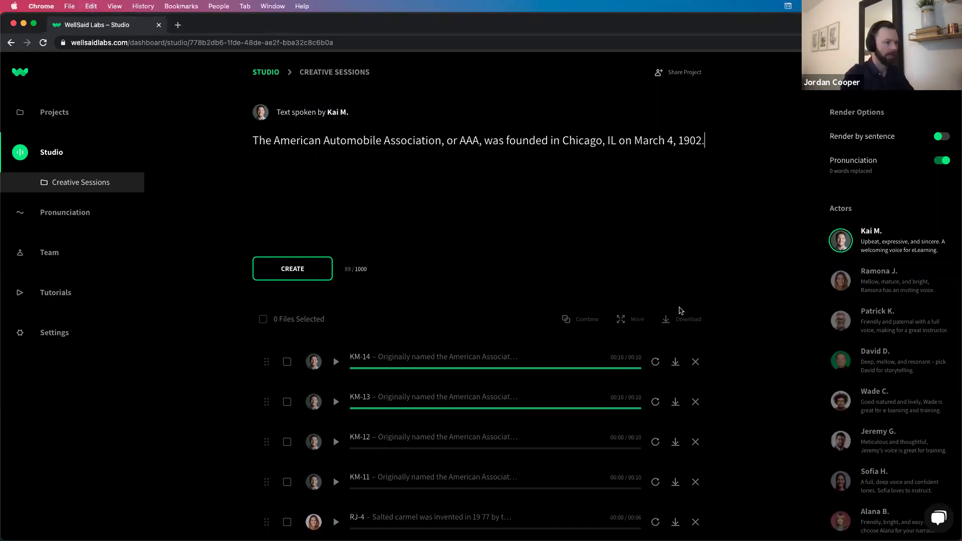
scroll(882, 334, down, 6)
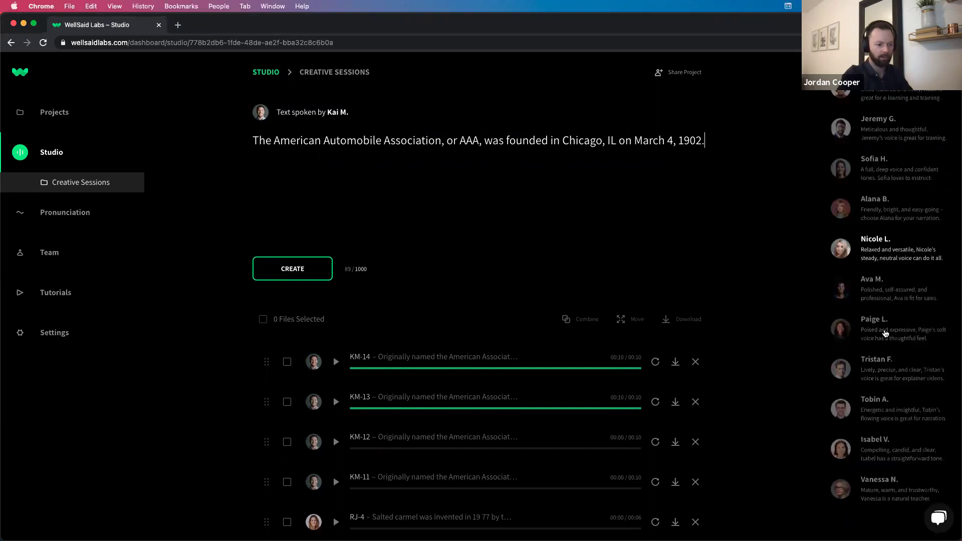
click(875, 290)
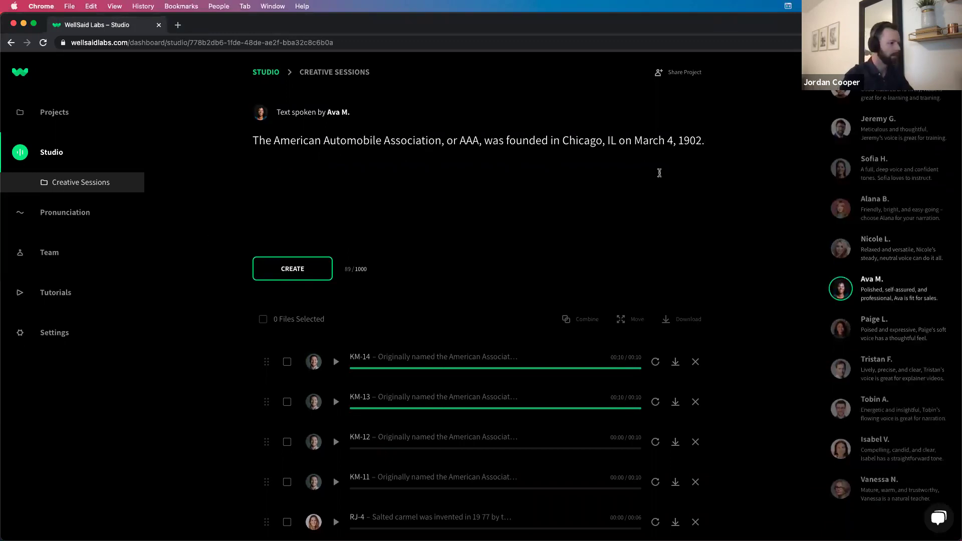
click(307, 261)
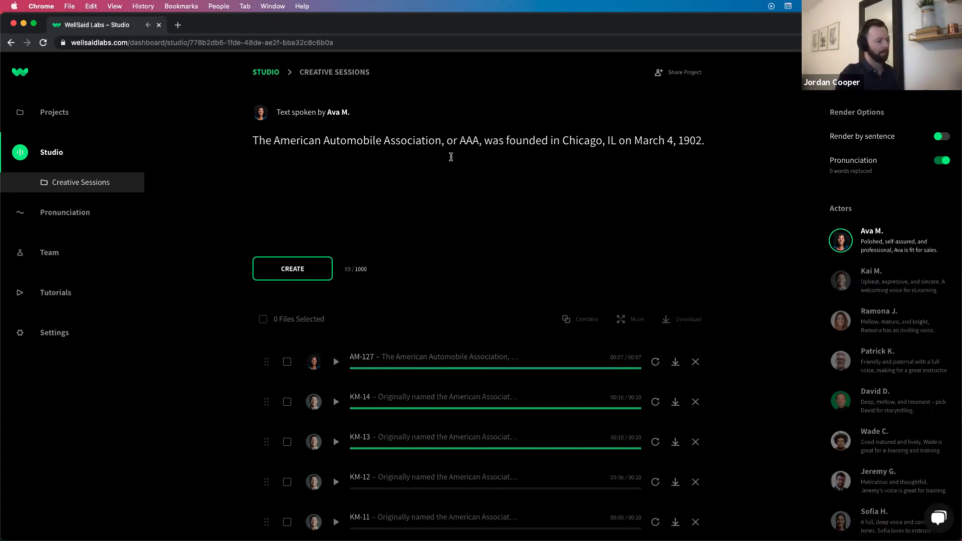
Step: Replace "AAA" with "Triple A" and "Chicago, IL" with "Chicago Illinois" in the script
drag(459, 140, 476, 140)
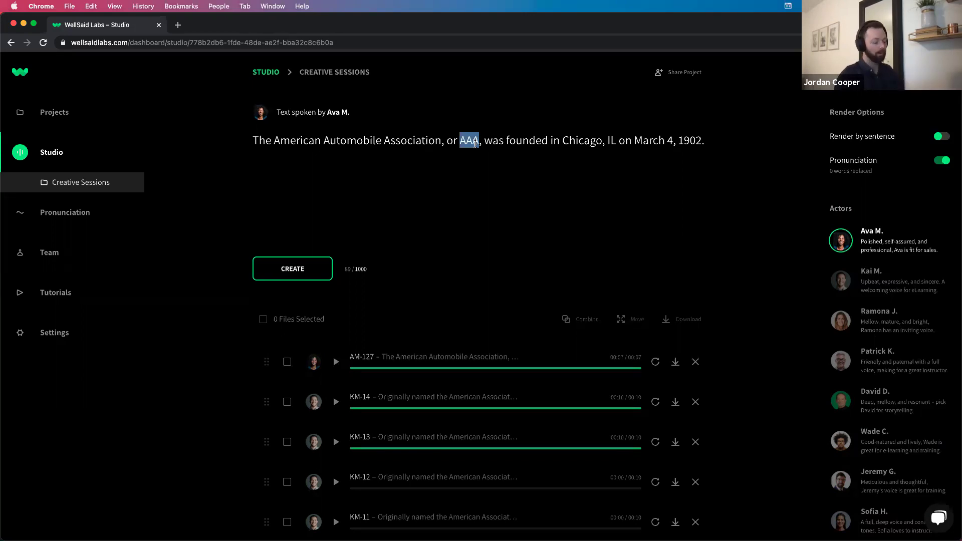
text(Triple A)
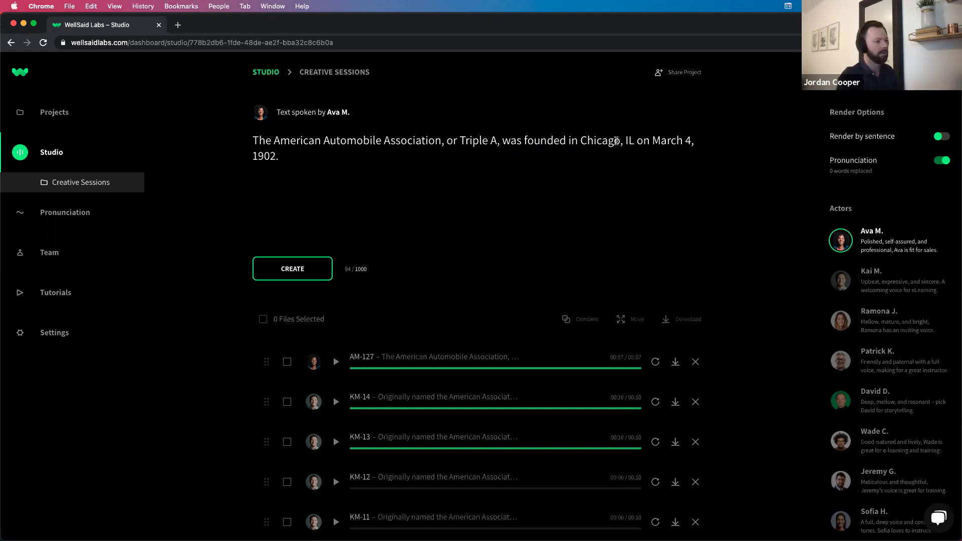
click(622, 142)
key(BackSpace)
key(BackSpace)
text(llinois)
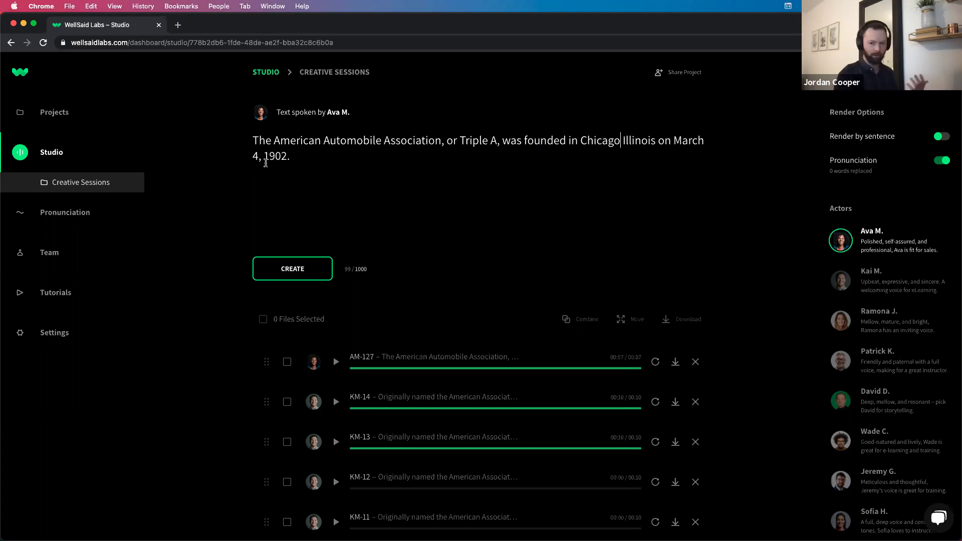
Step: Rewrite the date in the script as "March 4th, 19 oh two", generate the clip and play it
click(258, 157)
text(th)
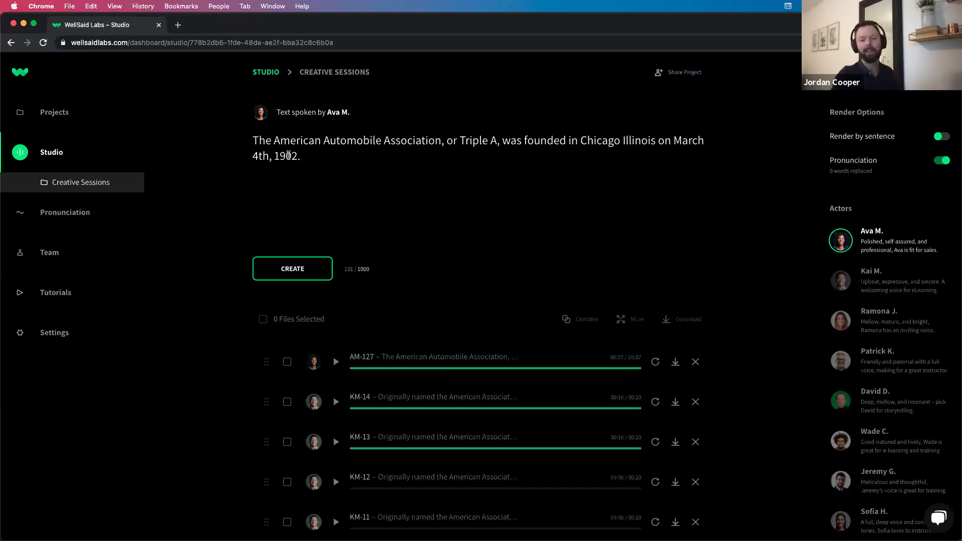
click(287, 157)
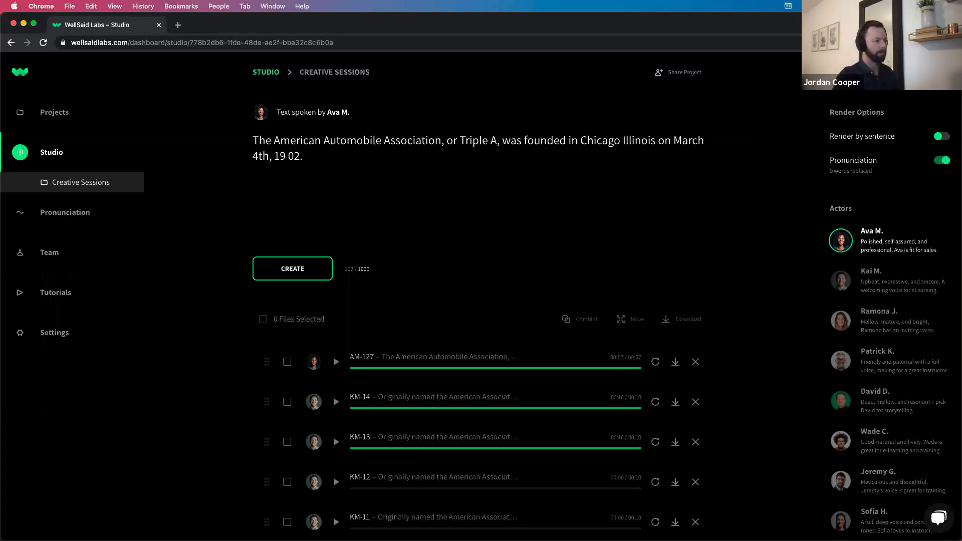
drag(287, 159, 298, 158)
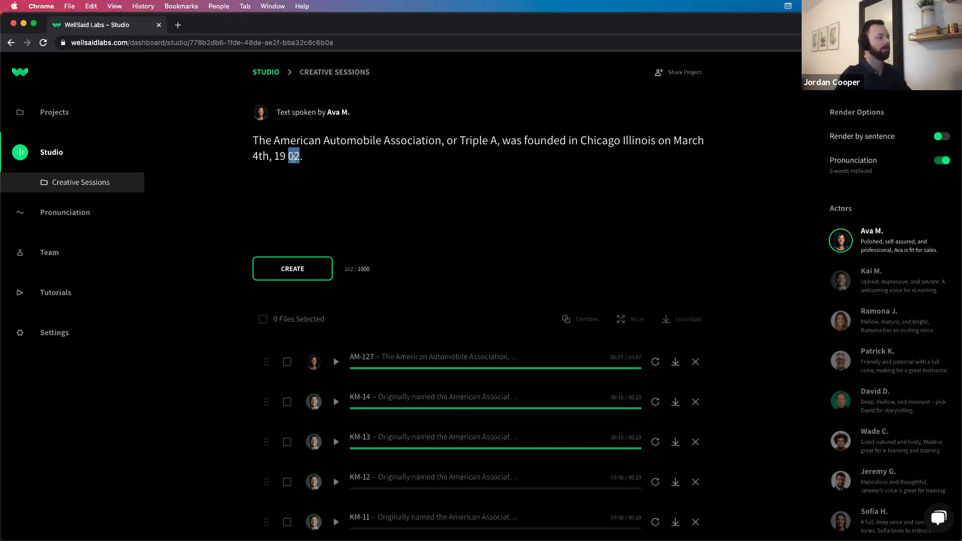
key(BackSpace)
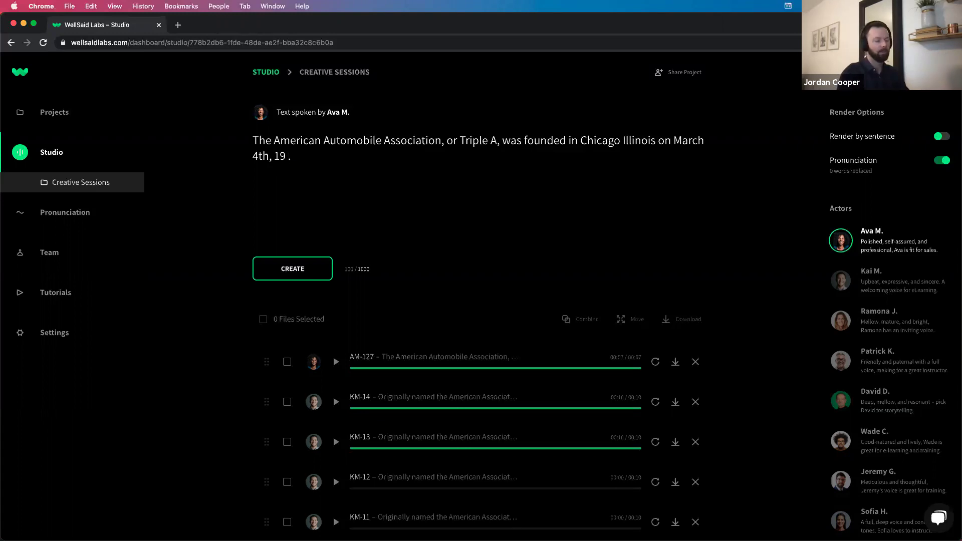
text(oh two)
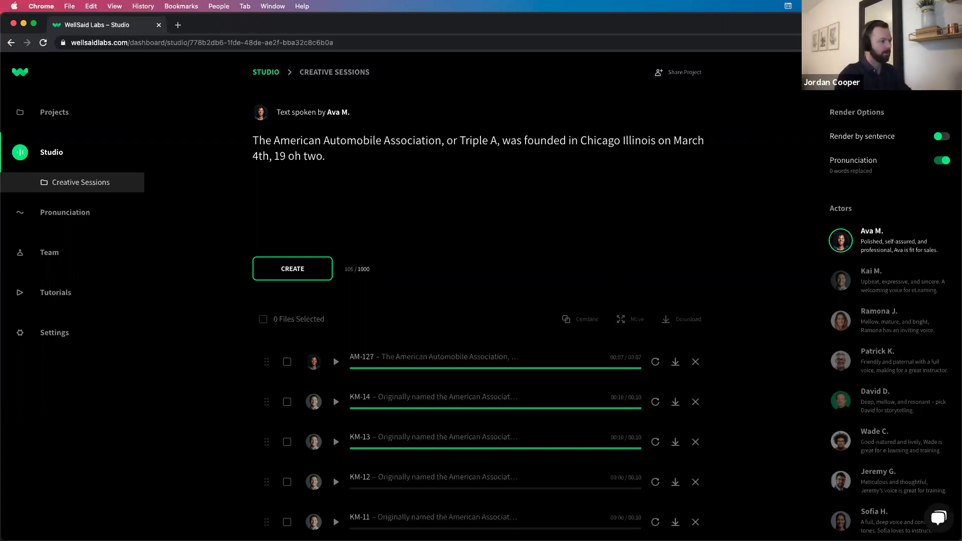
click(293, 269)
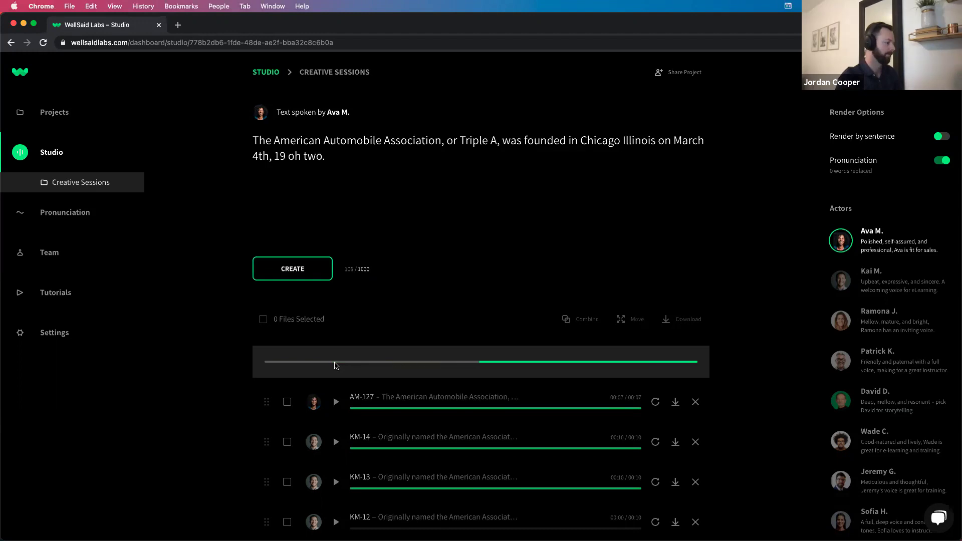
click(336, 362)
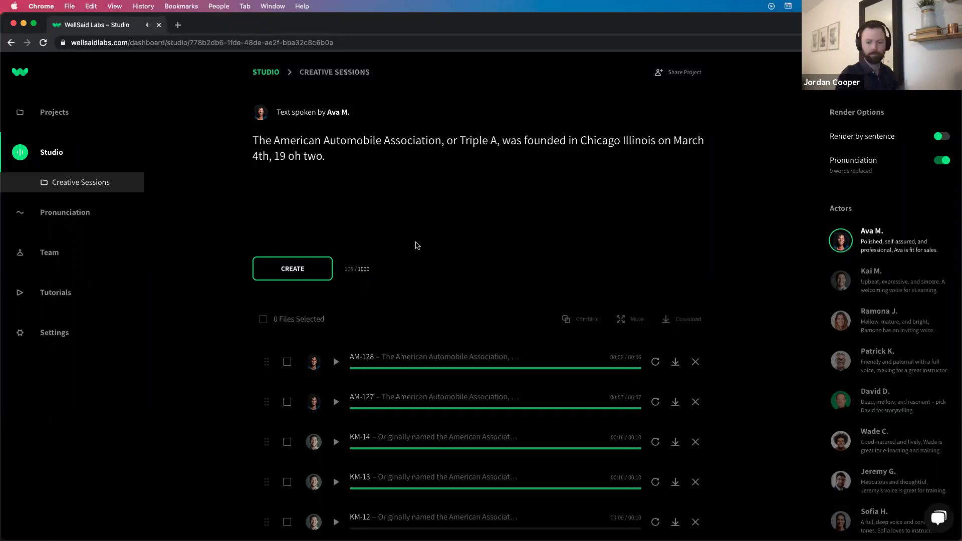
Step: Clear the whole American Automobile Association text from the script
drag(361, 157, 201, 140)
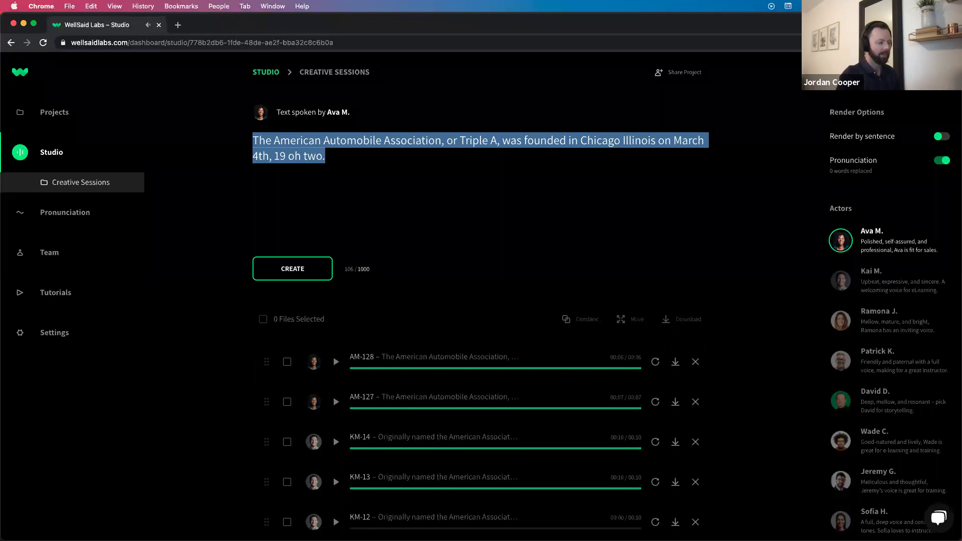
key(BackSpace)
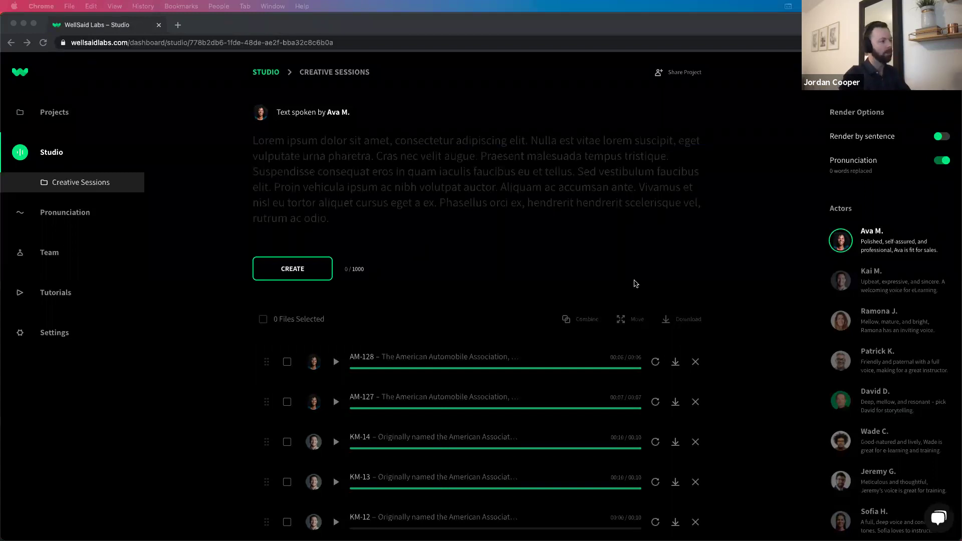
scroll(311, 188, down, 1)
scroll(309, 189, up, 1)
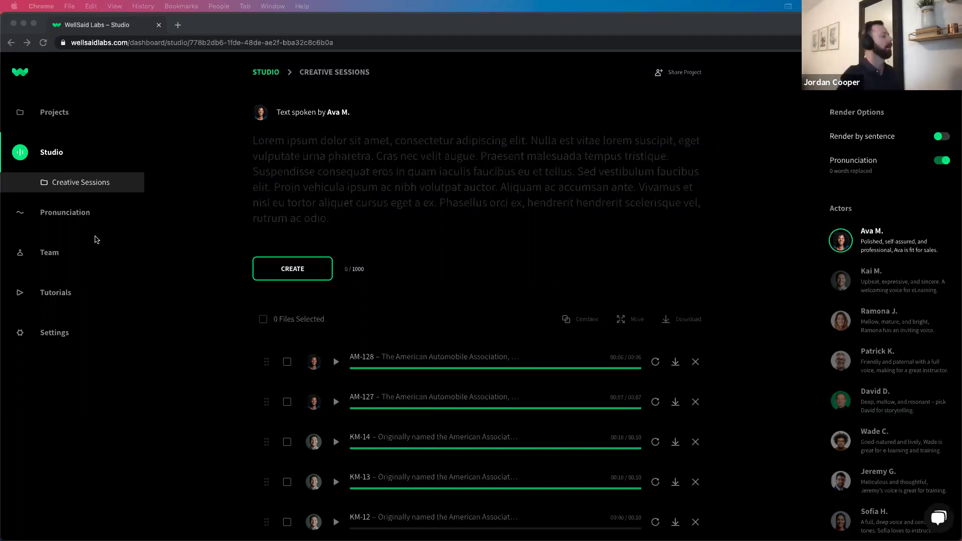
Step: Open the pronunciation library and enter "Offer valid only at participating locations." as the phonetic spelling of a new replacement
click(81, 216)
click(81, 216)
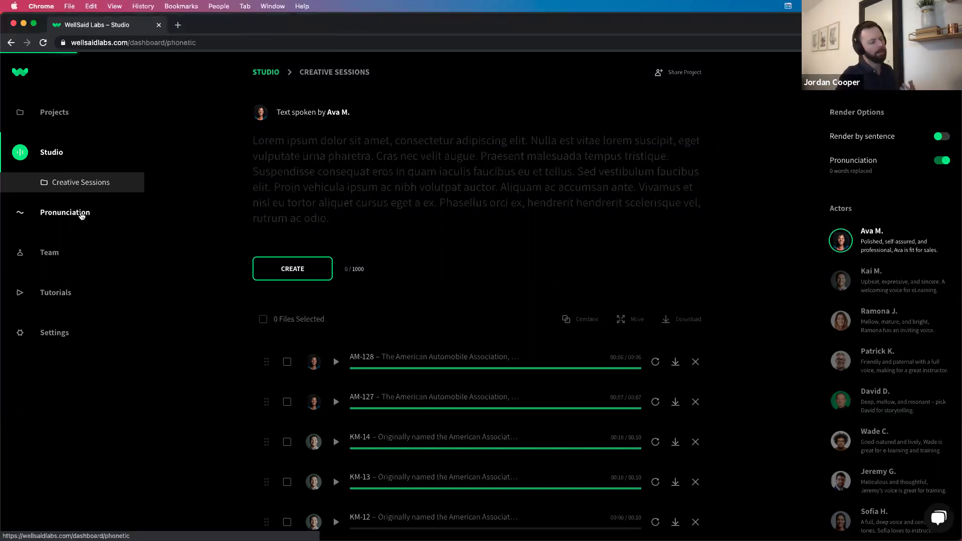
click(500, 124)
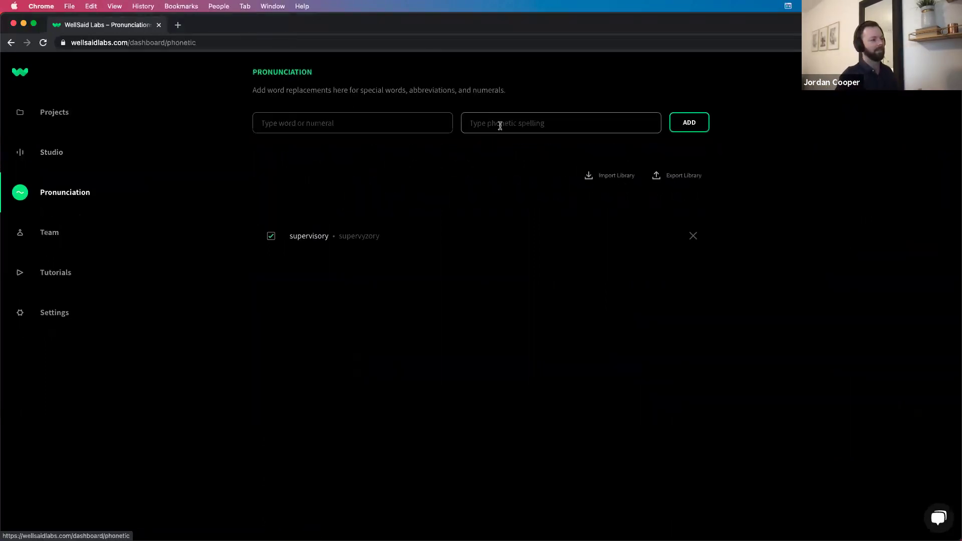
text(Offer valid only at participating locations.)
click(398, 124)
drag(474, 123, 611, 122)
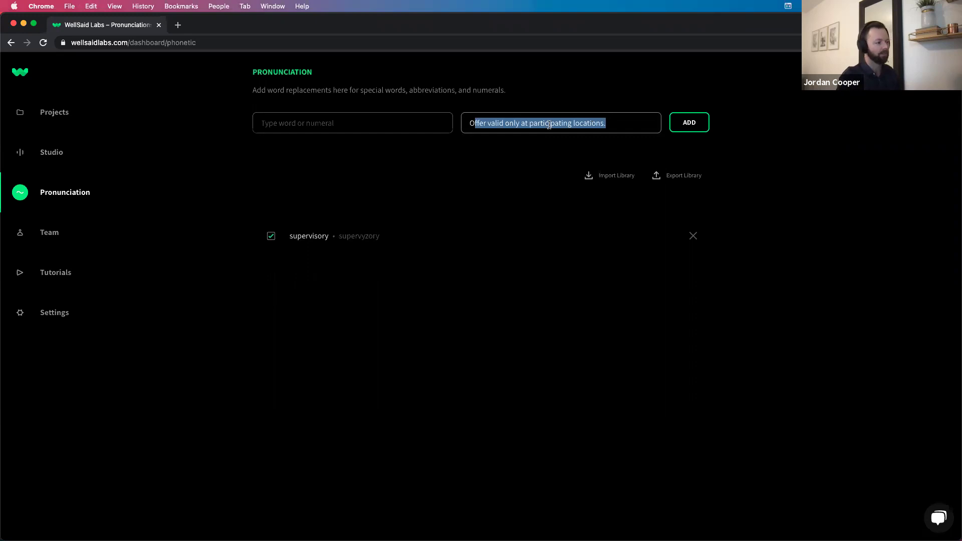
Step: Enter "_fineprint" as the word to replace and add the replacement to the library
click(401, 124)
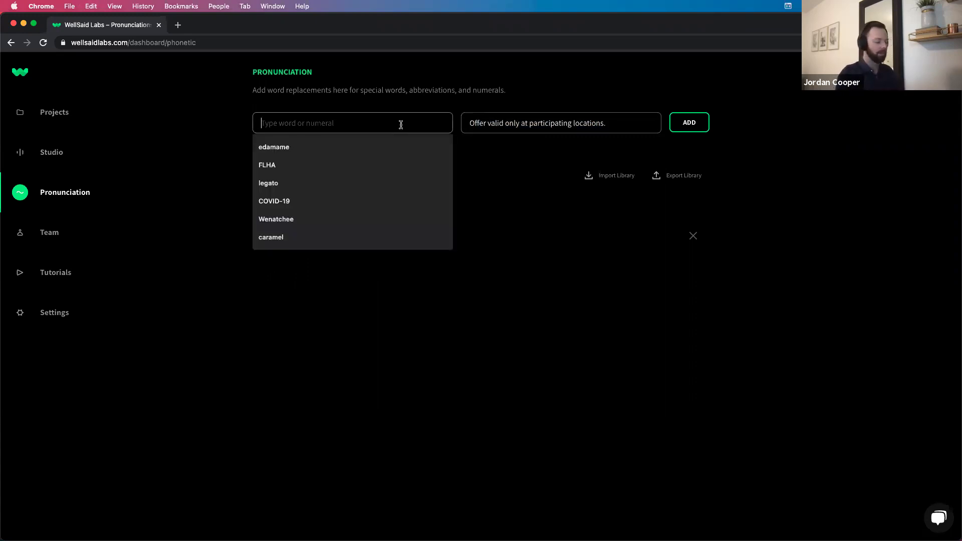
text(_fine)
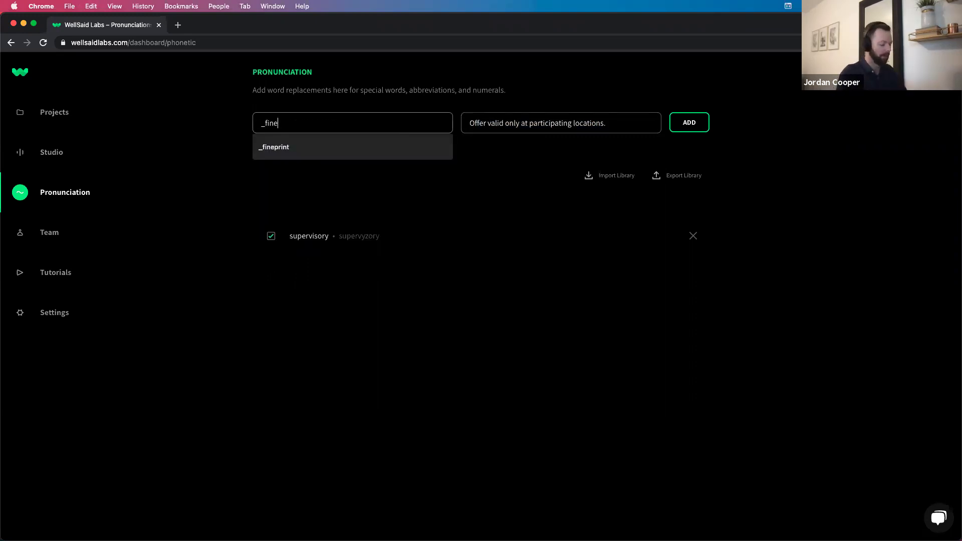
text(print)
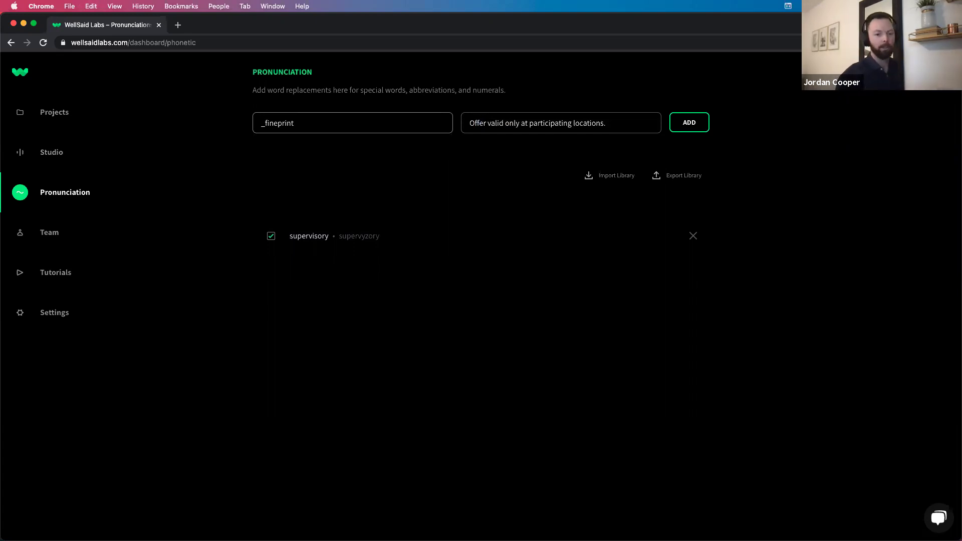
drag(265, 126, 258, 127)
double_click(260, 128)
click(259, 127)
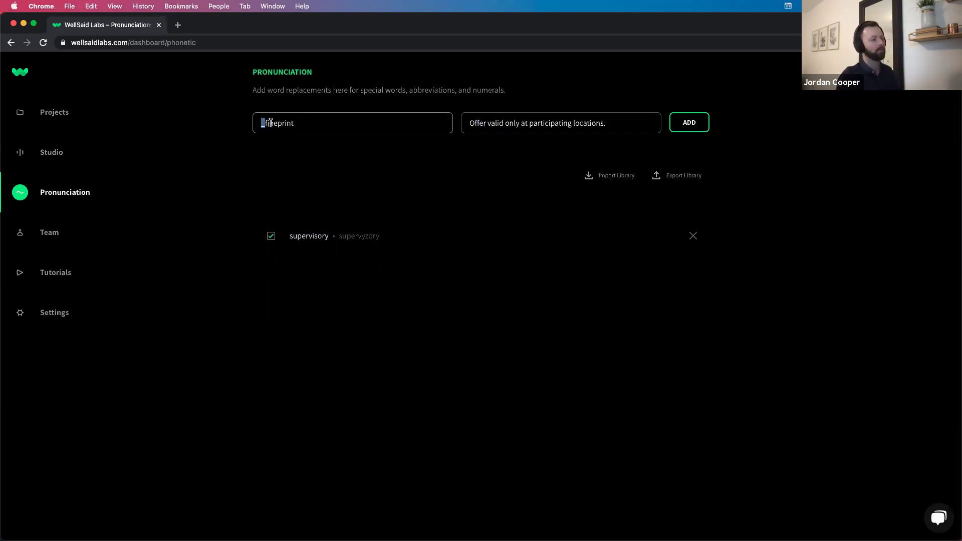
click(323, 123)
drag(266, 125, 260, 125)
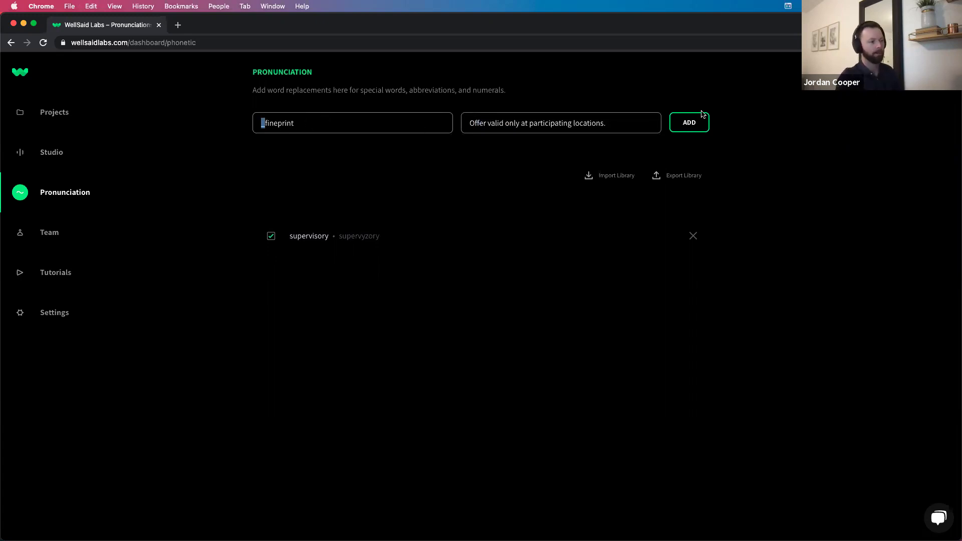
click(695, 126)
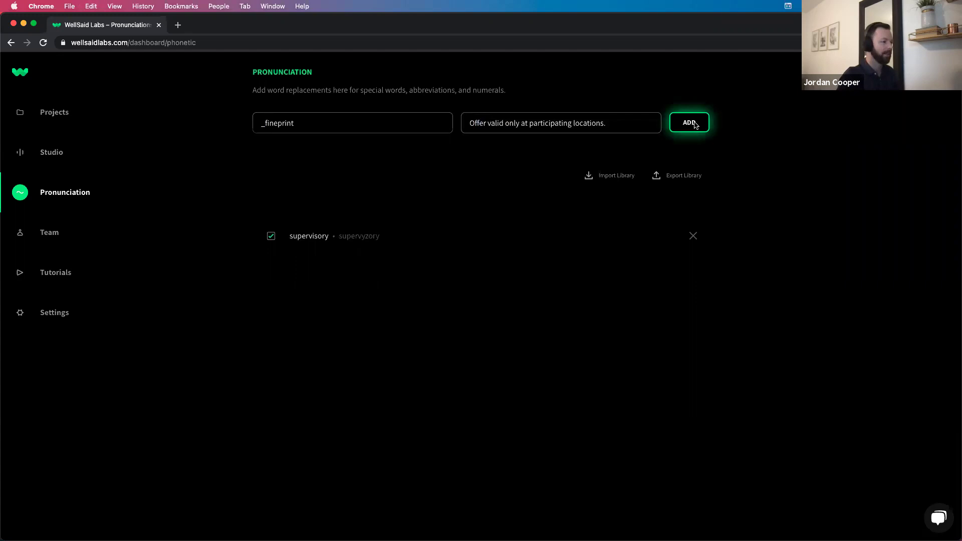
Step: Return to the studio, choose the Paige L. voice and enter "_fineprint" as the script
click(49, 155)
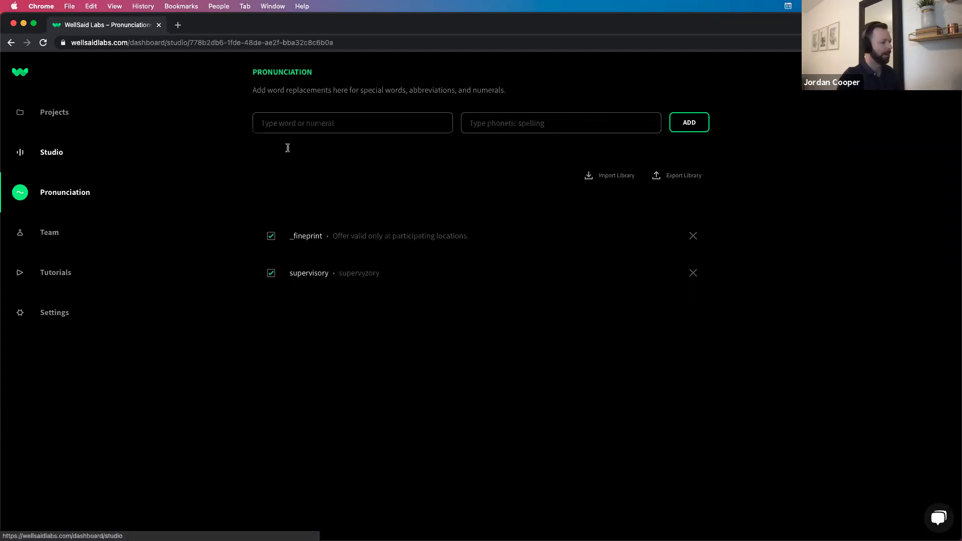
scroll(884, 409, down, 5)
click(878, 361)
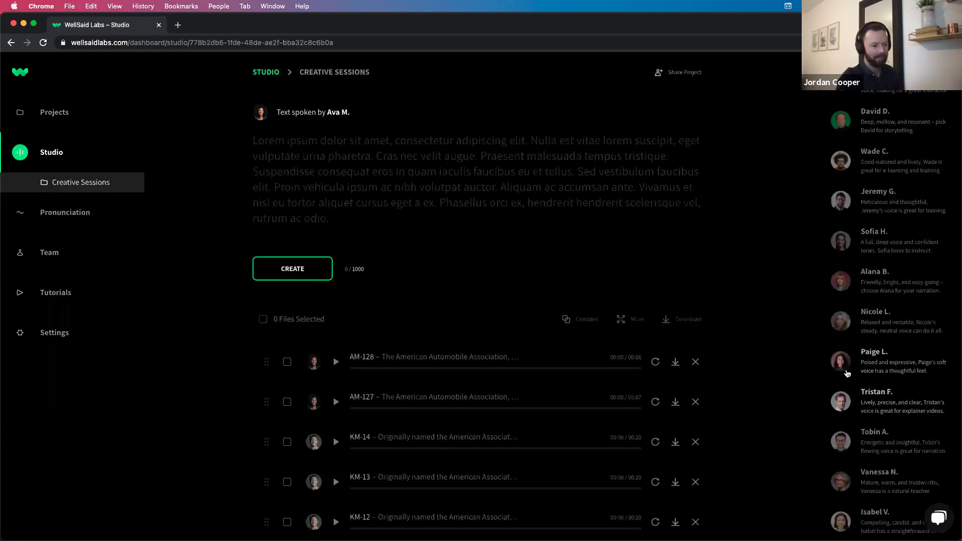
click(256, 139)
text(fineprint)
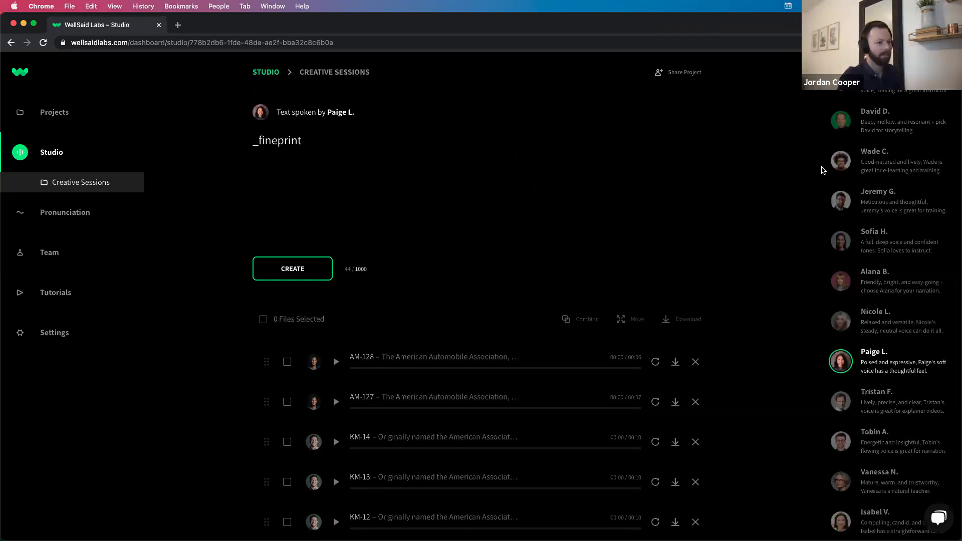
Step: Generate the voice clip from the "_fineprint" shortcut and play it
scroll(823, 170, up, 6)
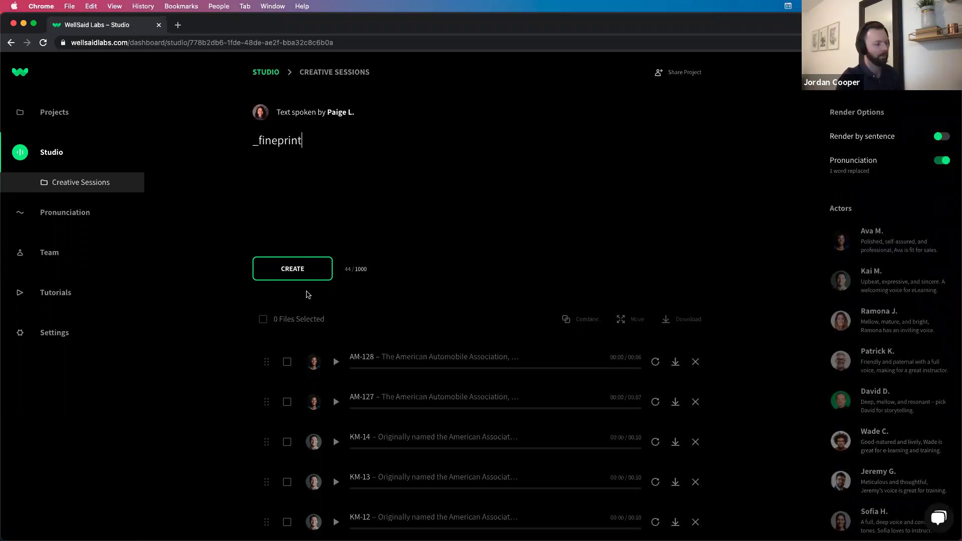
click(300, 278)
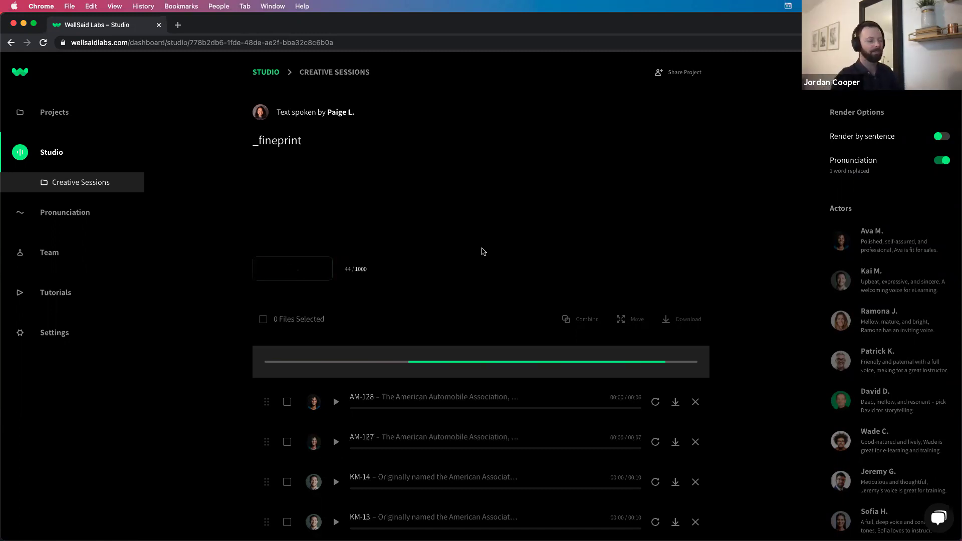
click(336, 361)
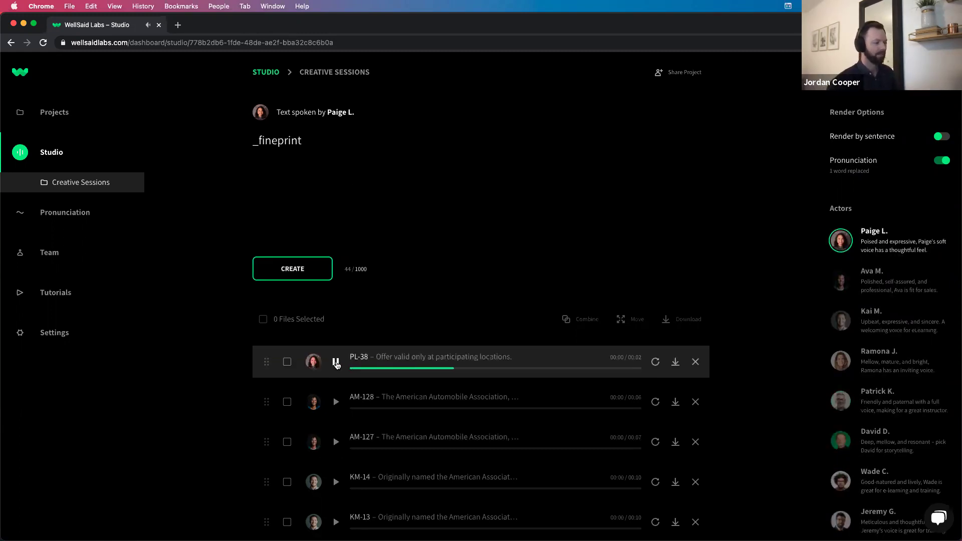
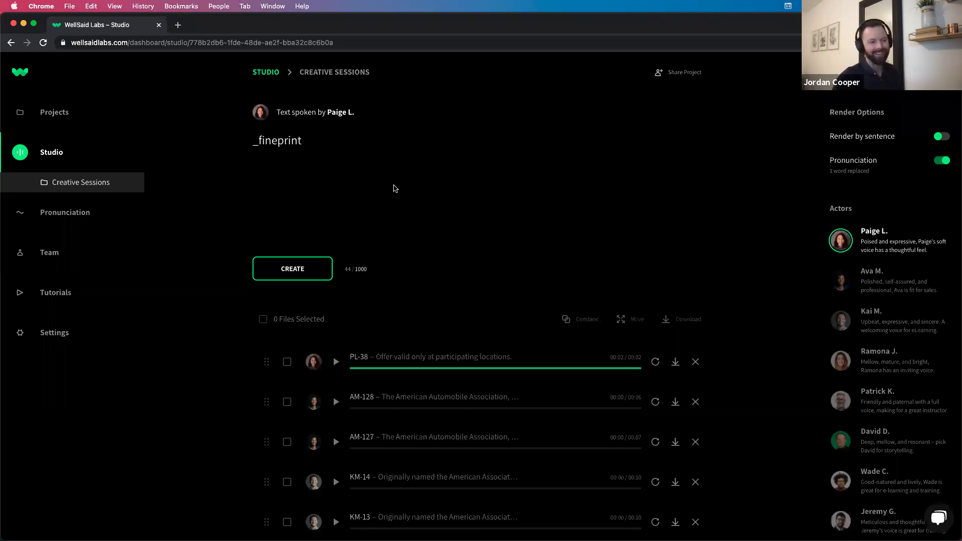
Step: Clear the "_fineprint" text from the script
click(421, 173)
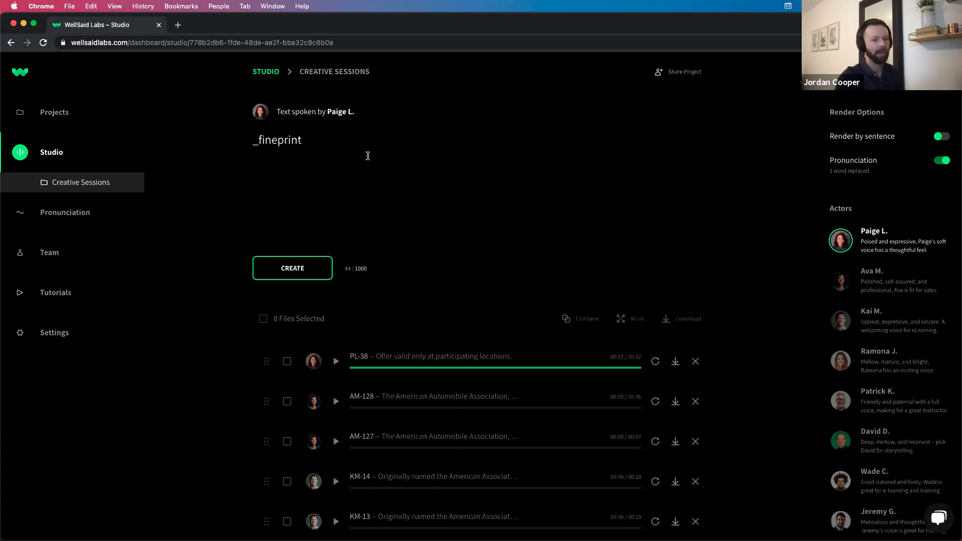
click(368, 156)
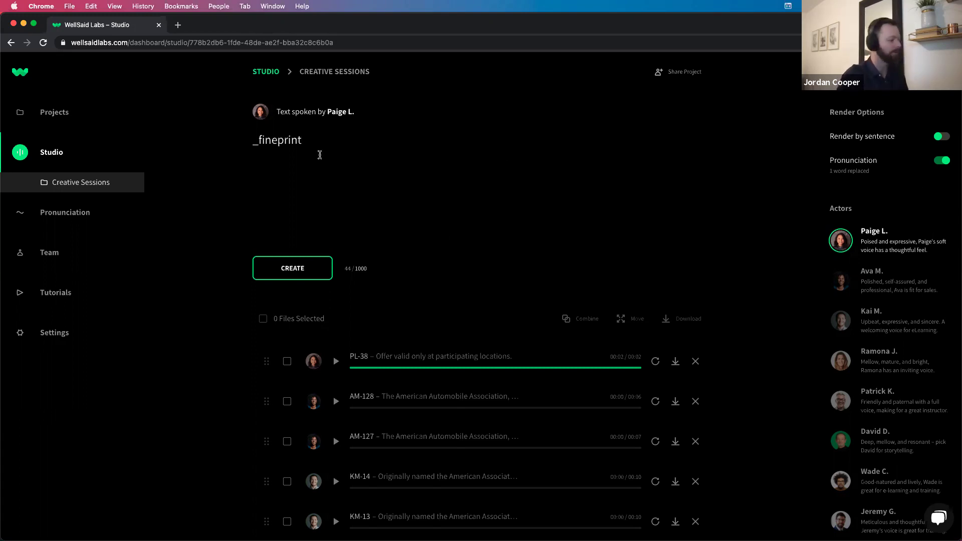
drag(325, 145, 238, 145)
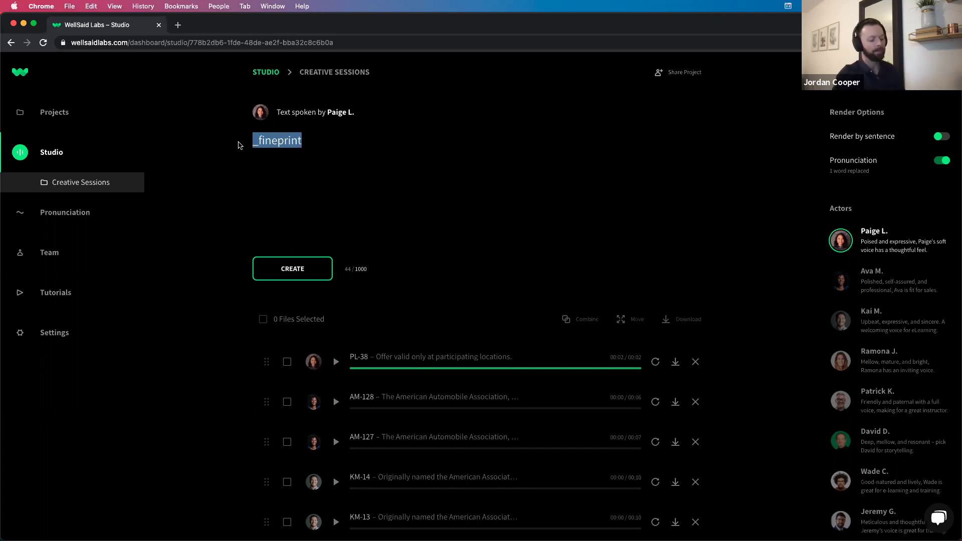
key(BackSpace)
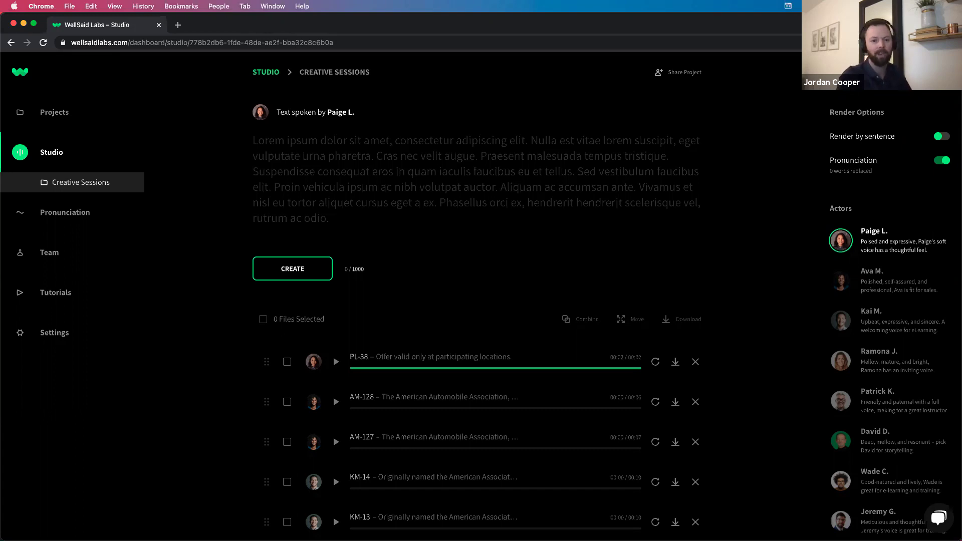
Step: Go to the pronunciation library and export it as a file
click(490, 174)
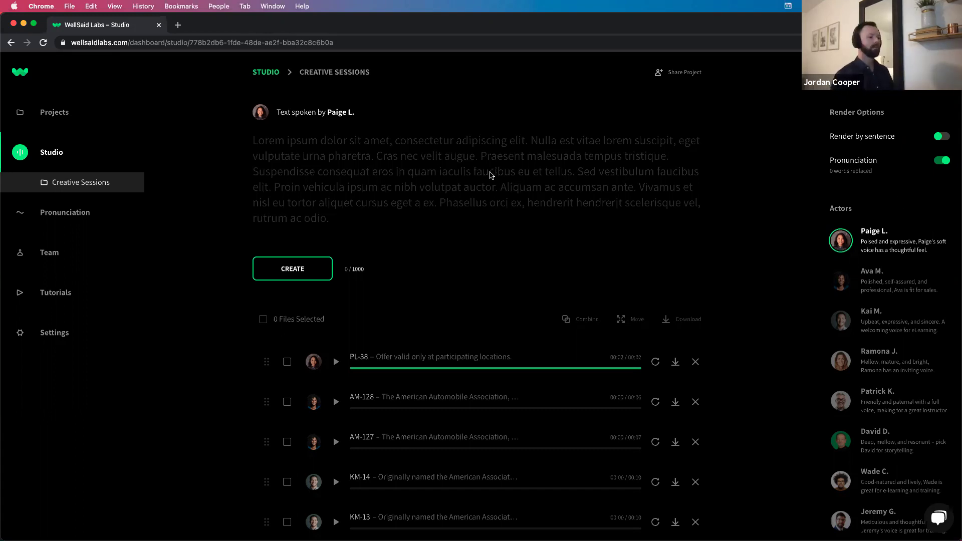
click(70, 221)
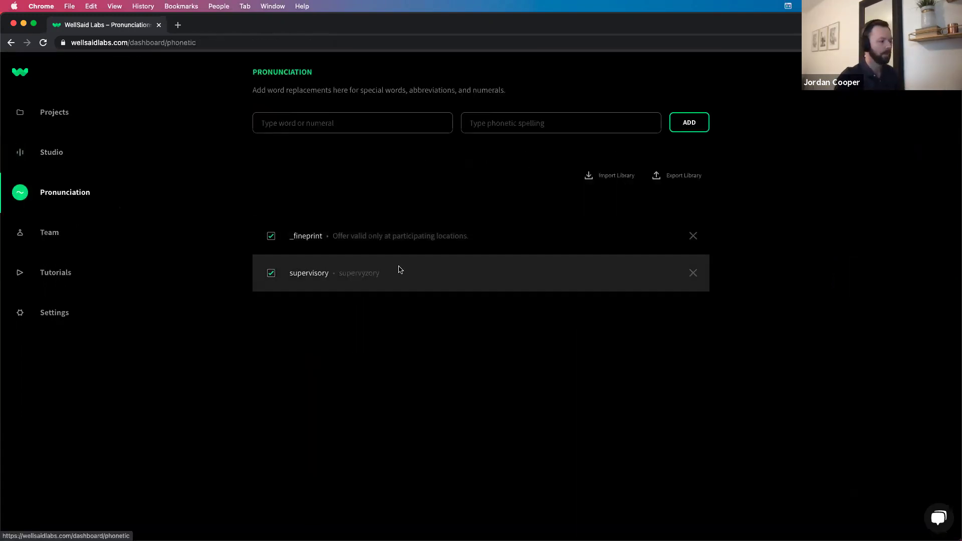
click(668, 180)
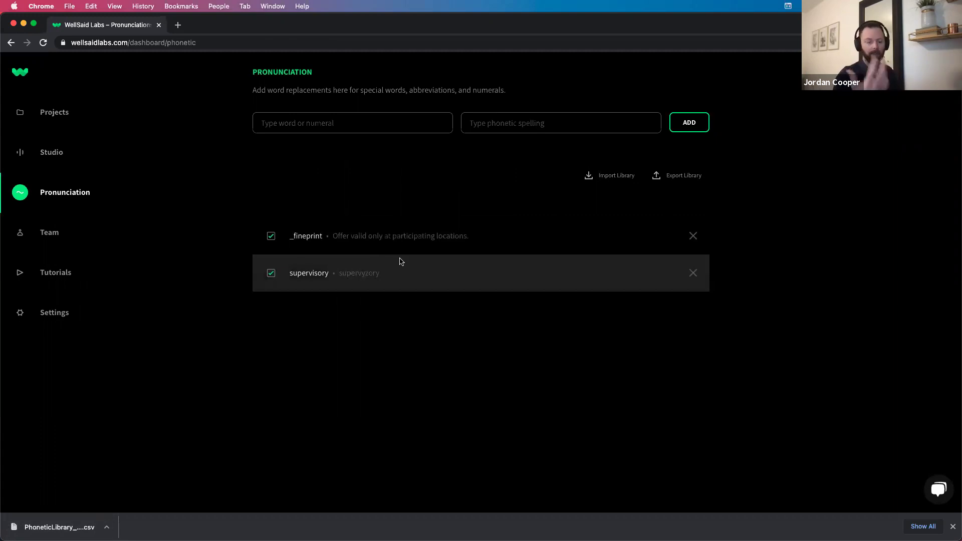
Step: Import PhoneticLibrary_2020-12-03.csv into the pronunciation library with the behavior "Overwrite entire library"
click(605, 178)
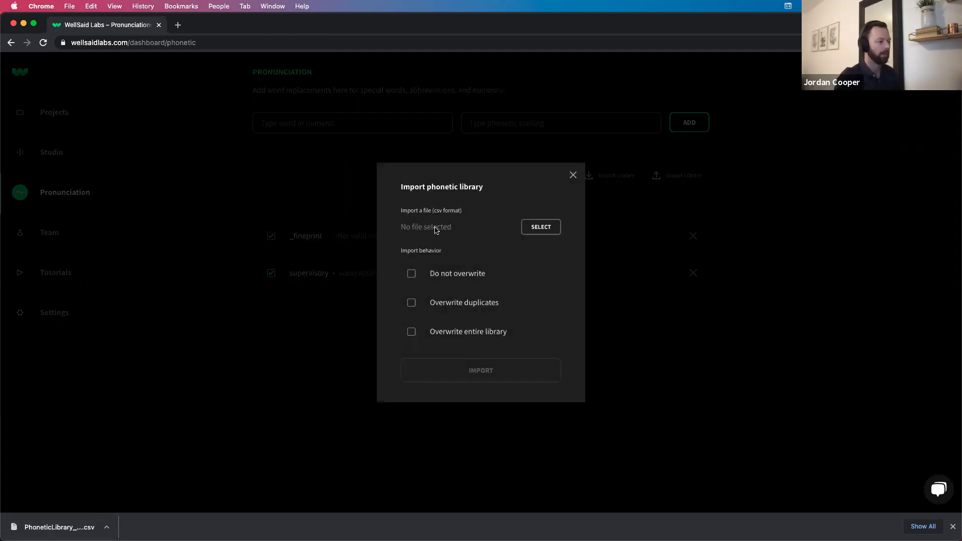
click(543, 233)
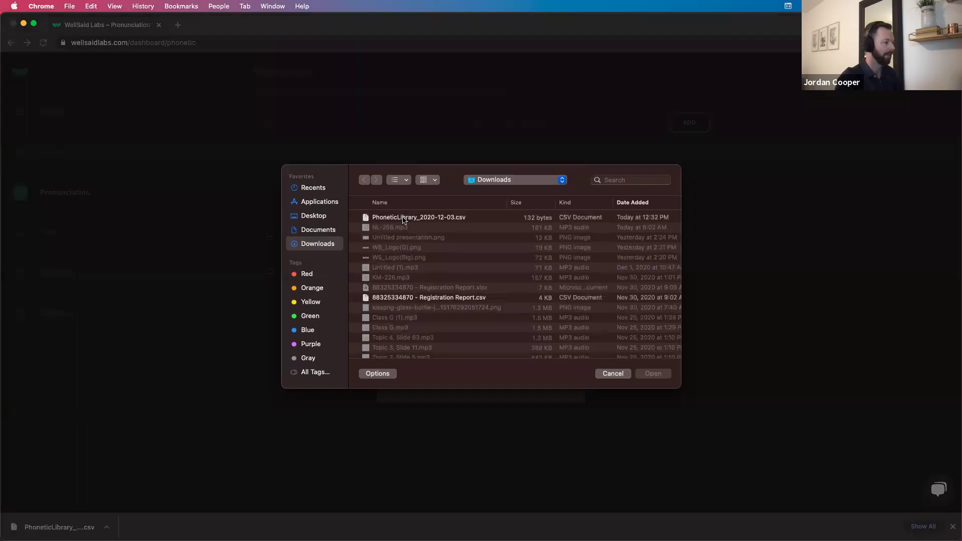
click(425, 219)
click(652, 375)
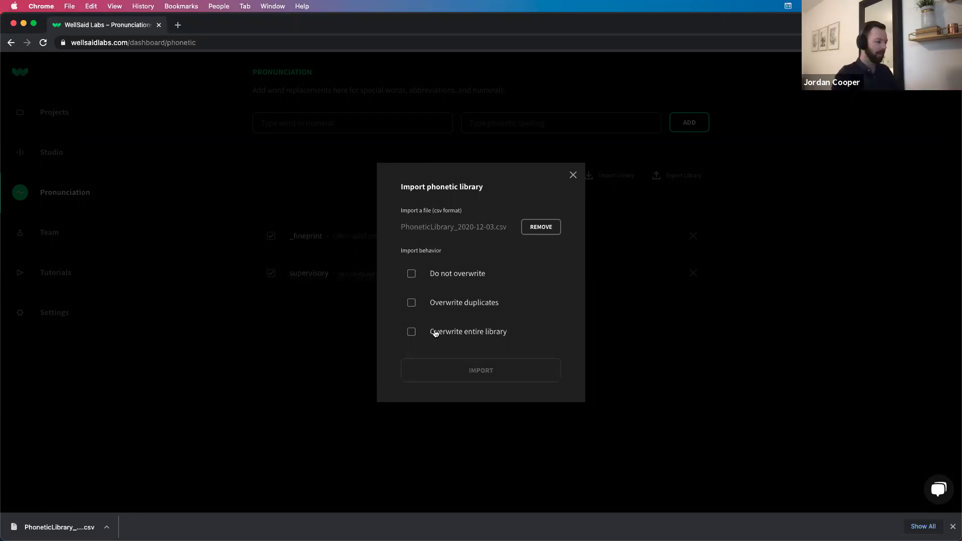
click(456, 335)
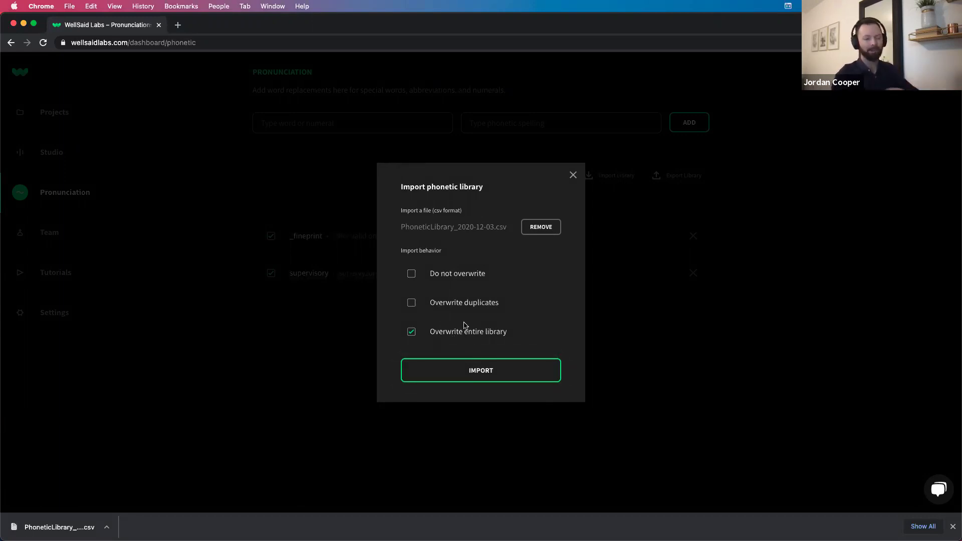
click(471, 369)
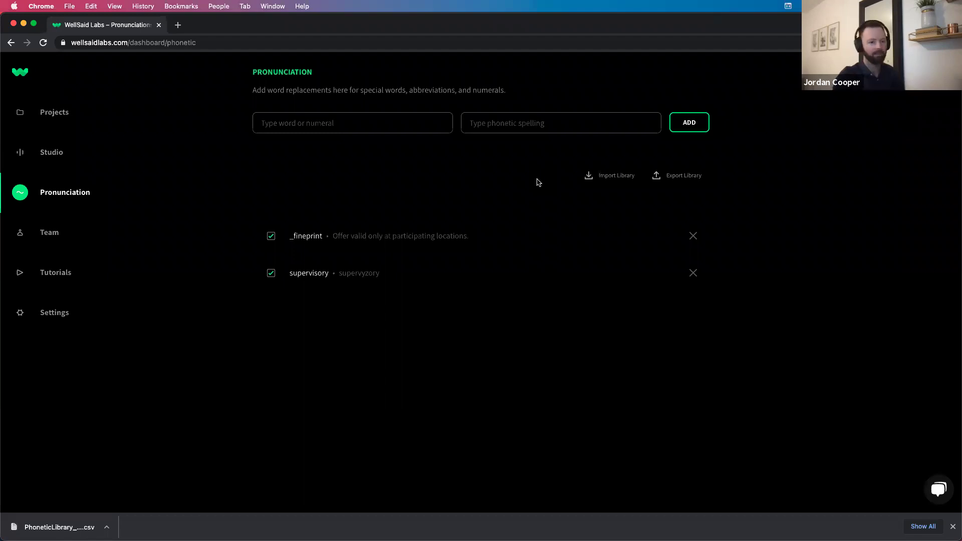
Step: Return to the studio and reload the text of the "Offer valid only at participating locations." clip into the script
click(63, 153)
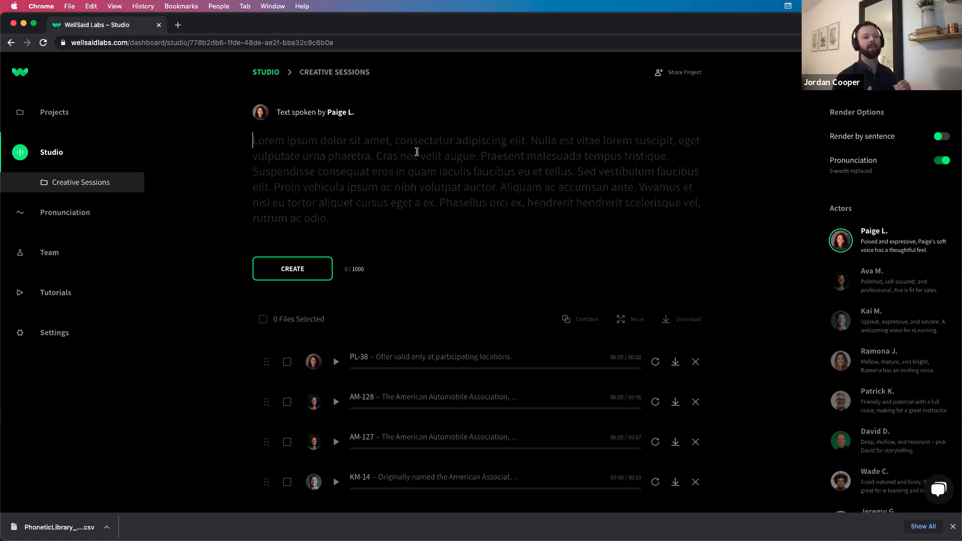
click(417, 152)
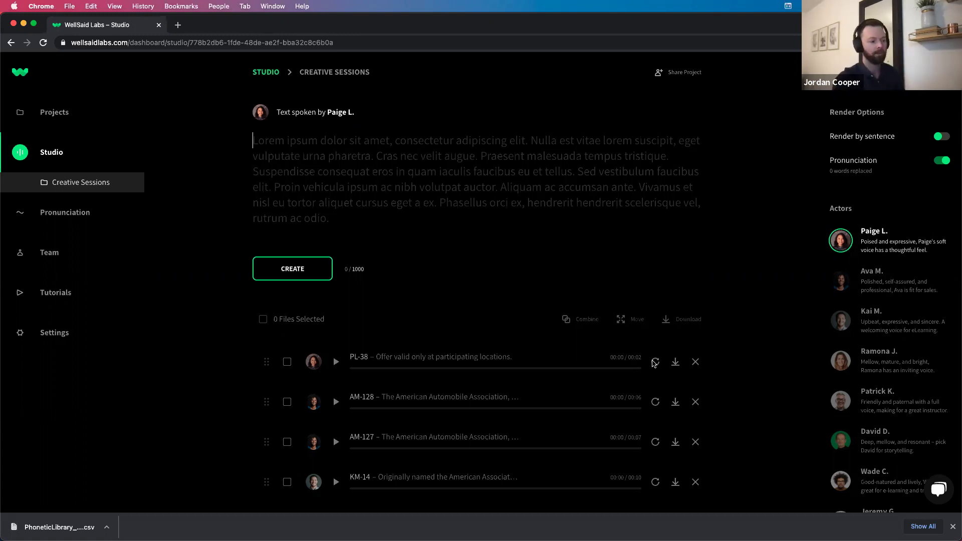
click(655, 362)
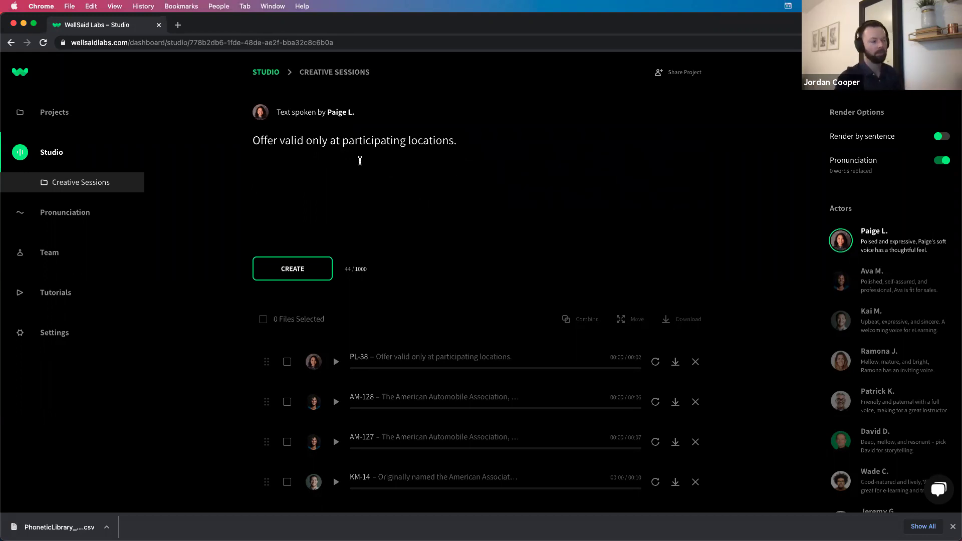
Step: Enclose the word "participating" in double quotation marks in the script
click(345, 141)
text(")
click(408, 144)
text(")
Step: Generate the clip with the quoted word, then play the unquoted version followed by the quoted one to compare emphasis
click(294, 273)
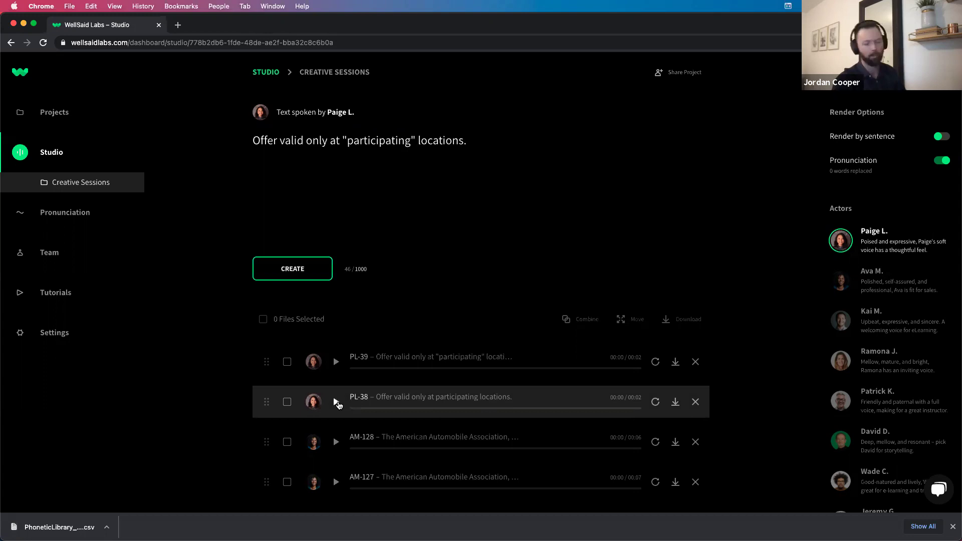
click(336, 402)
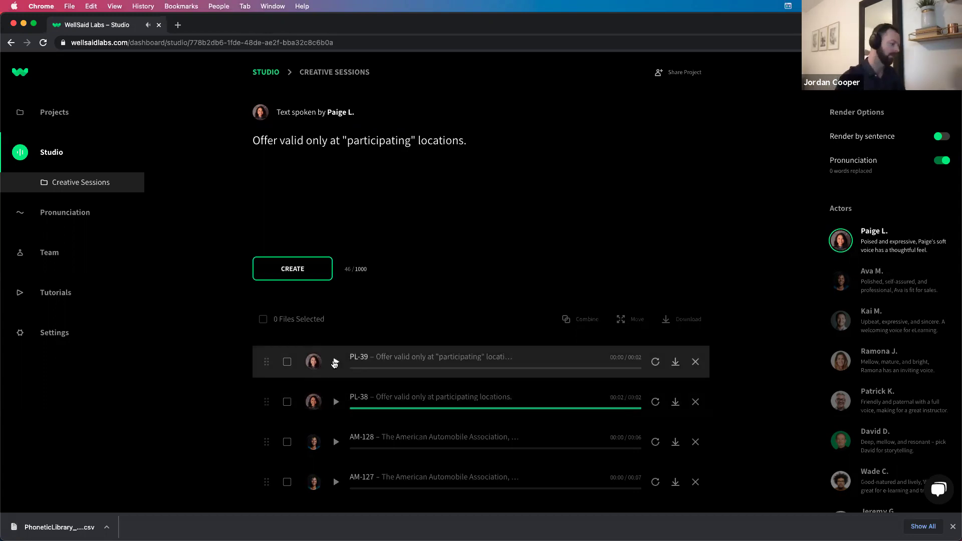
click(335, 362)
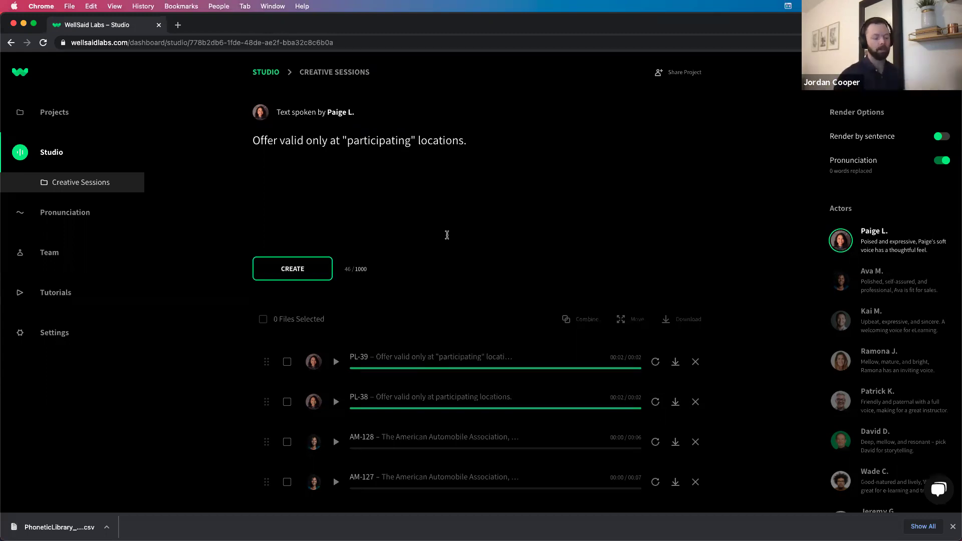
Step: Remove both quotation marks around "participating" and place the cursor at the end of the sentence
click(415, 133)
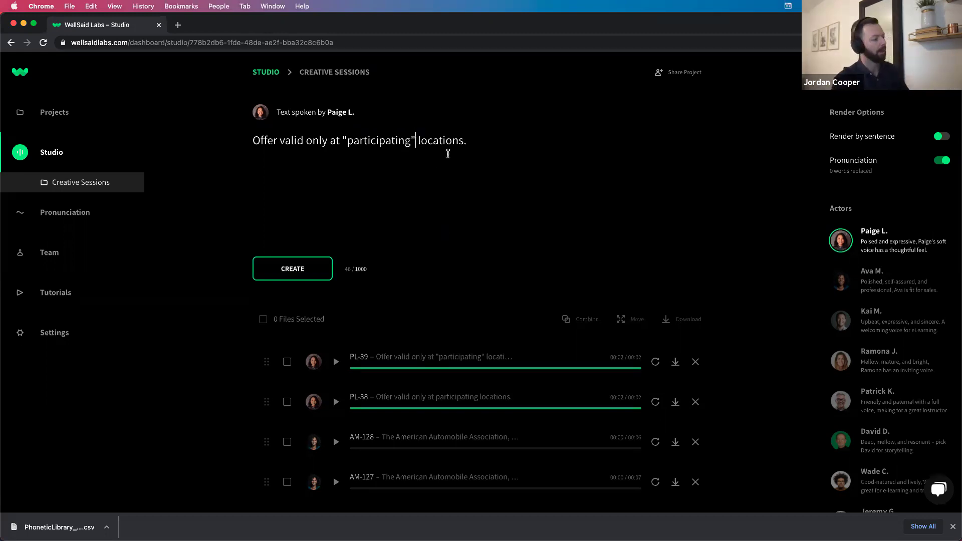
key(BackSpace)
click(347, 142)
key(BackSpace)
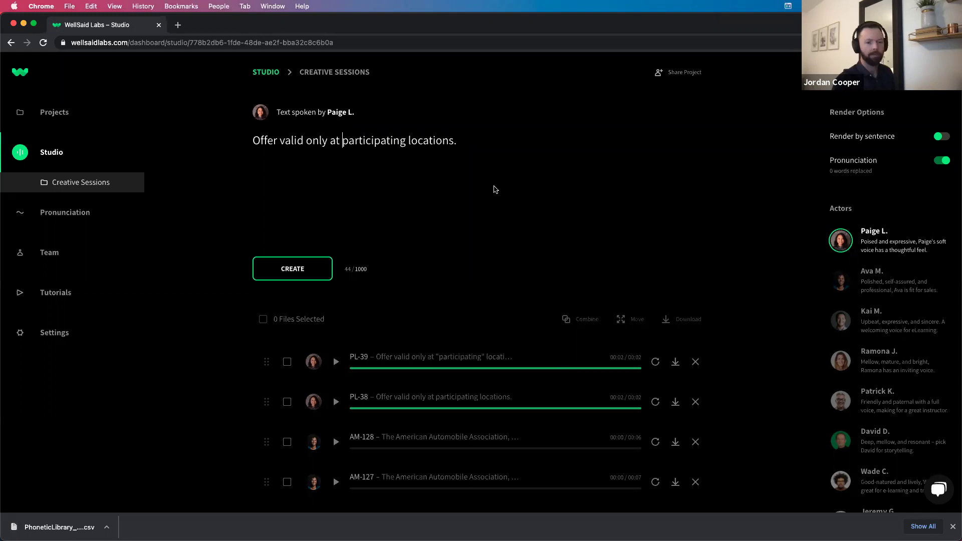
click(473, 142)
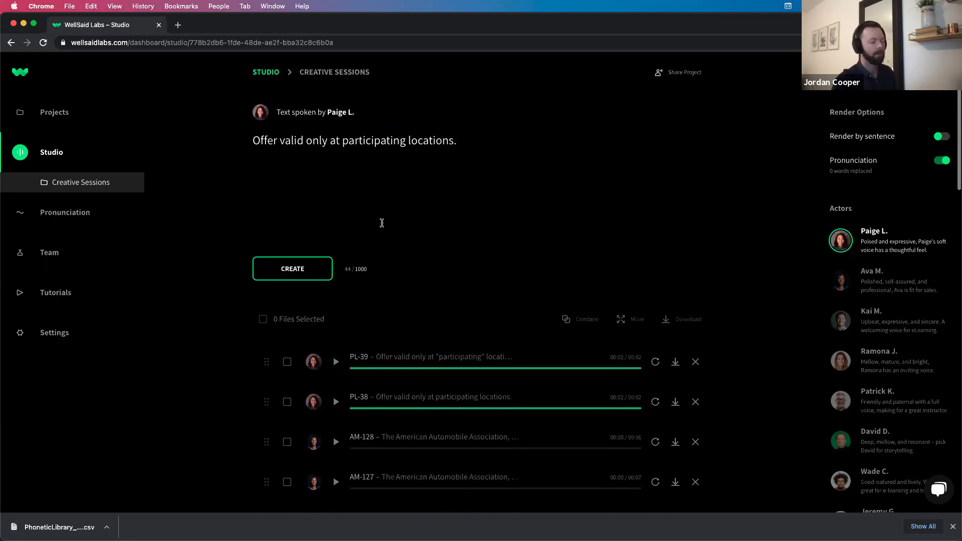